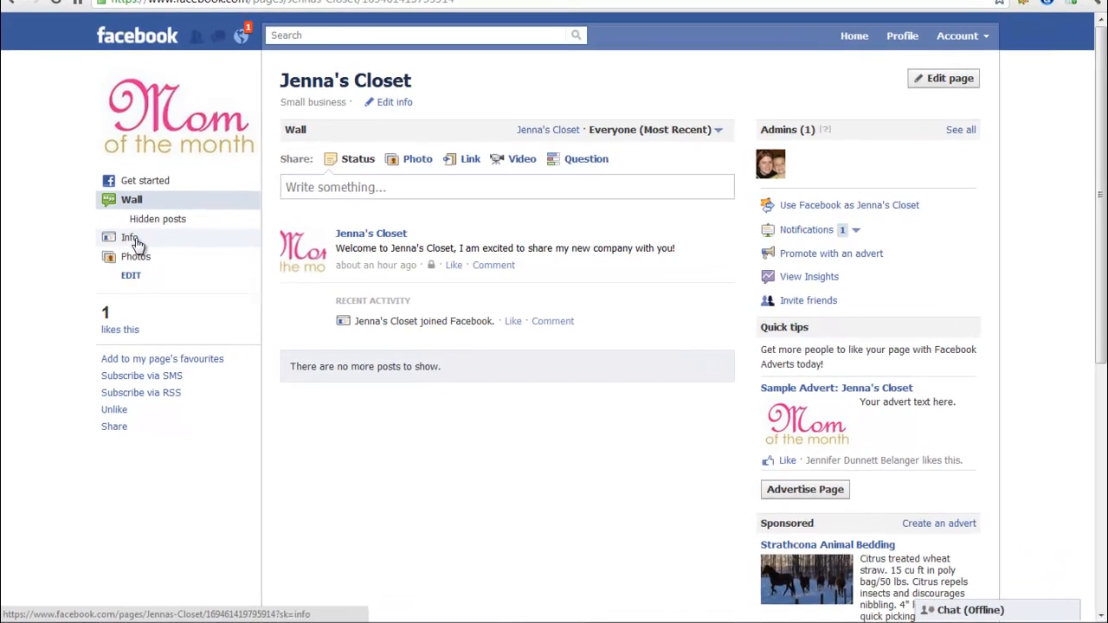
Open the Basic Information editor from the Jenna's Closet page's Info section.
left_click(177, 247)
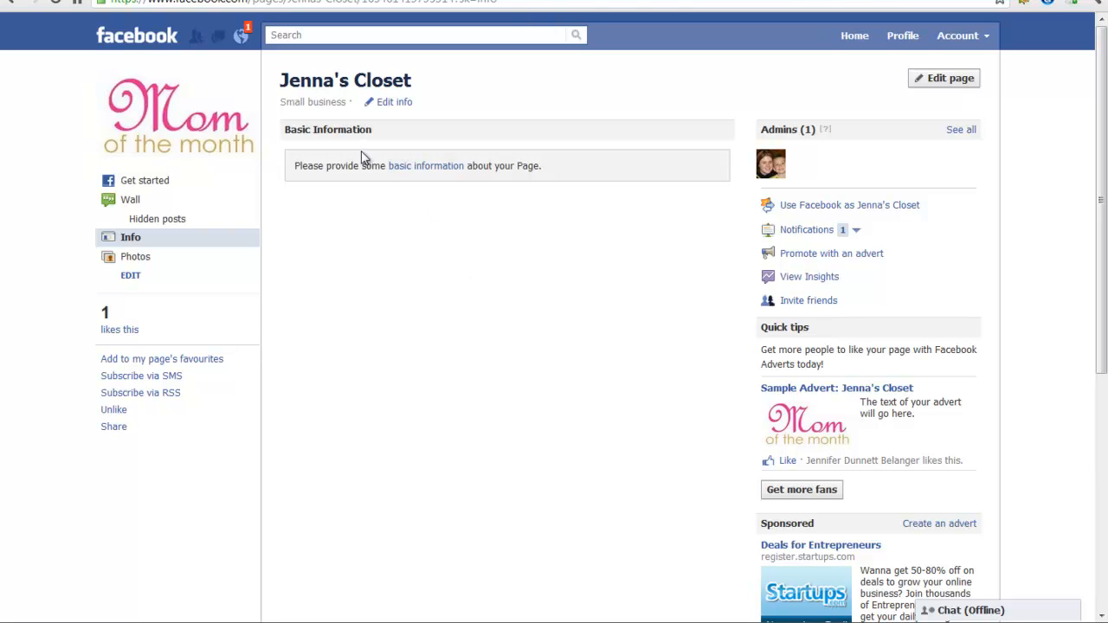
left_click(388, 107)
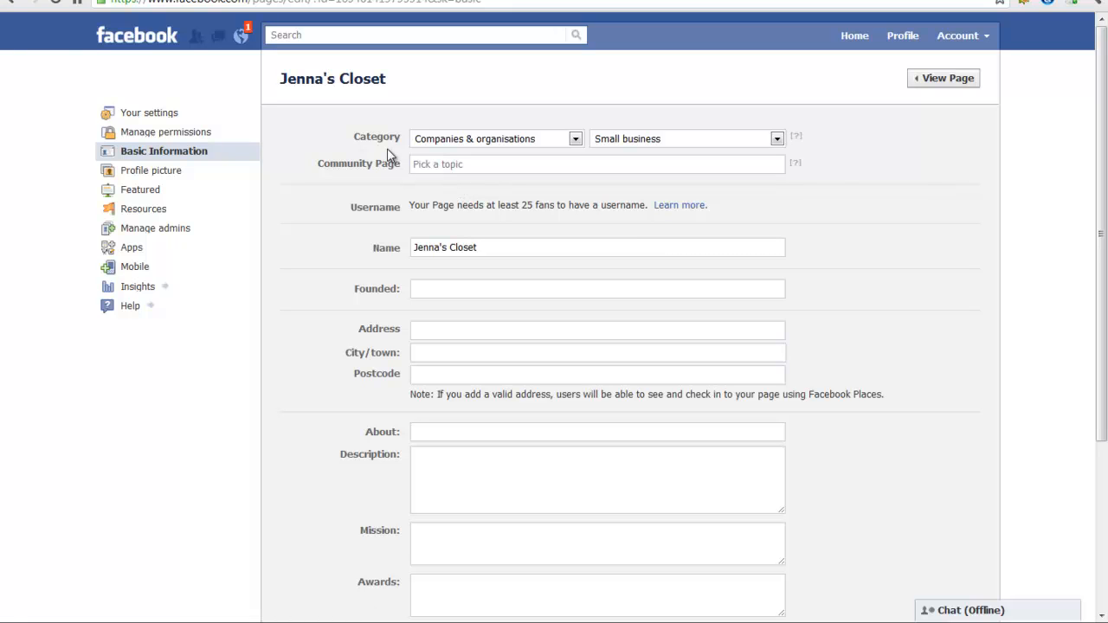
Browse the page category list and try Local businesses & places.
left_click(579, 141)
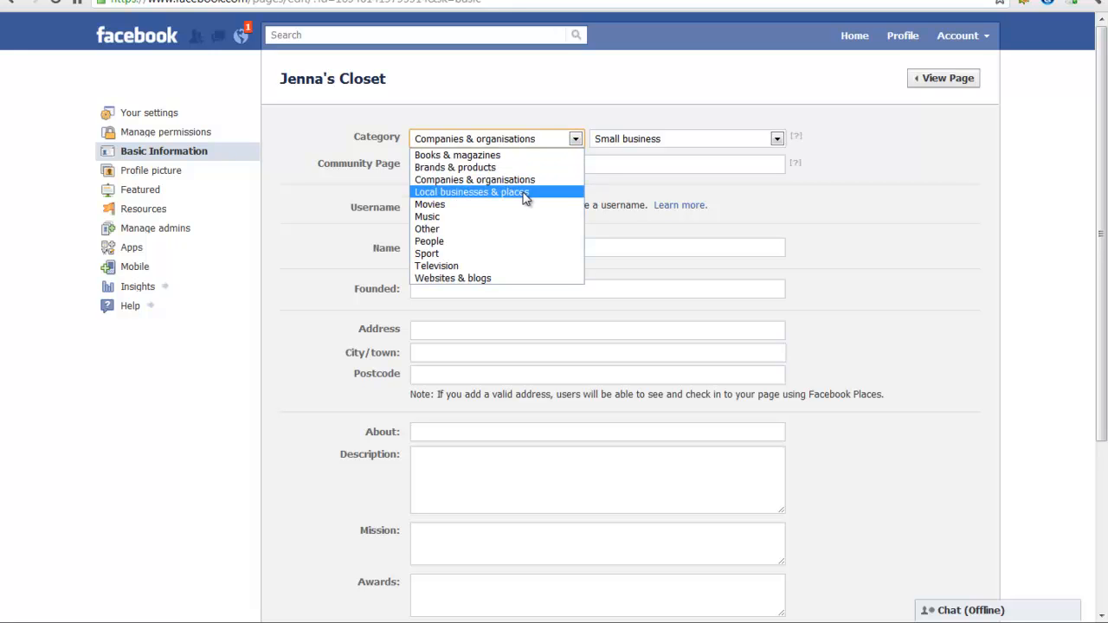
left_click(321, 230)
scroll(464, 150, "down", 1)
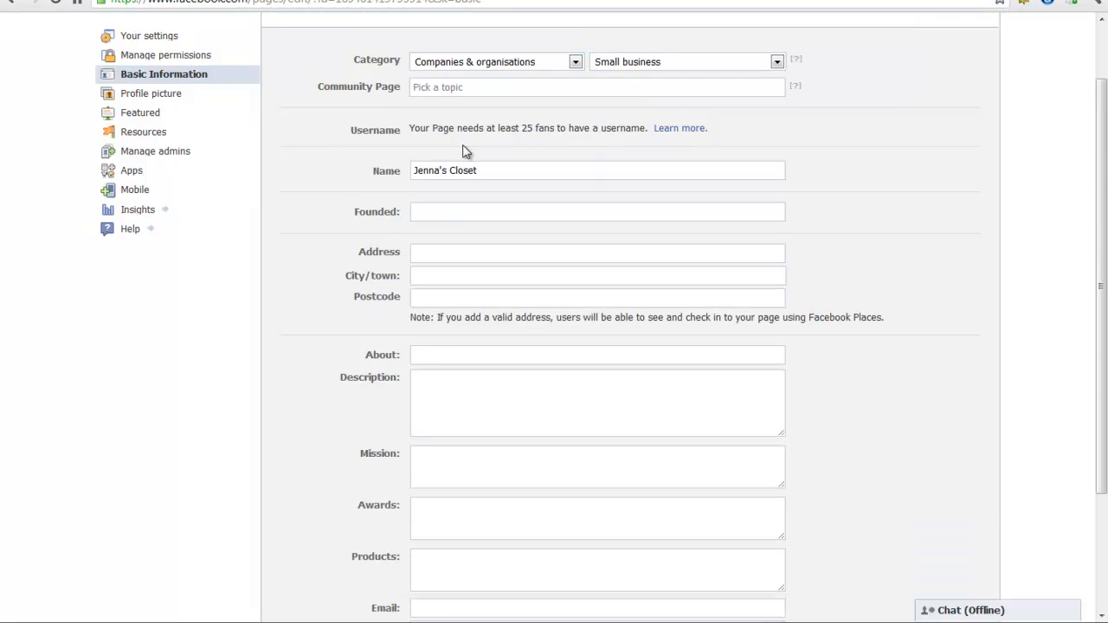
scroll(464, 151, "down", 2)
scroll(423, 368, "up", 1)
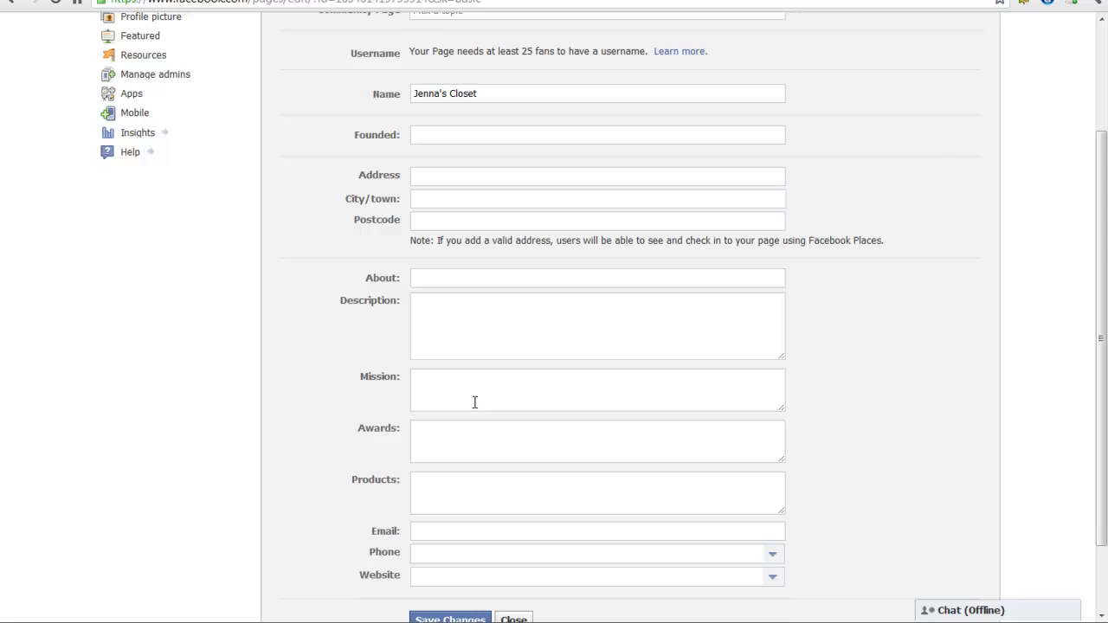
scroll(474, 402, "up", 1)
left_click(557, 67)
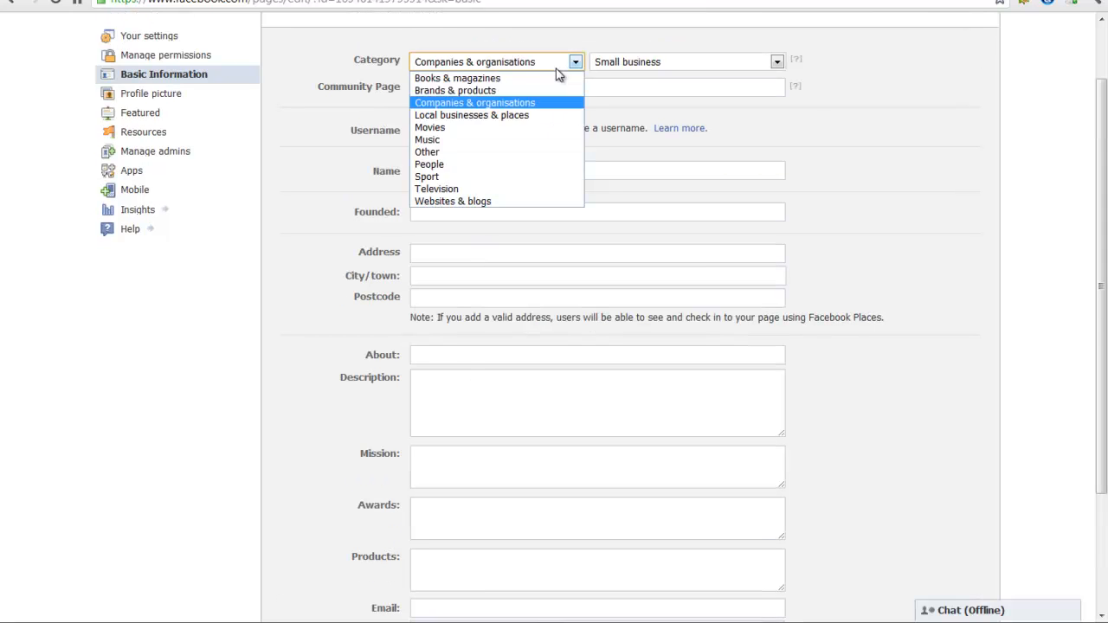
left_click(509, 116)
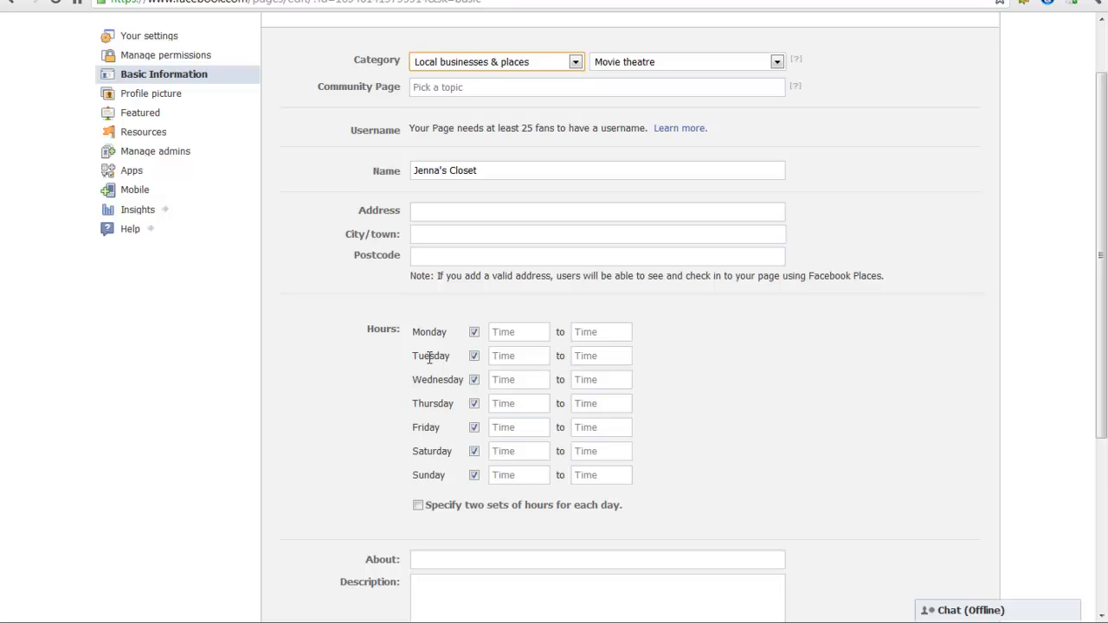
Change the category to Companies & organisations, keeping Company as the business type.
scroll(430, 358, "down", 3)
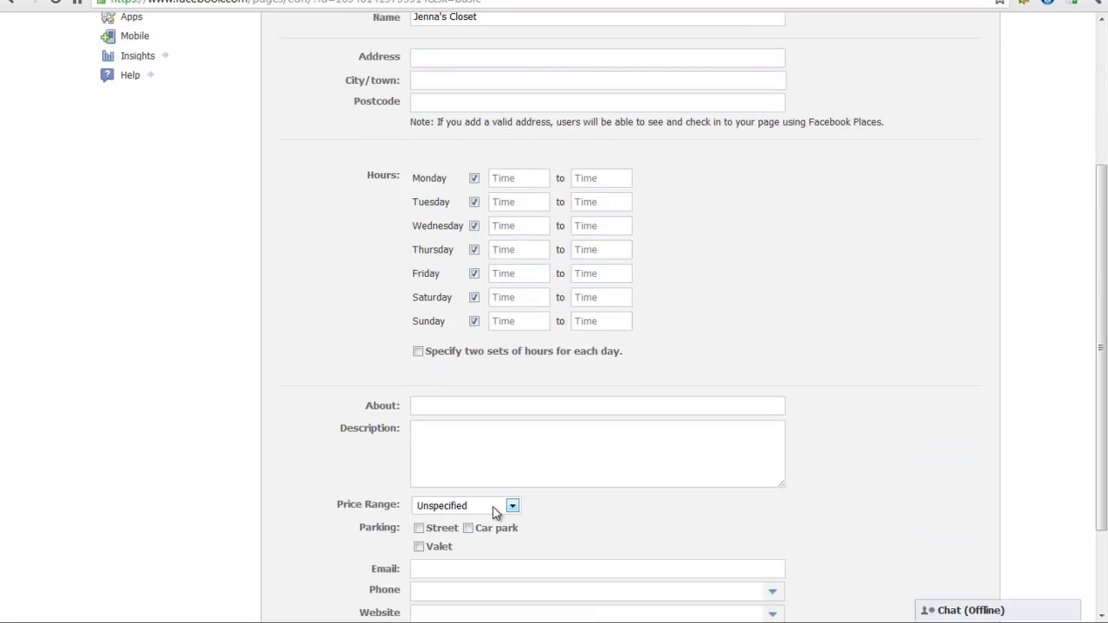
scroll(480, 494, "down", 2)
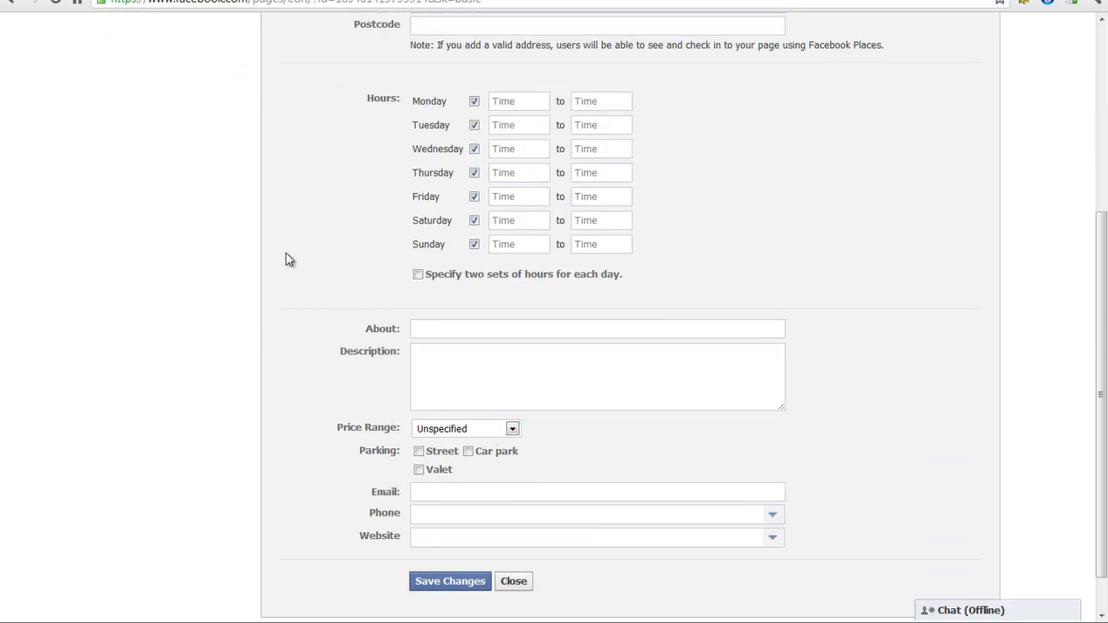
scroll(297, 243, "up", 3)
scroll(297, 242, "up", 1)
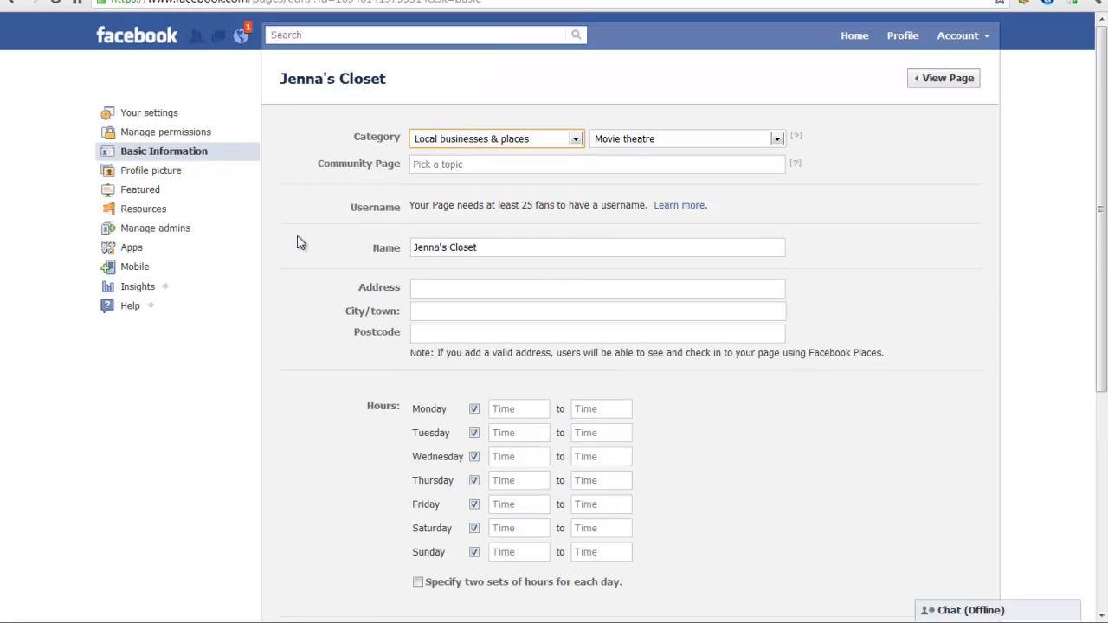
left_click(467, 143)
left_click(472, 179)
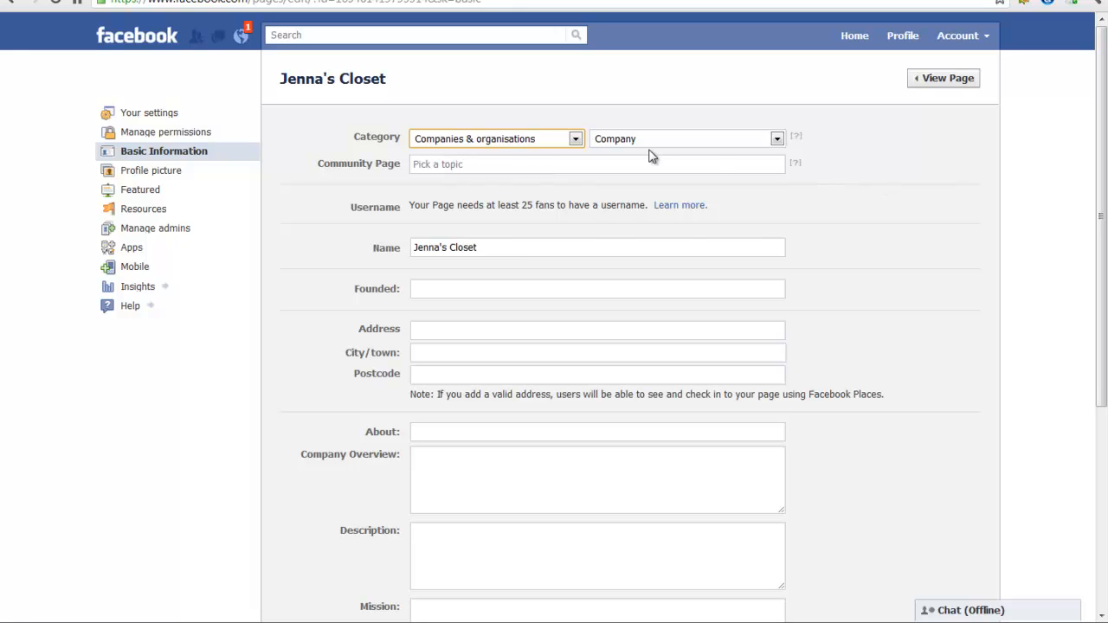
left_click(622, 142)
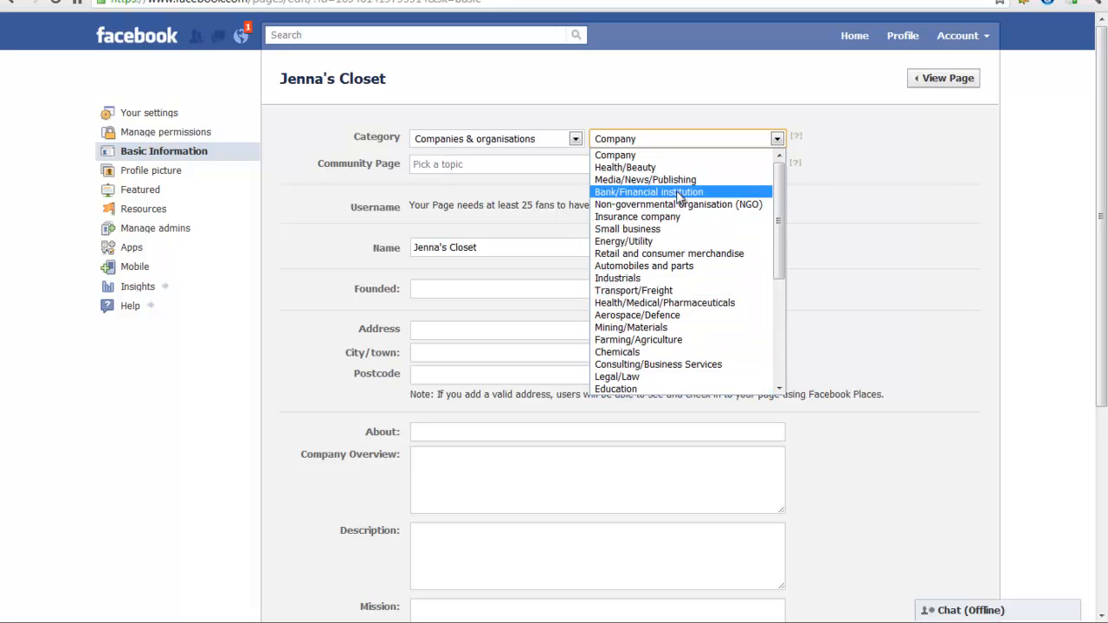
left_click(650, 144)
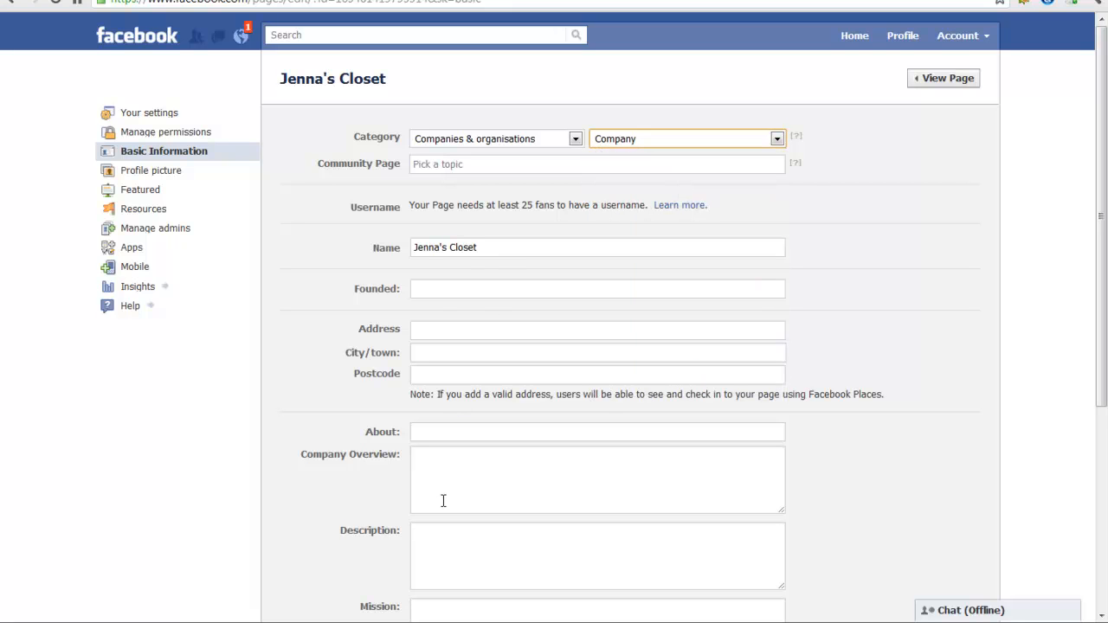
scroll(445, 499, "down", 2)
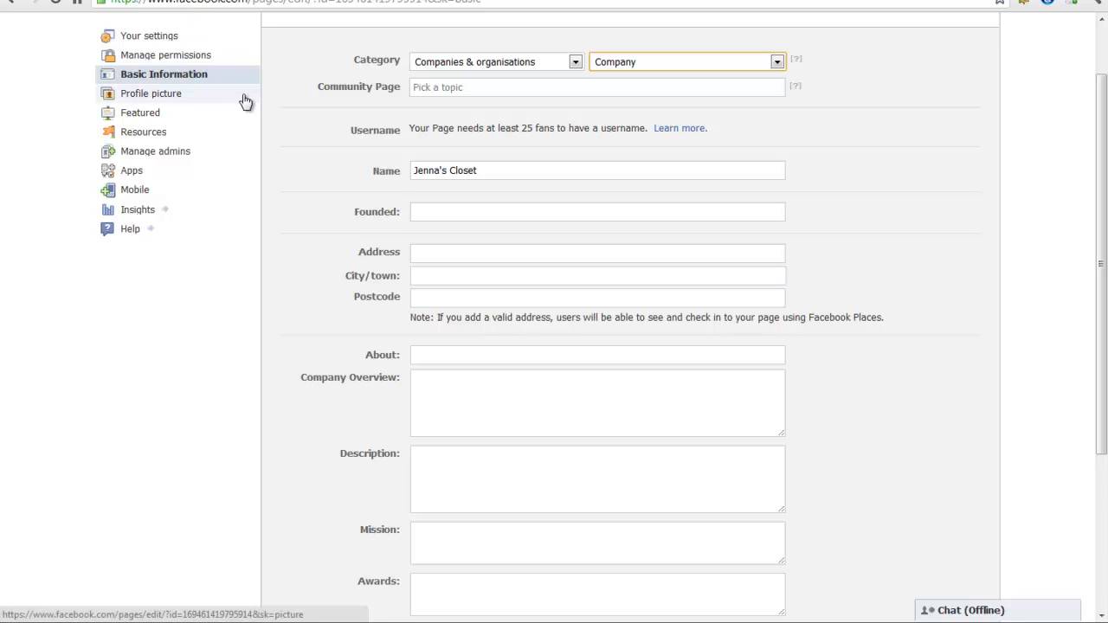
scroll(279, 243, "up", 2)
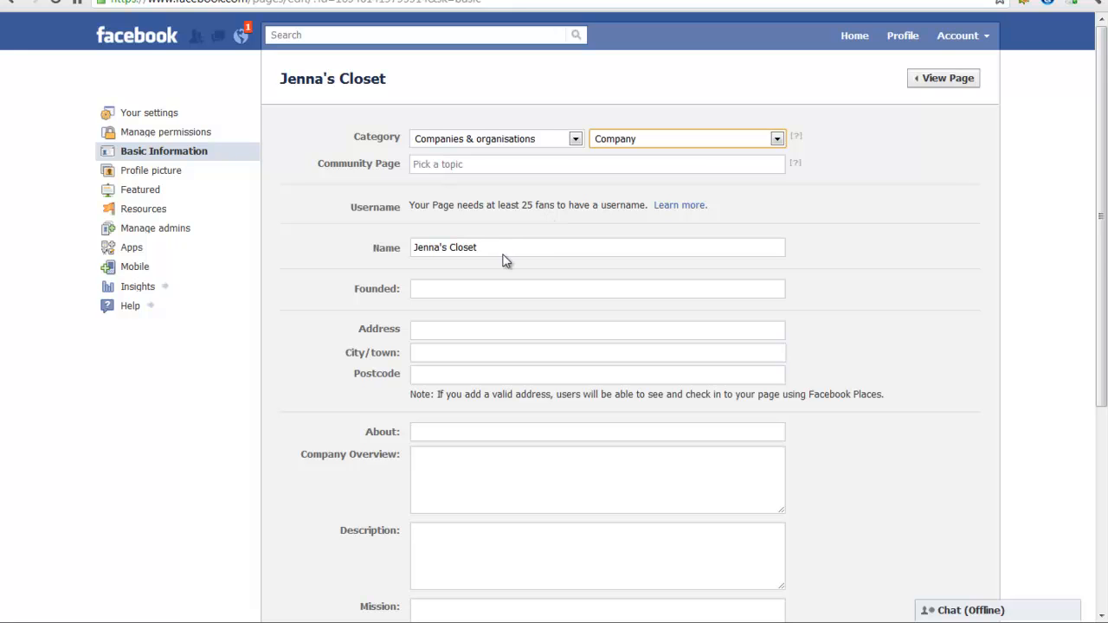
scroll(407, 264, "down", 2)
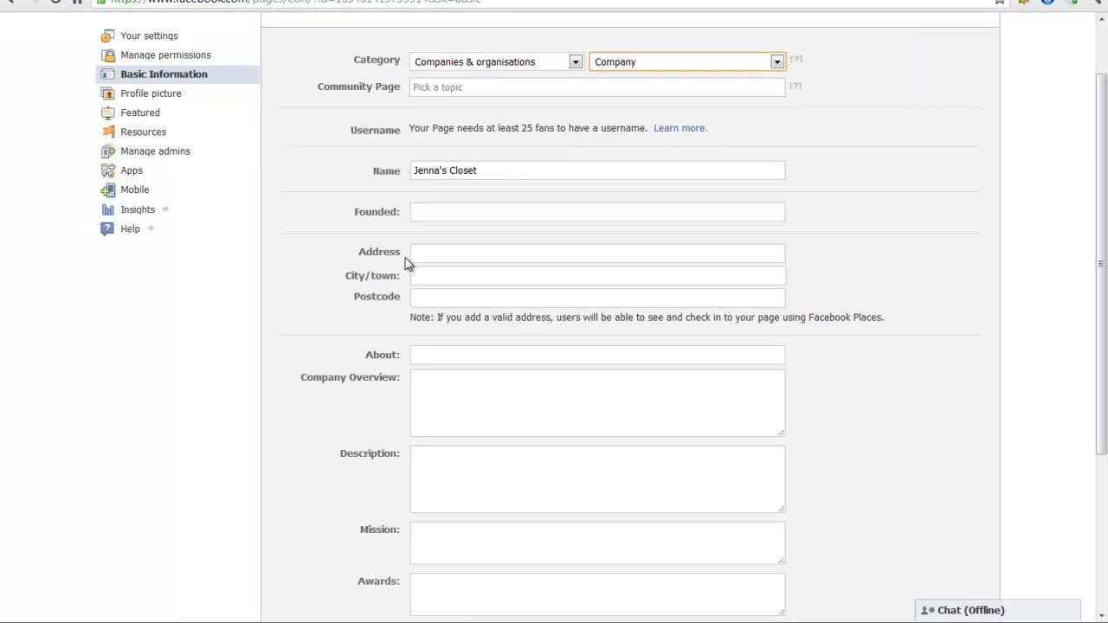
Append 'And More' to the page name, making it Jenna's Closet And More.
left_click(487, 171)
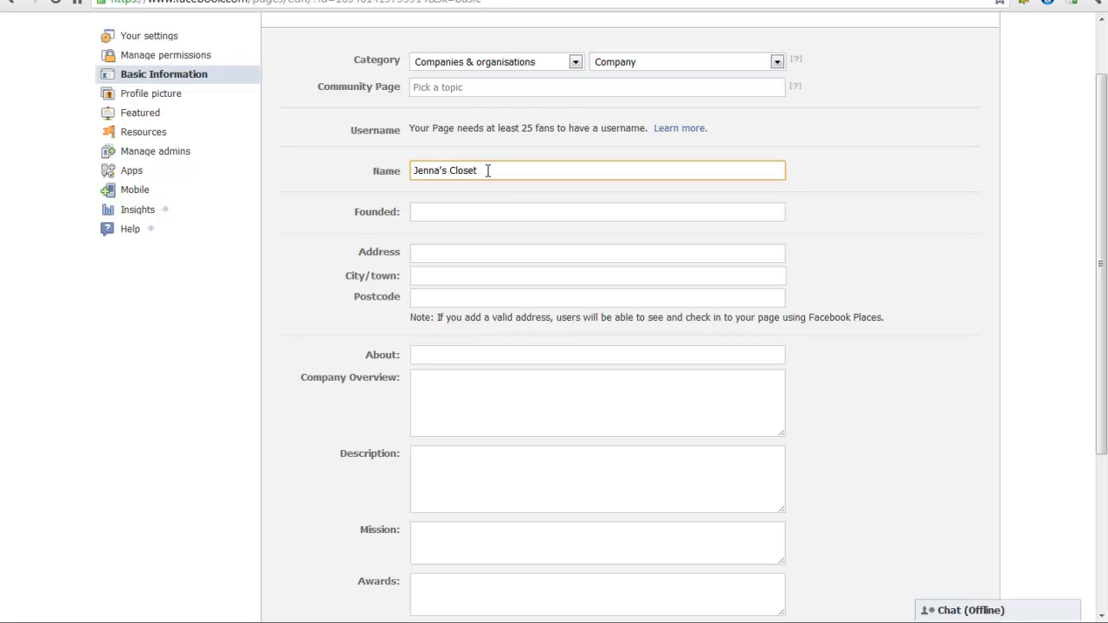
type("And More")
left_click(470, 211)
left_click(472, 195)
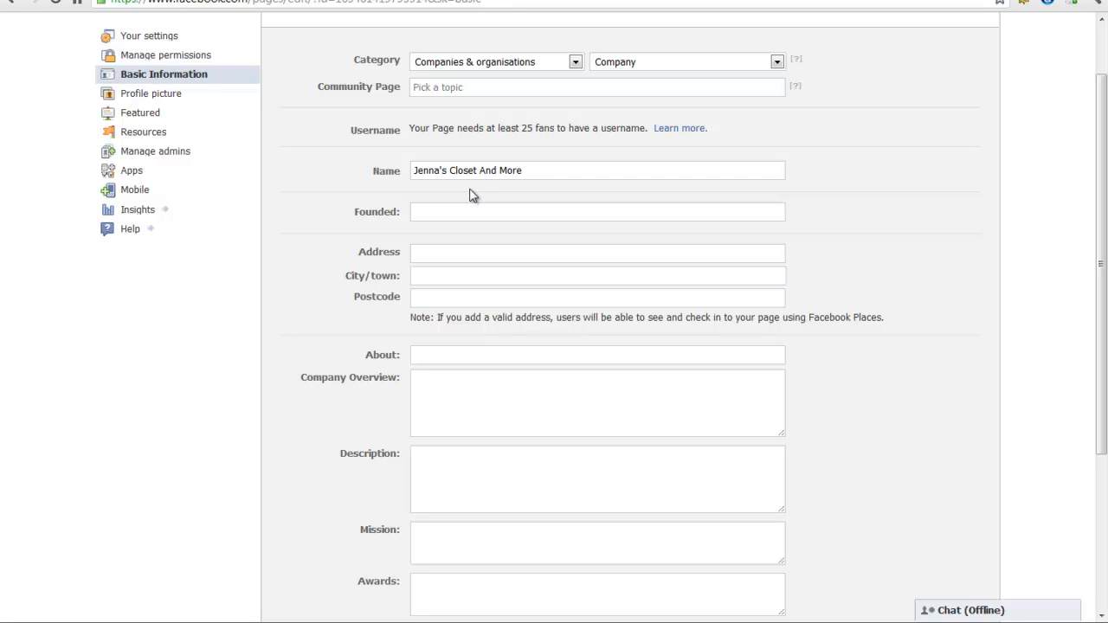
left_click(445, 206)
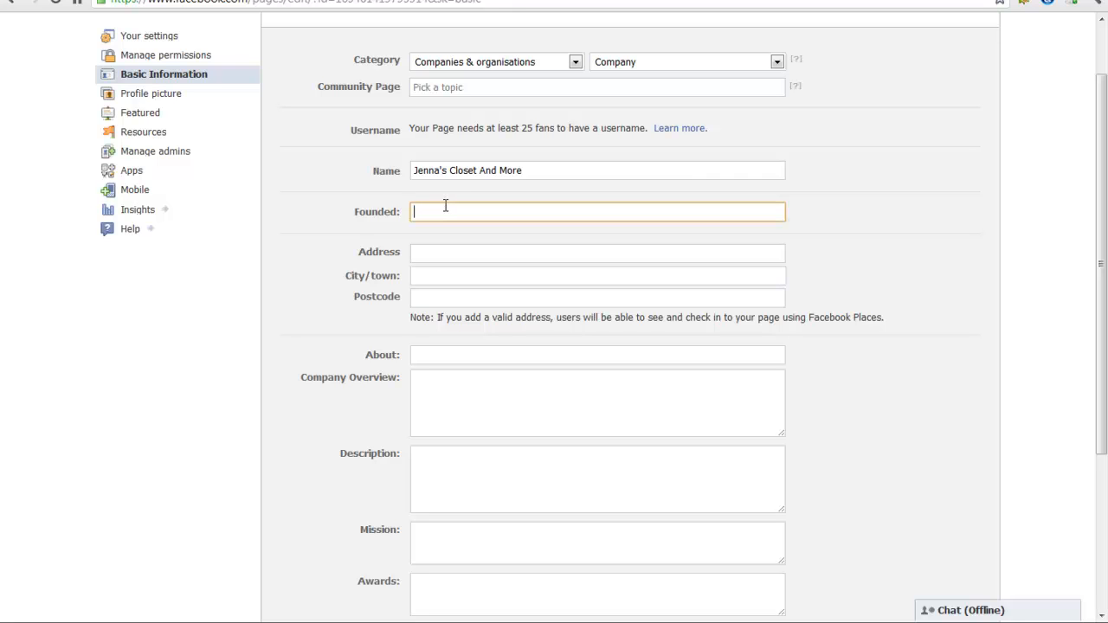
left_click(427, 255)
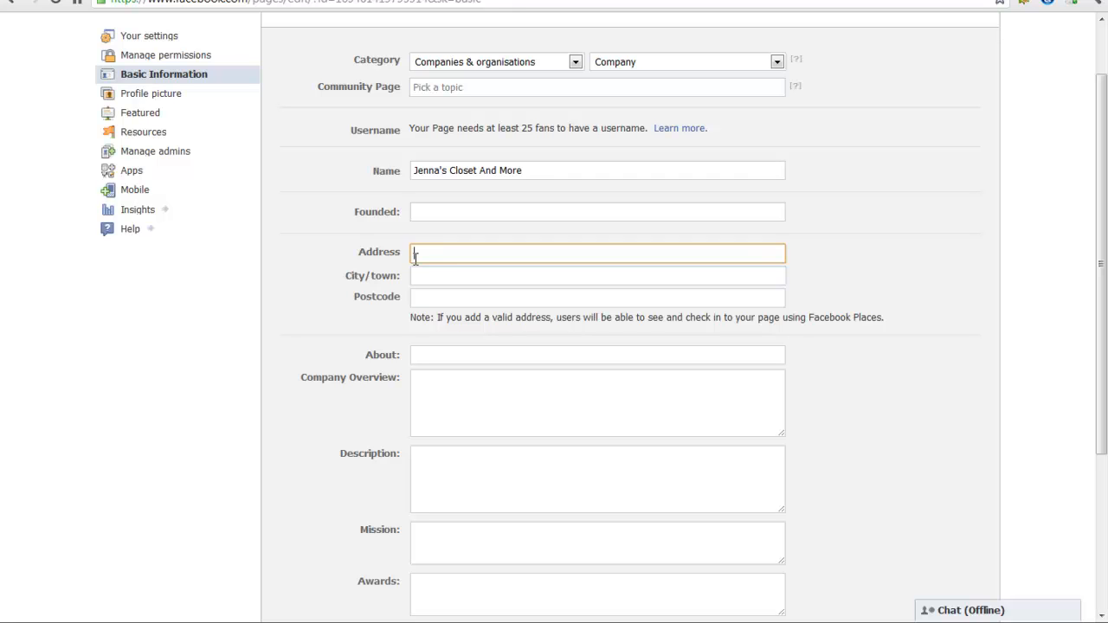
Set the City/town to Red Deer, Alberta from the suggestions.
left_click(454, 277)
type("Central Alberta")
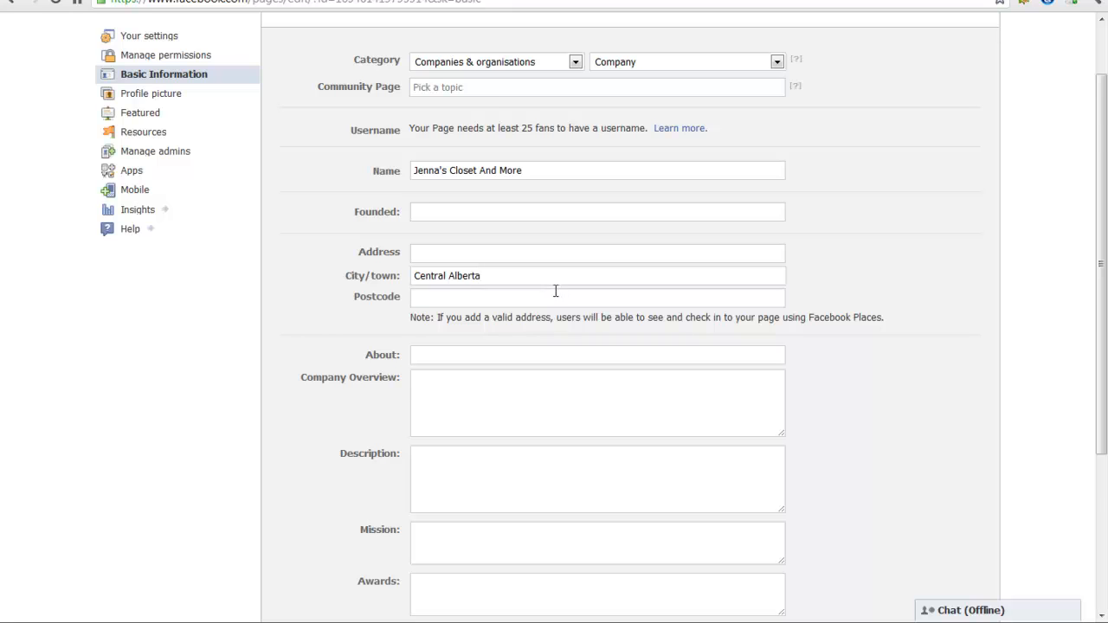
scroll(556, 291, "down", 1)
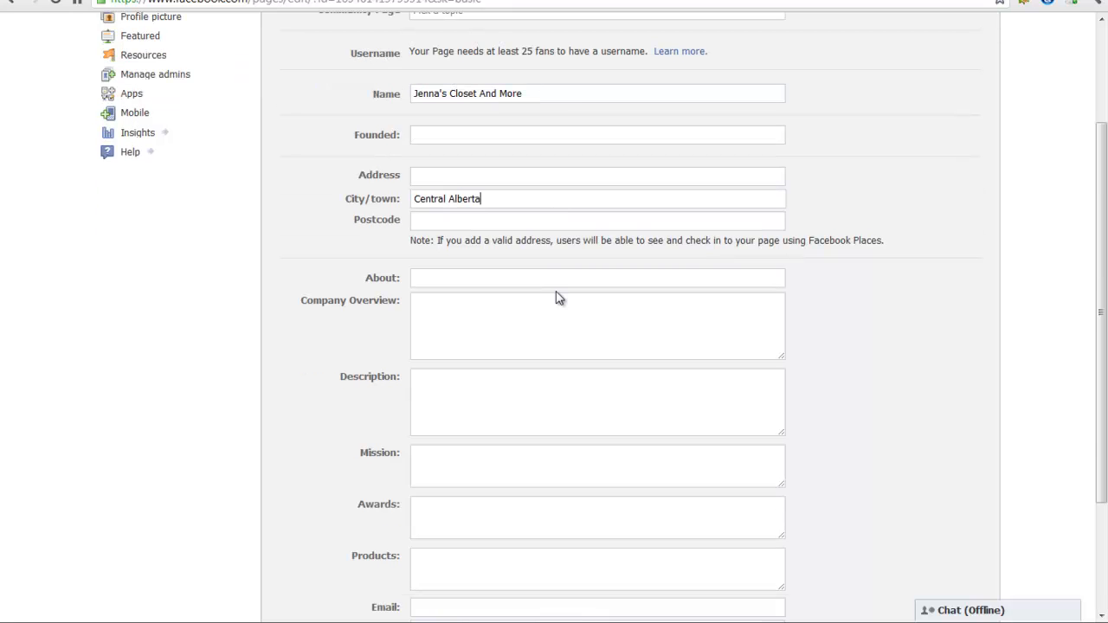
left_click(472, 279)
left_click(443, 201)
type("Cent")
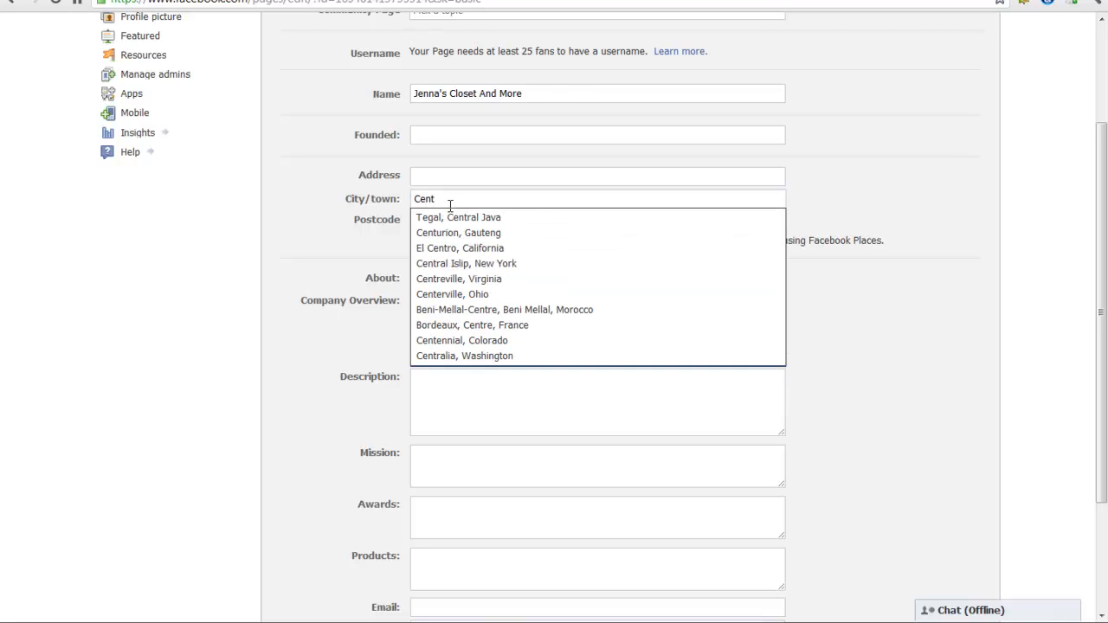
key("BackSpace")
key("BackSpace")
key("BackSpace")
key("BackSpace")
type("Red Deer")
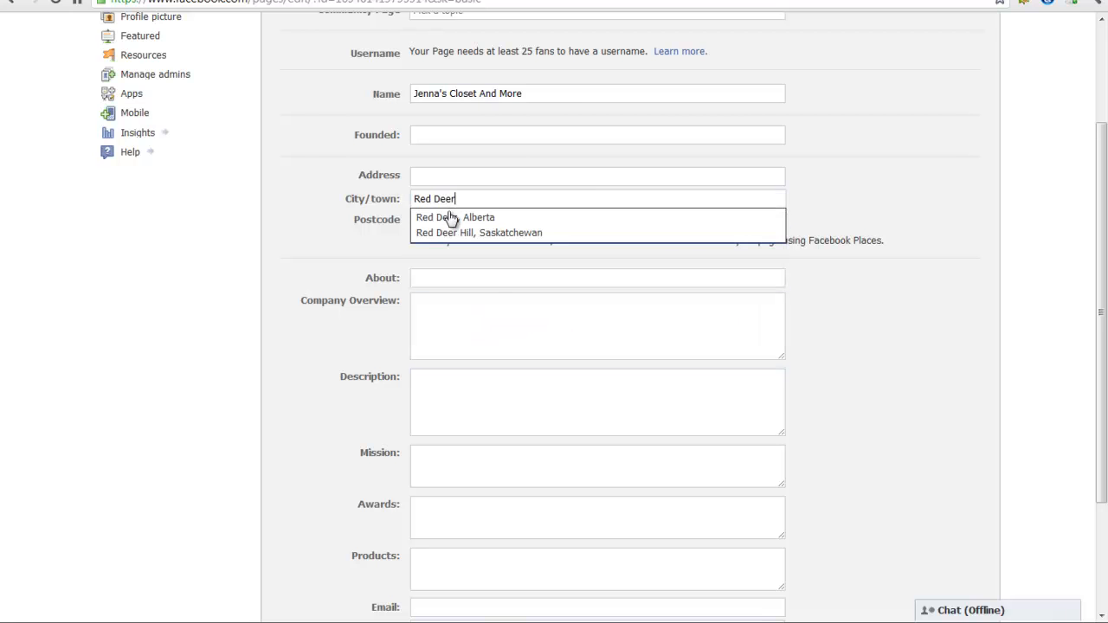
left_click(448, 217)
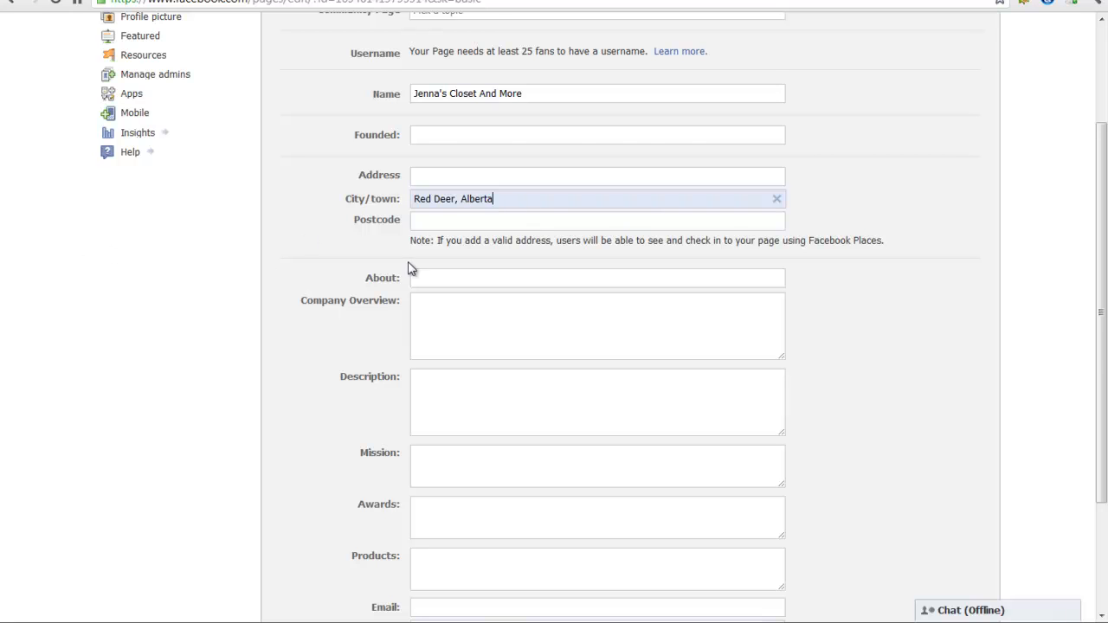
scroll(408, 268, "down", 1)
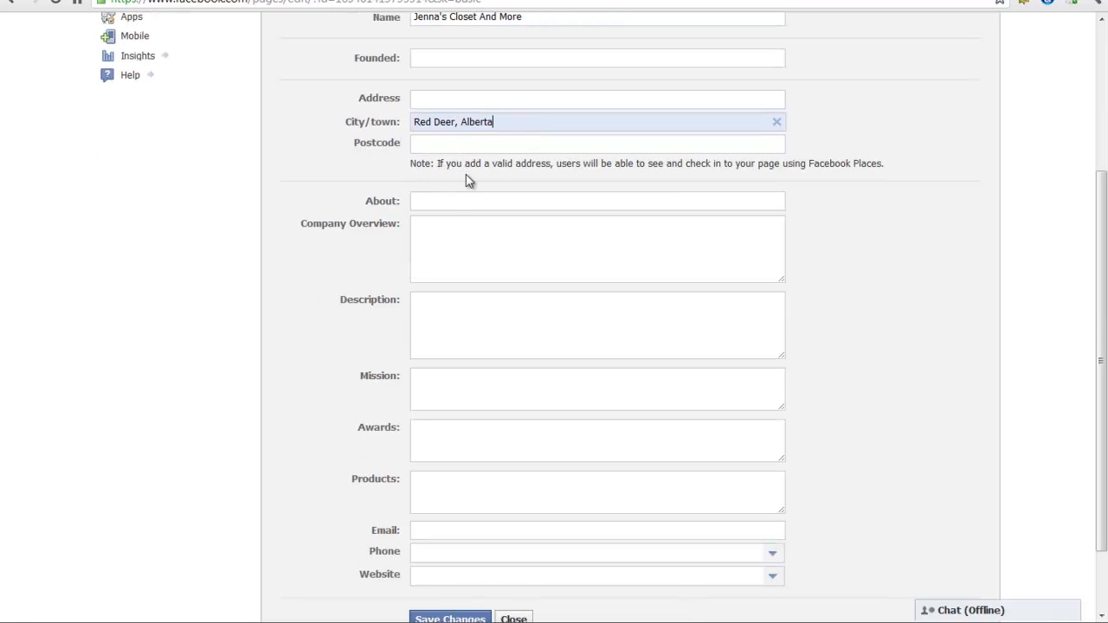
Write the About text "Jenna's is a home based Clothing Store".
left_click(458, 199)
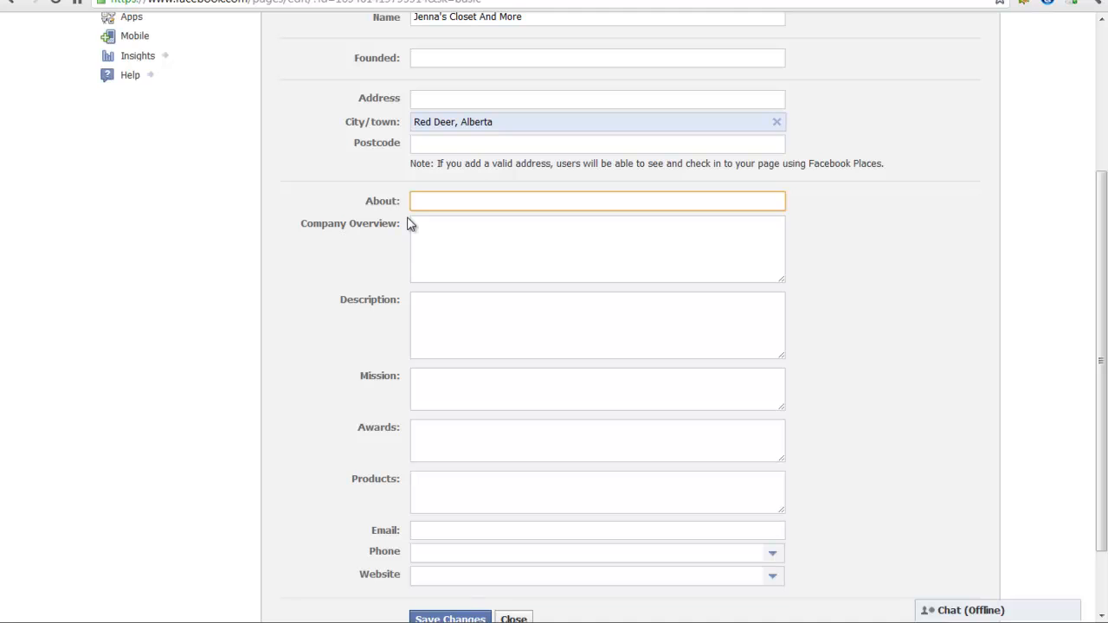
type("Jenna's is a  home based Clothing Store")
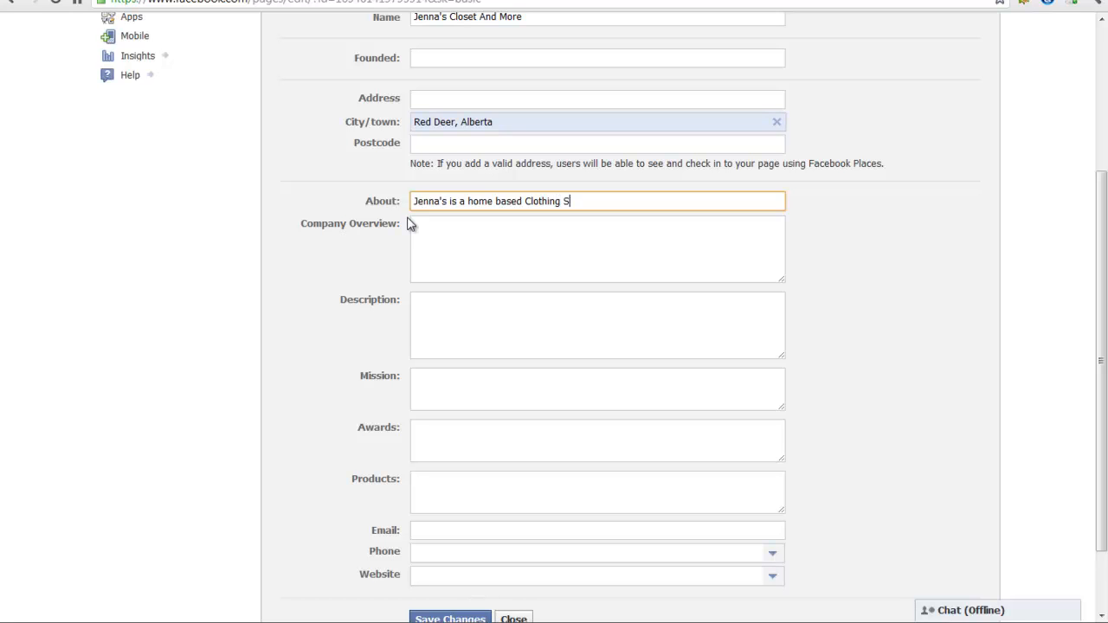
Type the Company Overview describing a franchise clothing store with its website address.
left_click(445, 237)
scroll(433, 213, "down", 2)
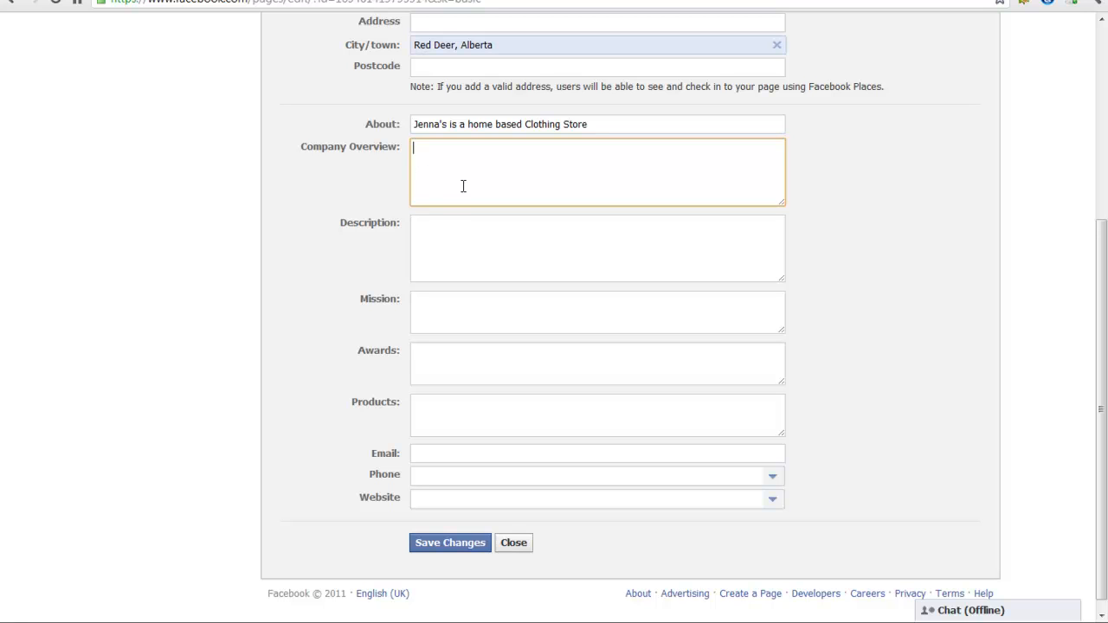
type("J")
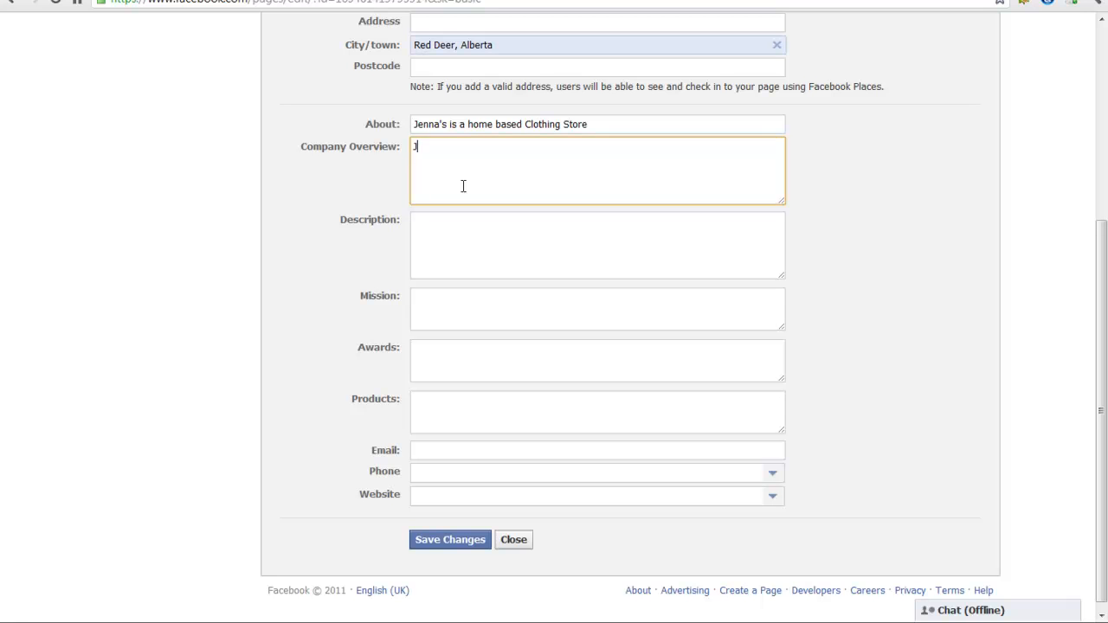
type("enna's Closet is a franc")
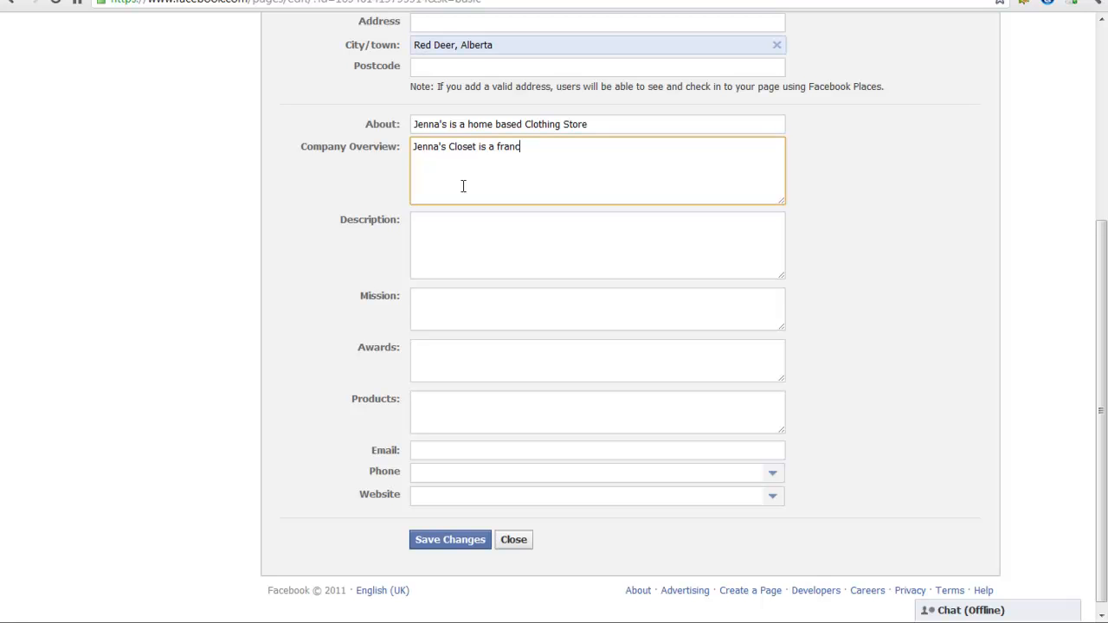
type("hise Clothing store, for more details ch")
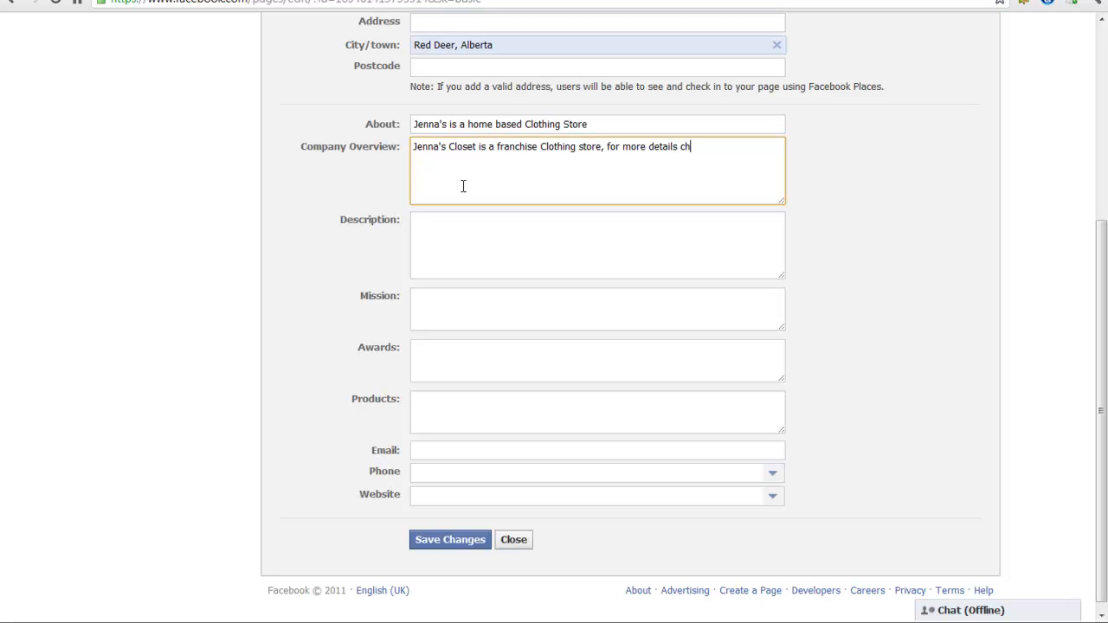
type("eck out www.jenna';s")
key("BackSpace")
key("BackSpace")
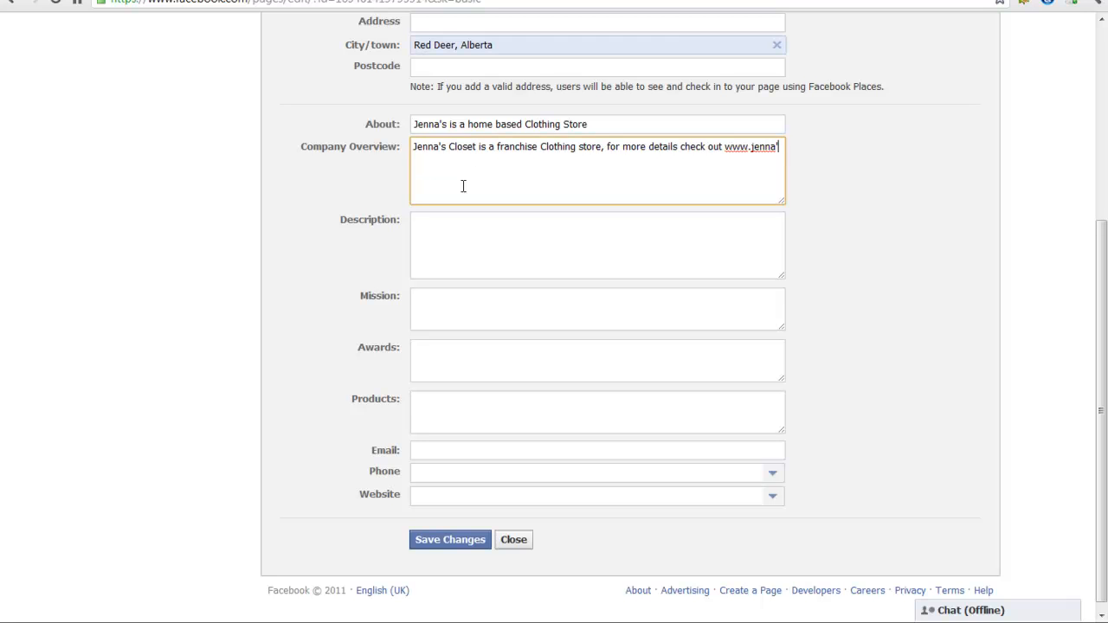
type("'s closte")
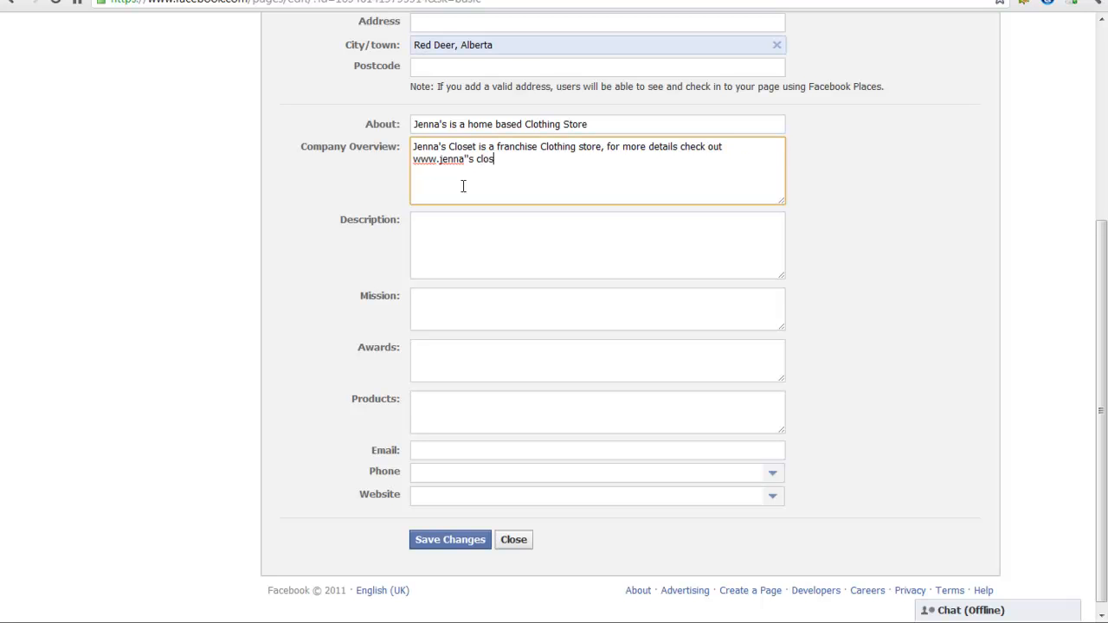
type(".com")
key("BackSpace")
key("BackSpace")
key("BackSpace")
key("BackSpace")
key("BackSpace")
key("BackSpace")
key("BackSpace")
key("BackSpace")
key("BackSpace")
type("closet.com")
left_click(479, 157)
key("BackSpace")
key("BackSpace")
key("BackSpace")
key("BackSpace")
type("'sc")
left_click(534, 234)
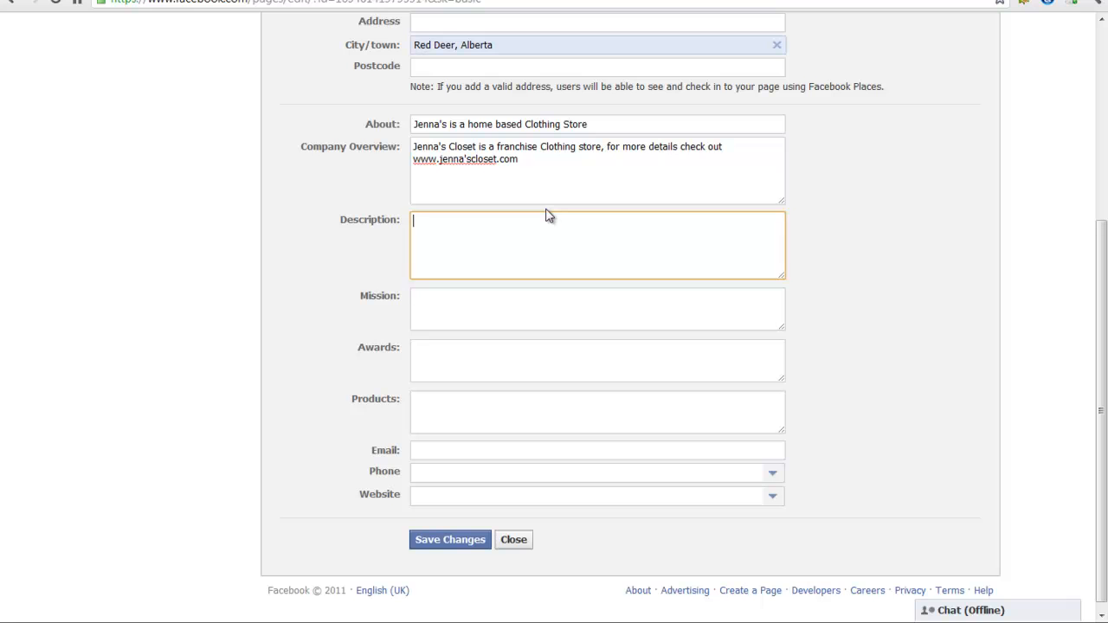
left_click(473, 163)
key("BackSpace")
left_click(457, 232)
type("We sel")
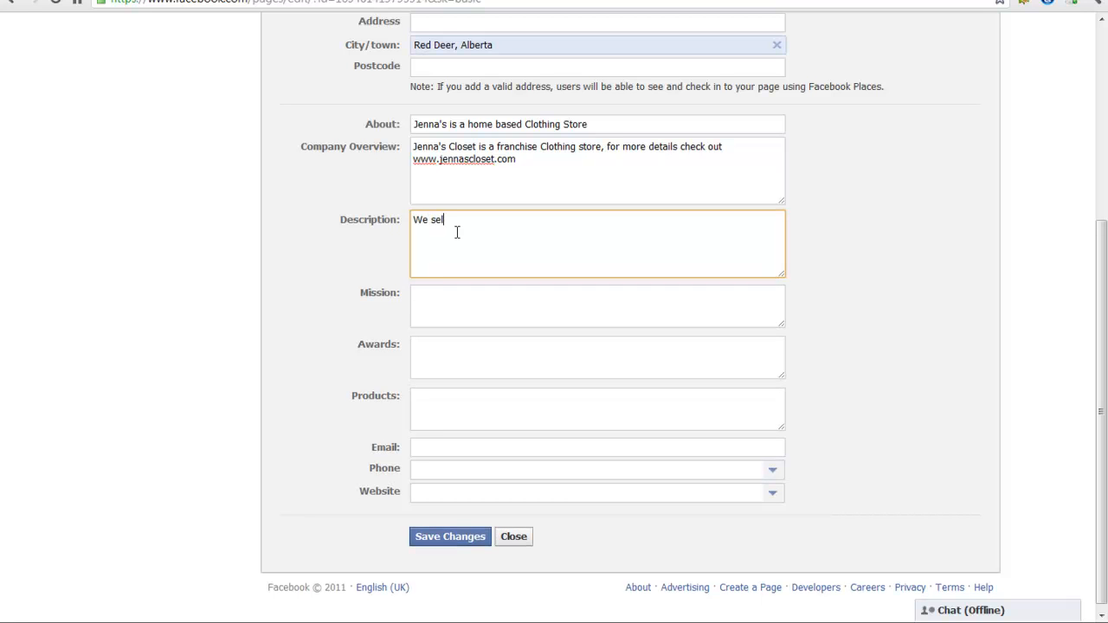
type("l highend ")
type("clothing fo")
type("r business wo")
type("rmen incl")
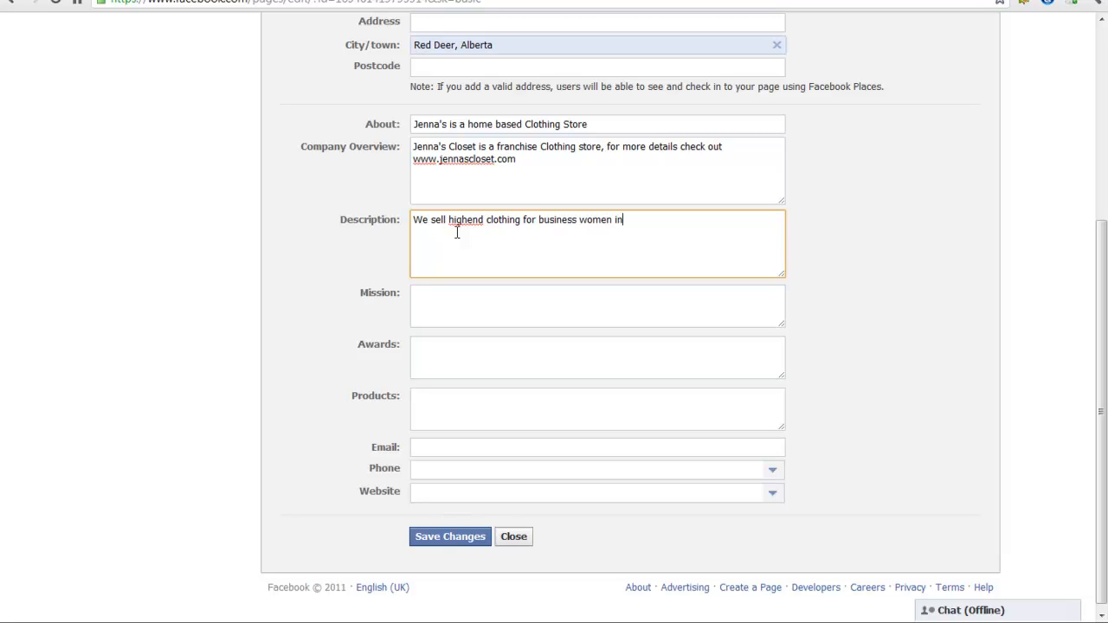
type("uding puc")
type("ses ")
type(" jewlery.")
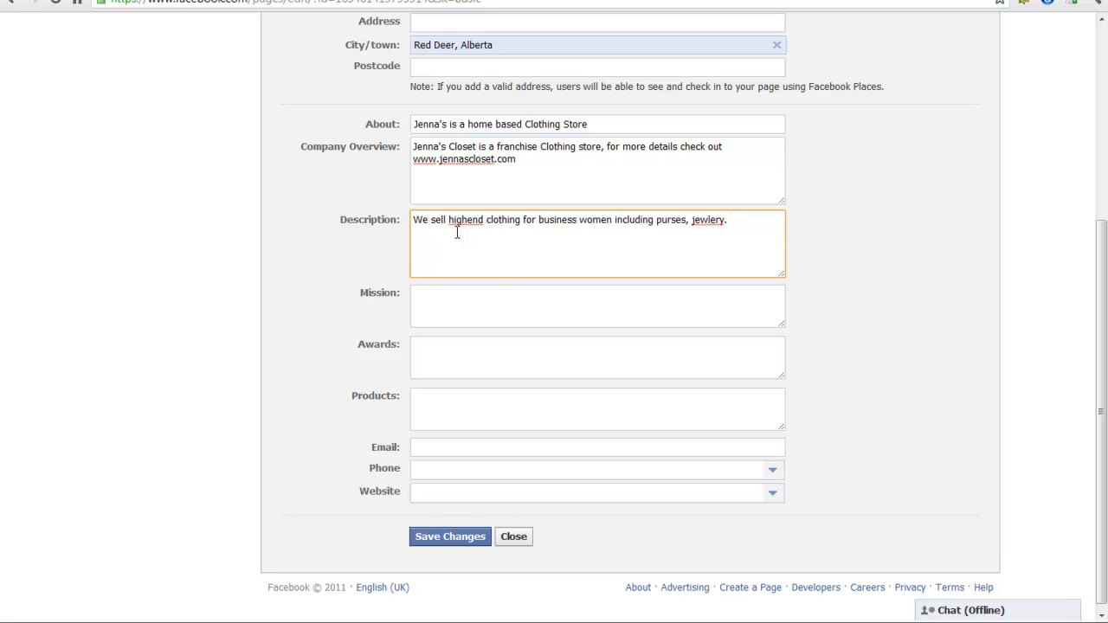
Leave the Mission field empty and move on to the Awards field.
scroll(463, 252, "down", 1)
left_click(421, 300)
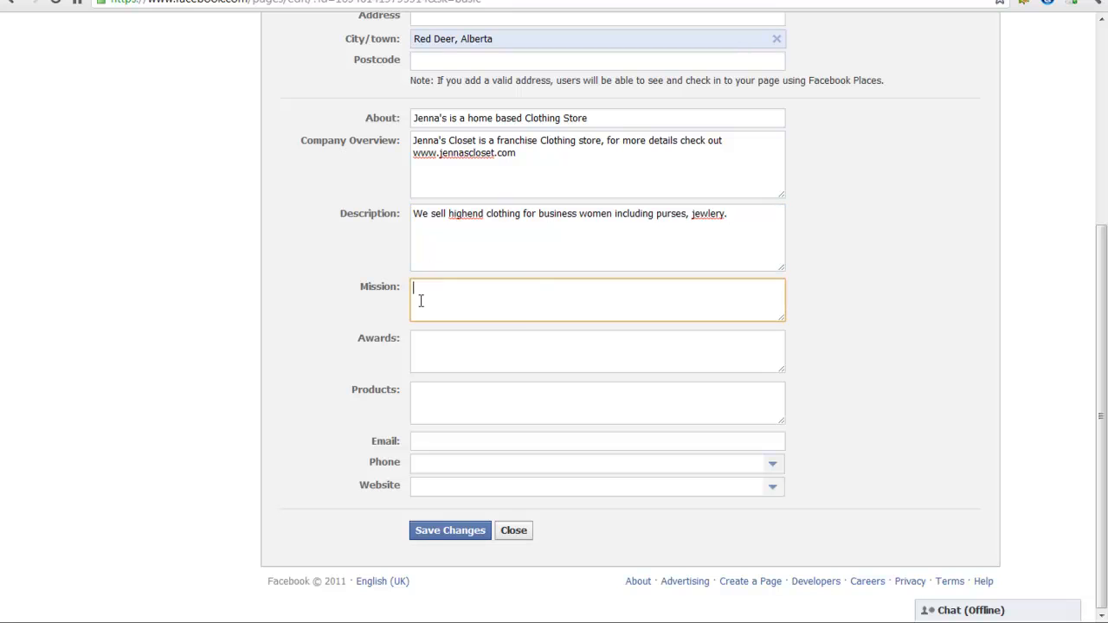
left_click(734, 218)
left_click(458, 305)
left_click(423, 345)
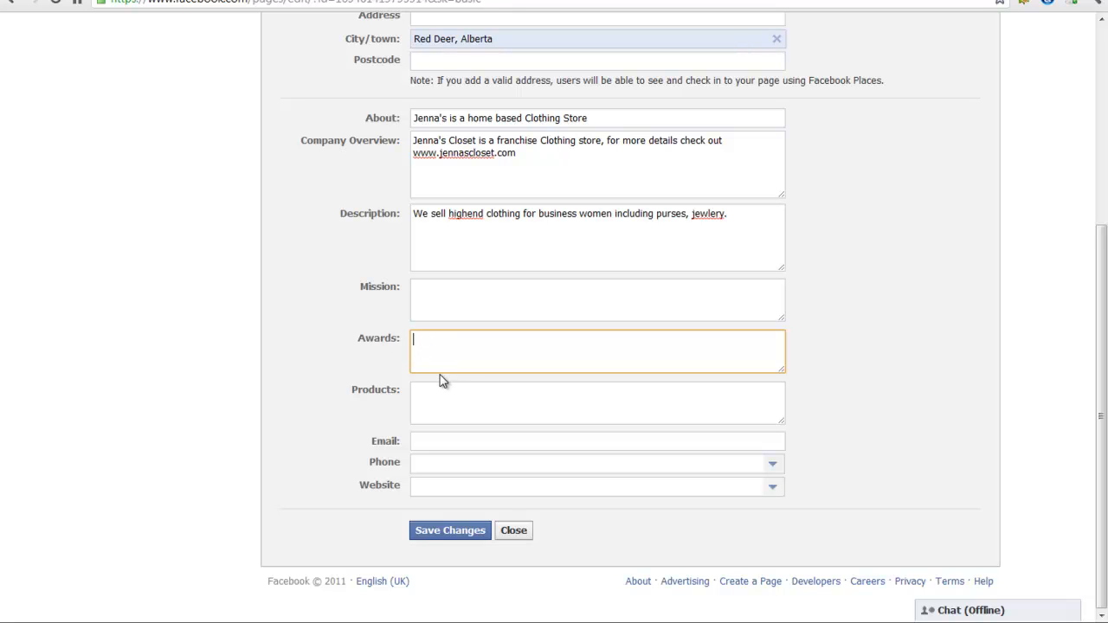
Write the Products line "We are the creator of Jenna's Hightop Boots".
left_click(430, 402)
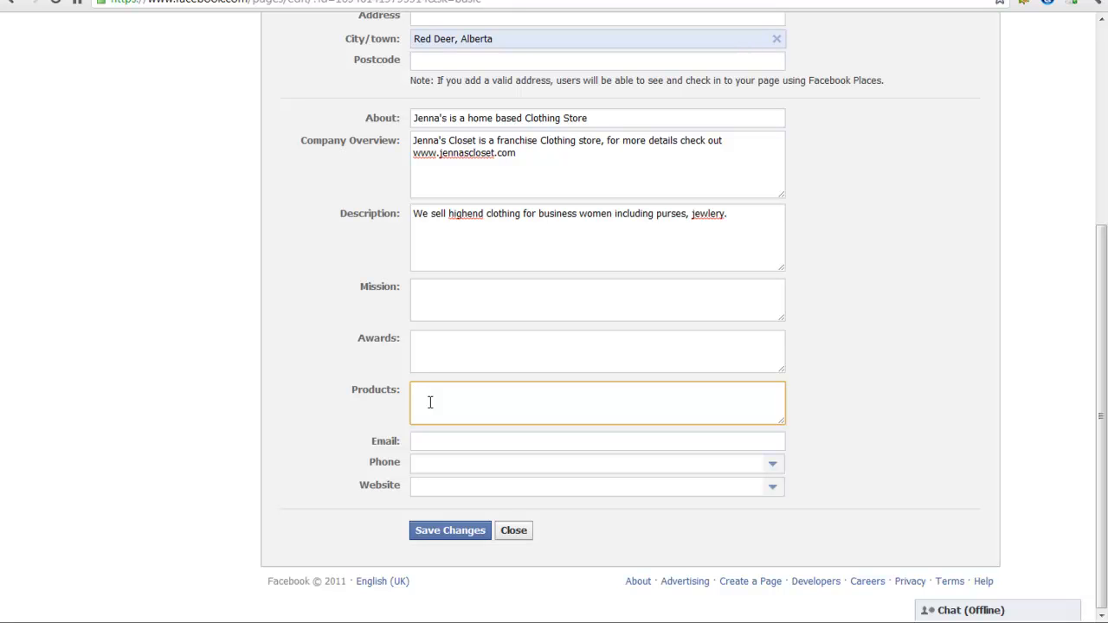
type("We are the ")
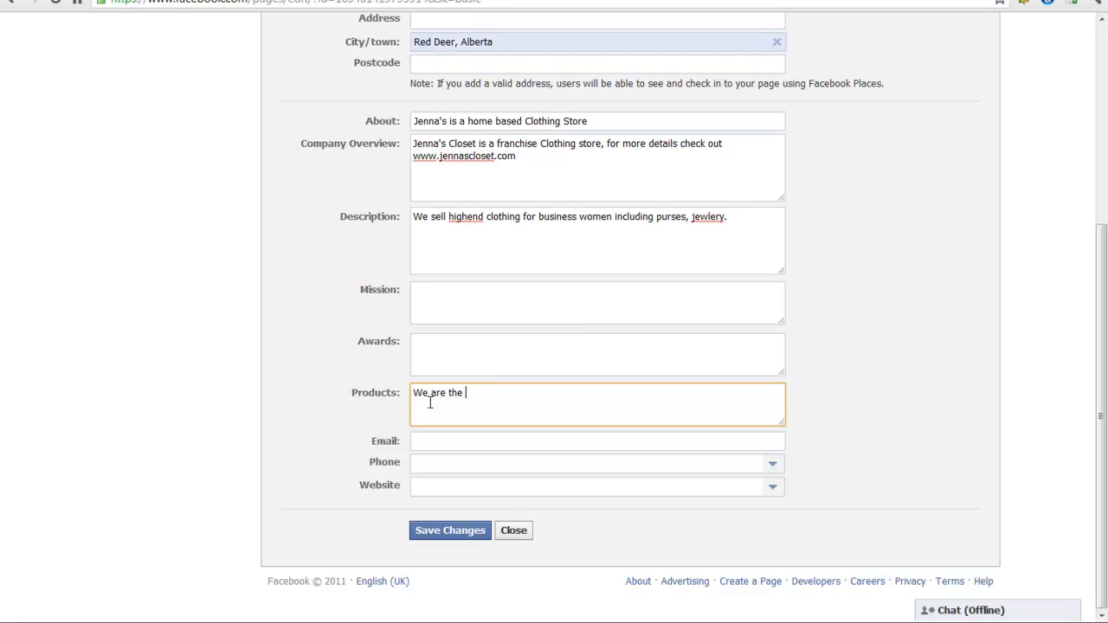
type("creator of Jenna's")
key("BackSpace")
key("BackSpace")
type("a's Hightop ")
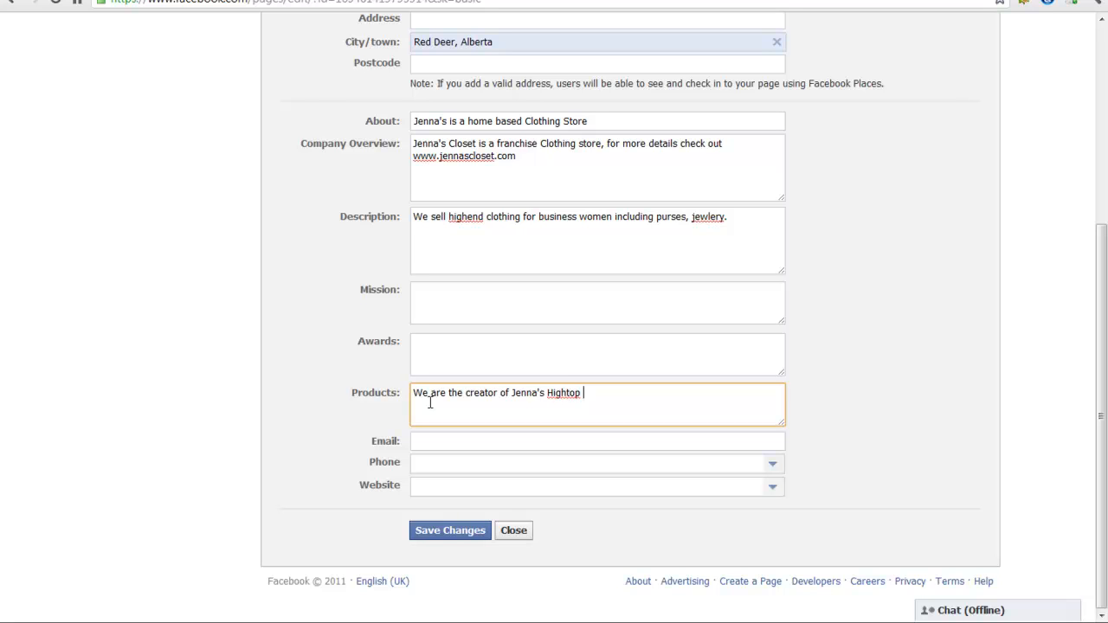
type("Boots")
left_click(425, 437)
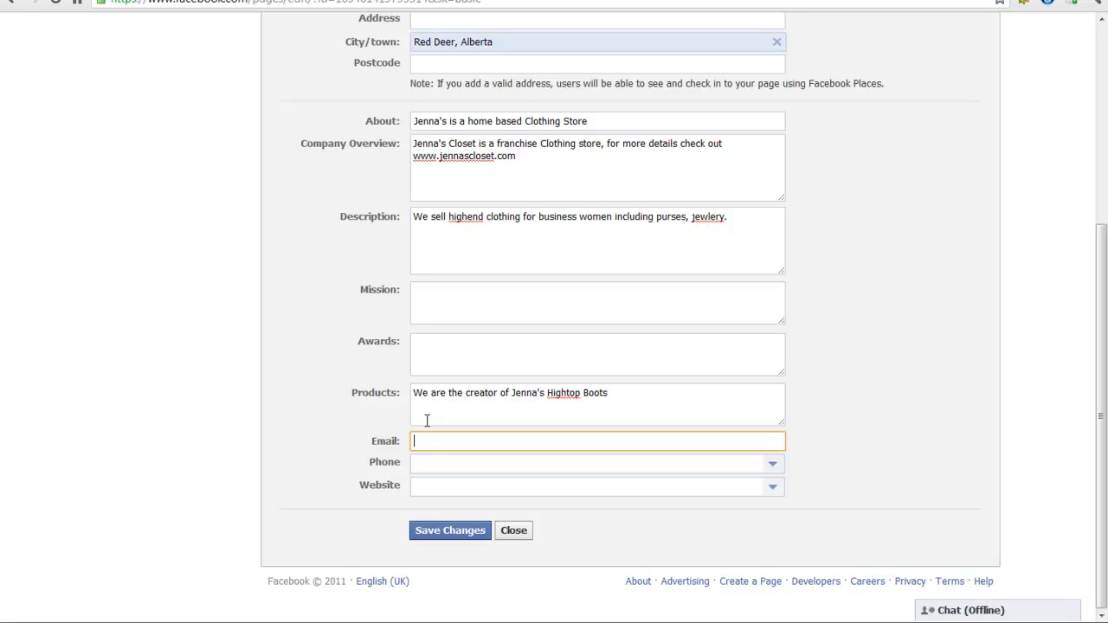
left_click(441, 465)
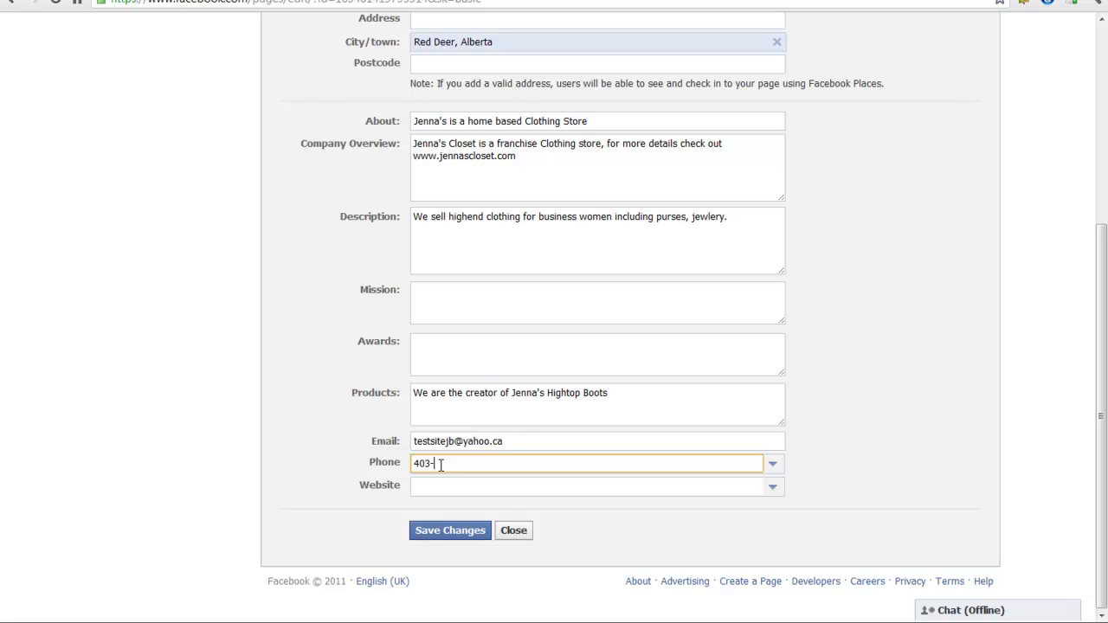
left_click(510, 488)
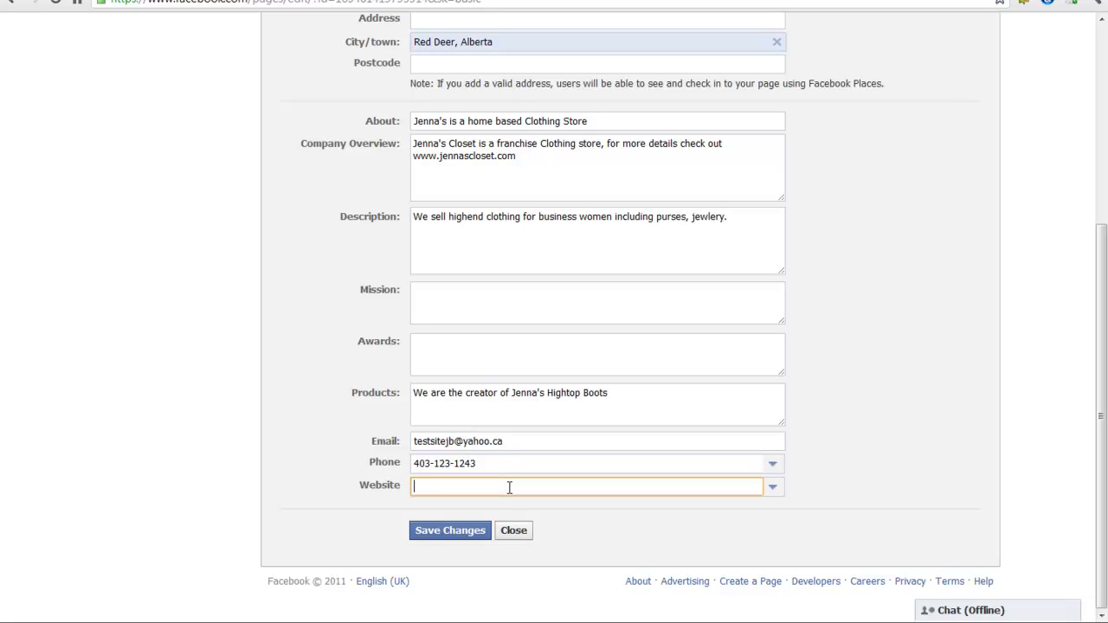
type("www.jenna'scloset.com")
scroll(635, 303, "up", 5)
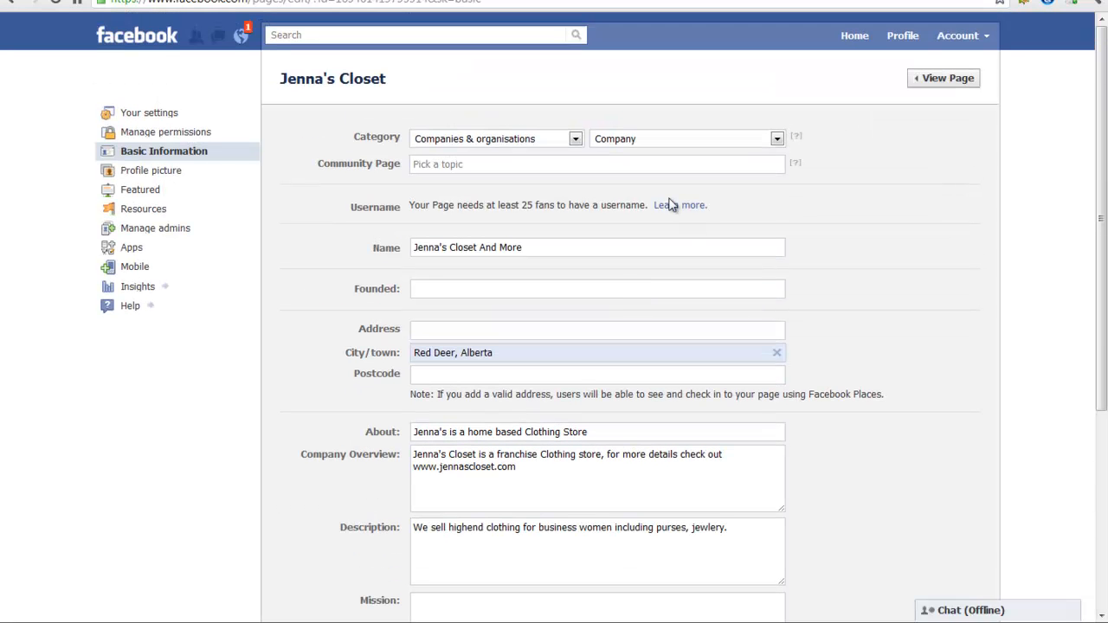
Save the page changes, view the public page and show its Info section.
scroll(681, 244, "down", 1)
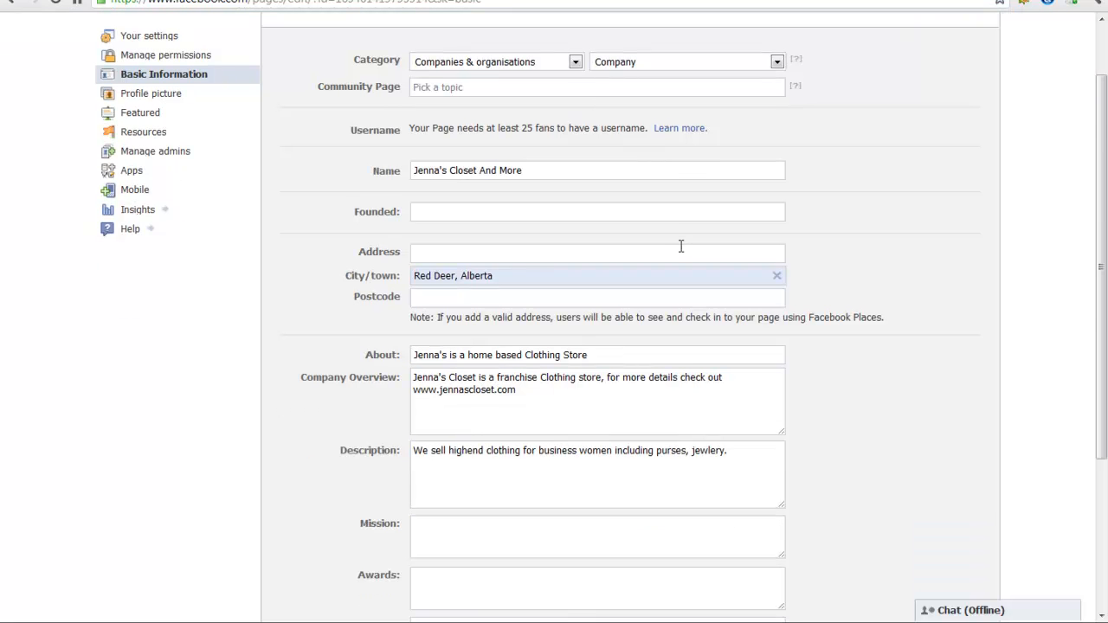
scroll(682, 249, "down", 1)
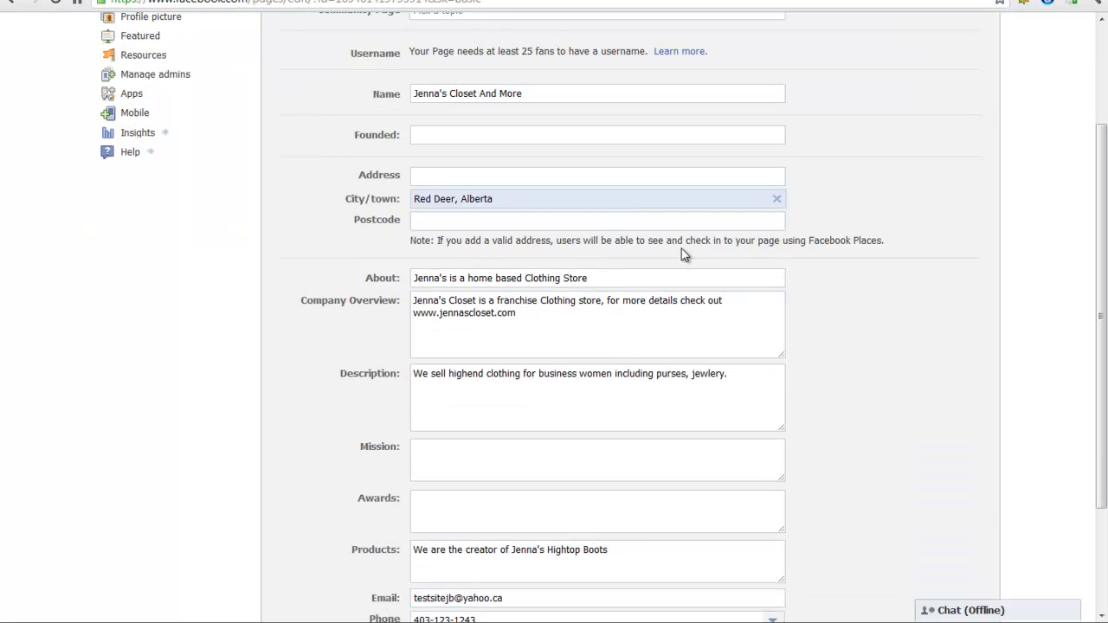
scroll(651, 260, "down", 2)
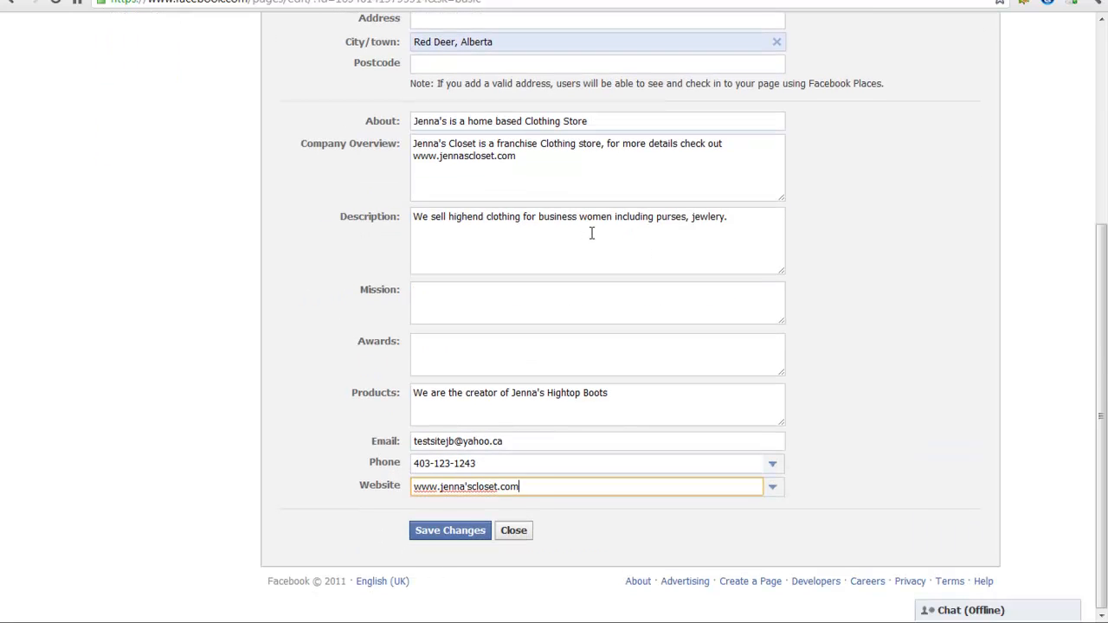
left_click(458, 535)
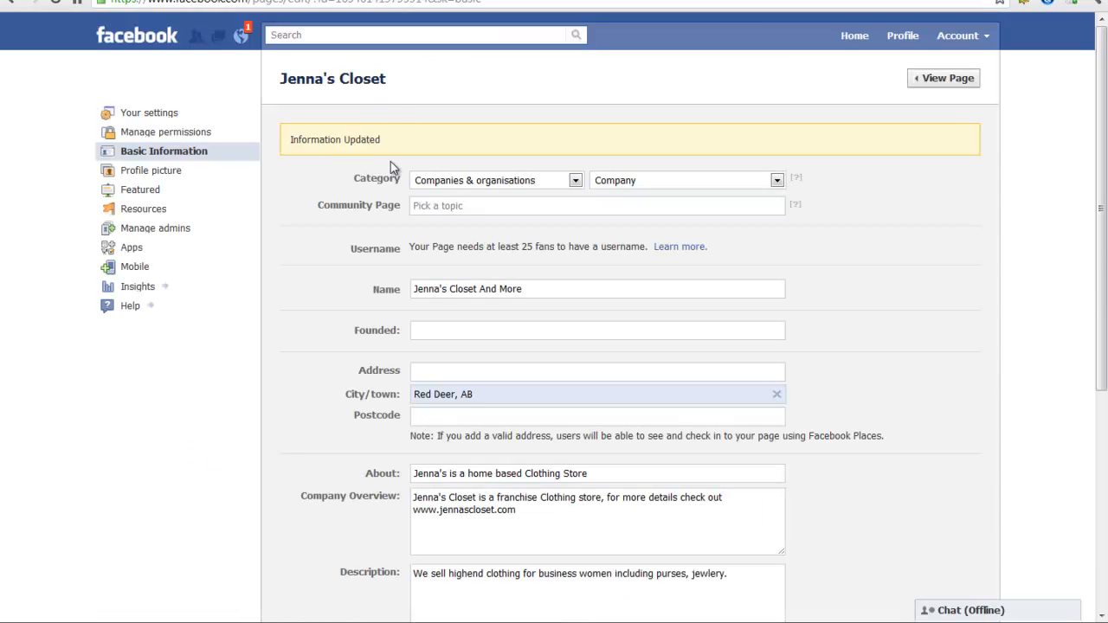
left_click(937, 84)
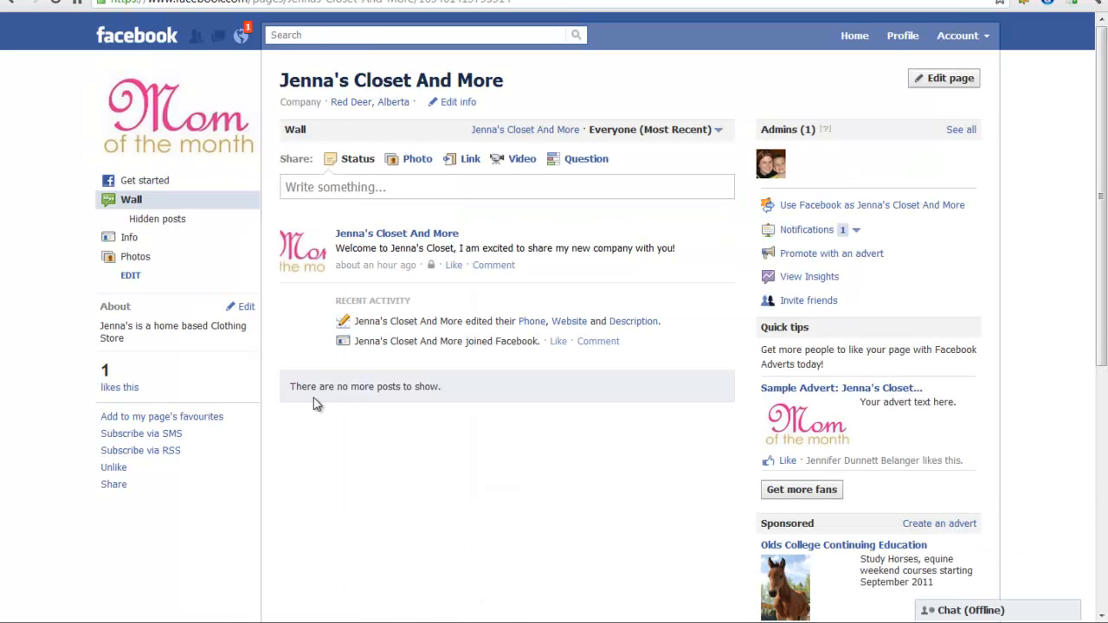
left_click(129, 238)
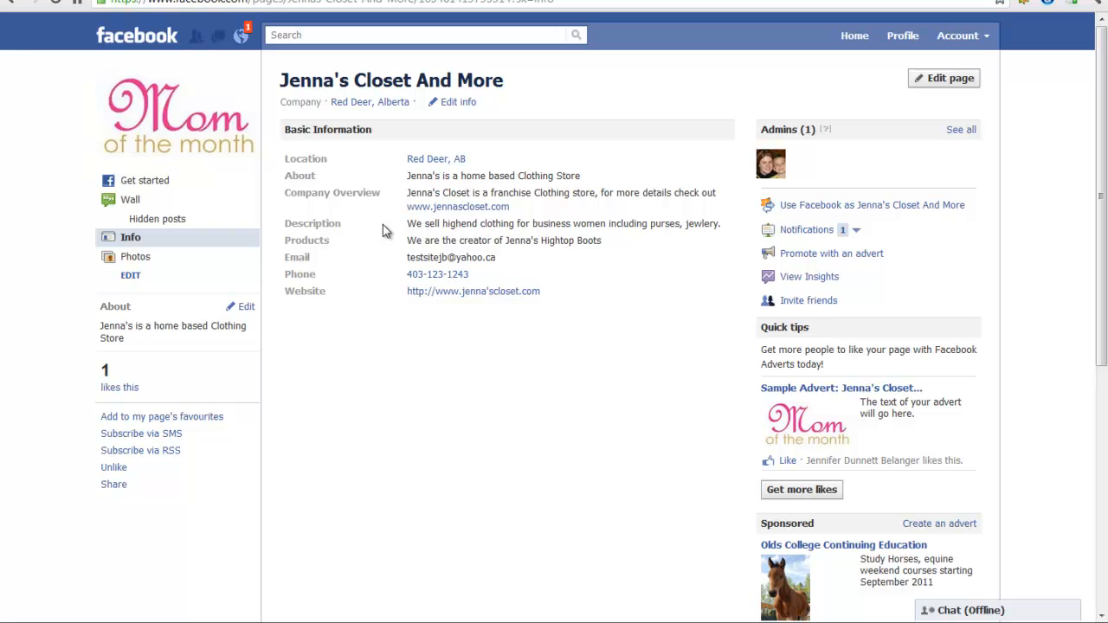
Reopen the page editor and save again to get the Information Updated confirmation.
left_click(925, 79)
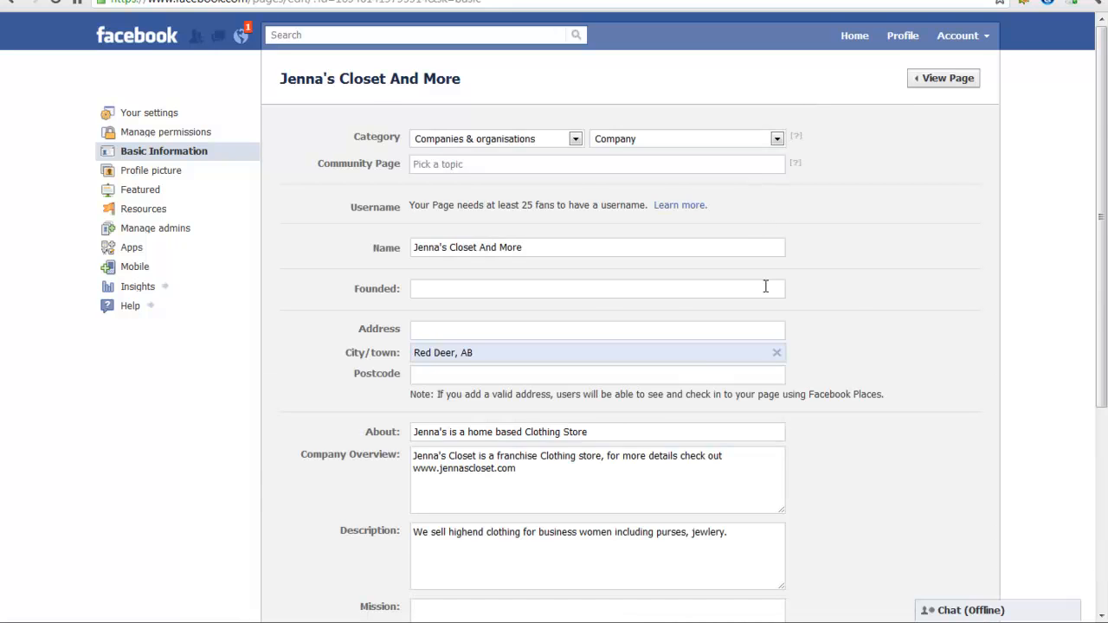
scroll(762, 286, "down", 2)
left_click(520, 93)
triple_click(540, 93)
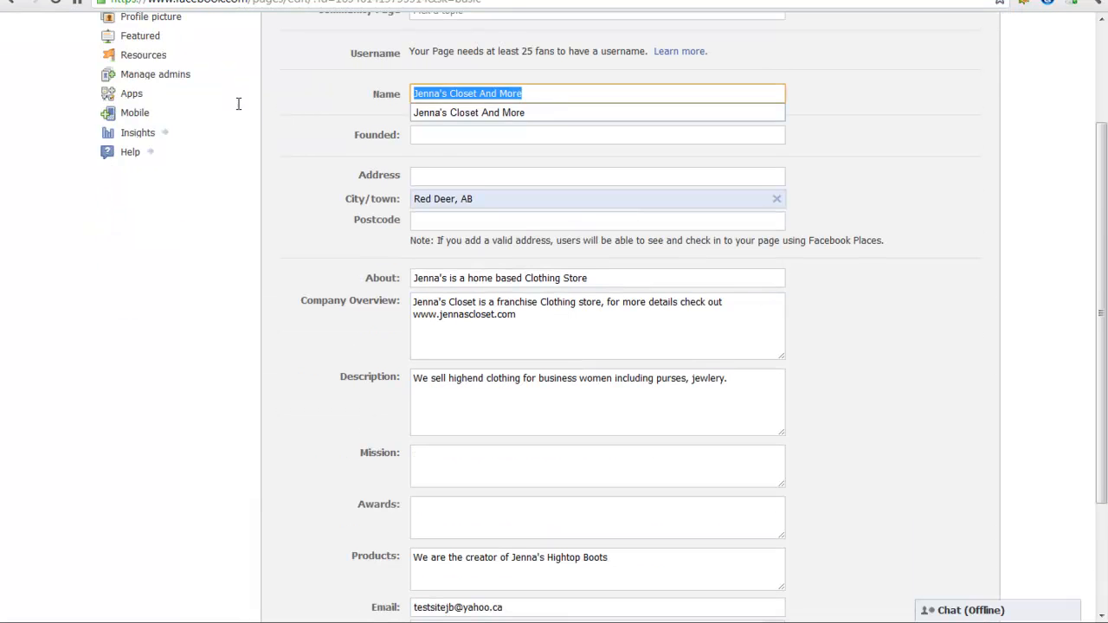
scroll(352, 468, "up", 2)
scroll(869, 352, "down", 4)
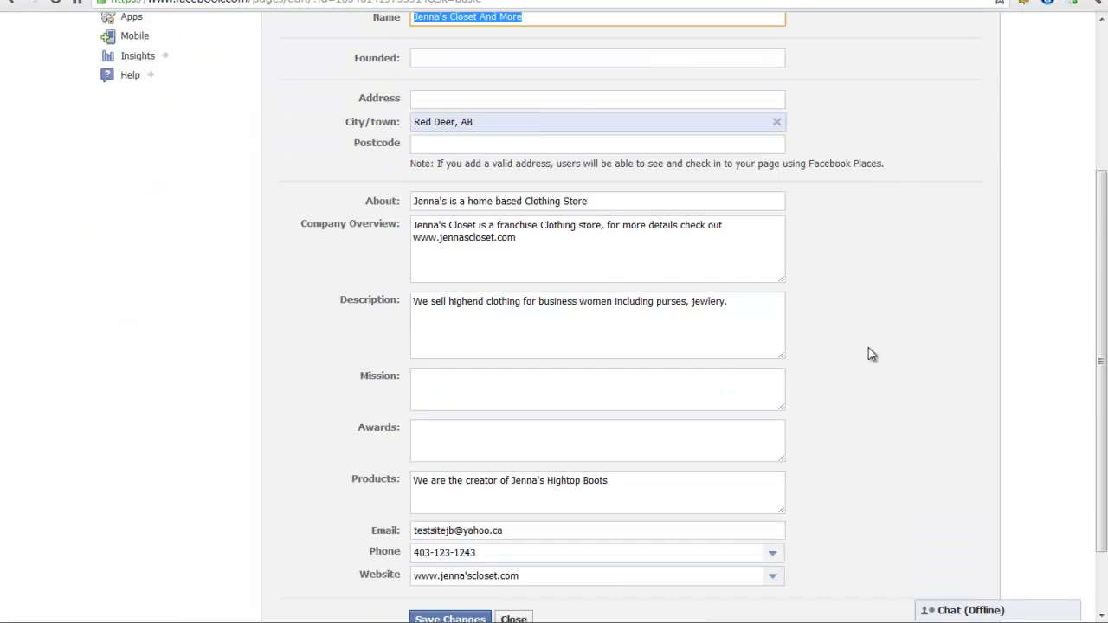
left_click(450, 532)
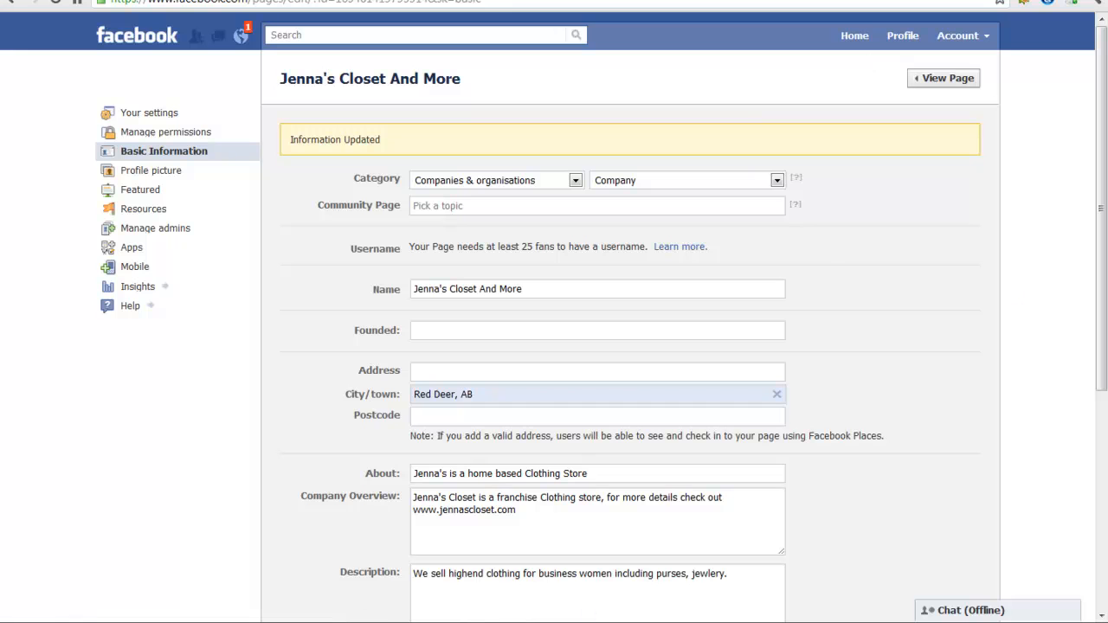
left_click(814, 621)
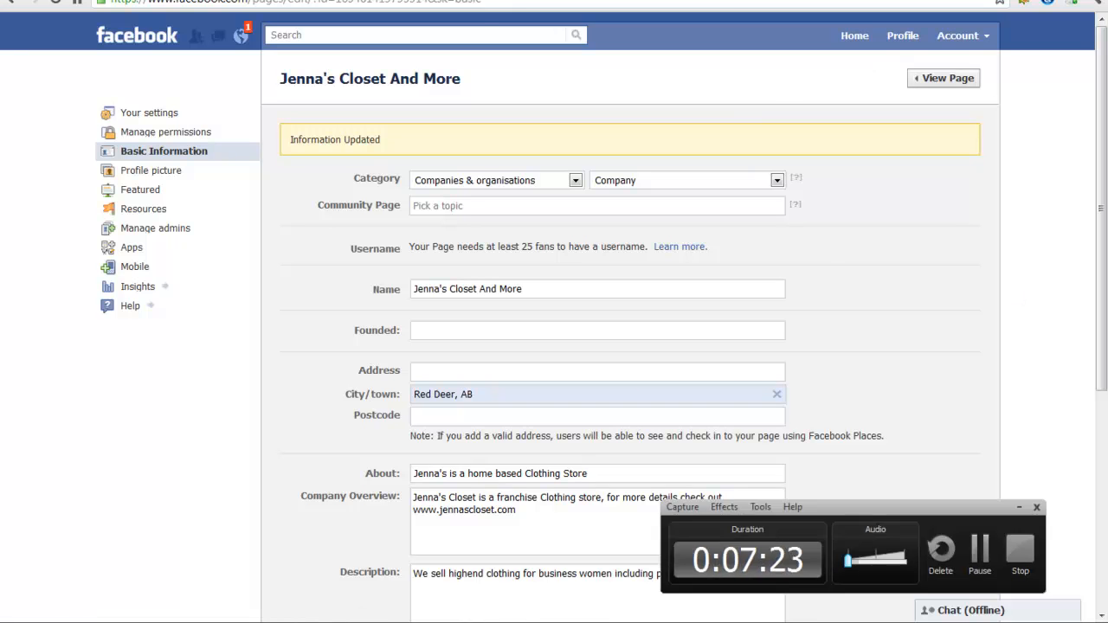
Open the Create a Page screen from the Facebook welcome page.
left_click(1075, 568)
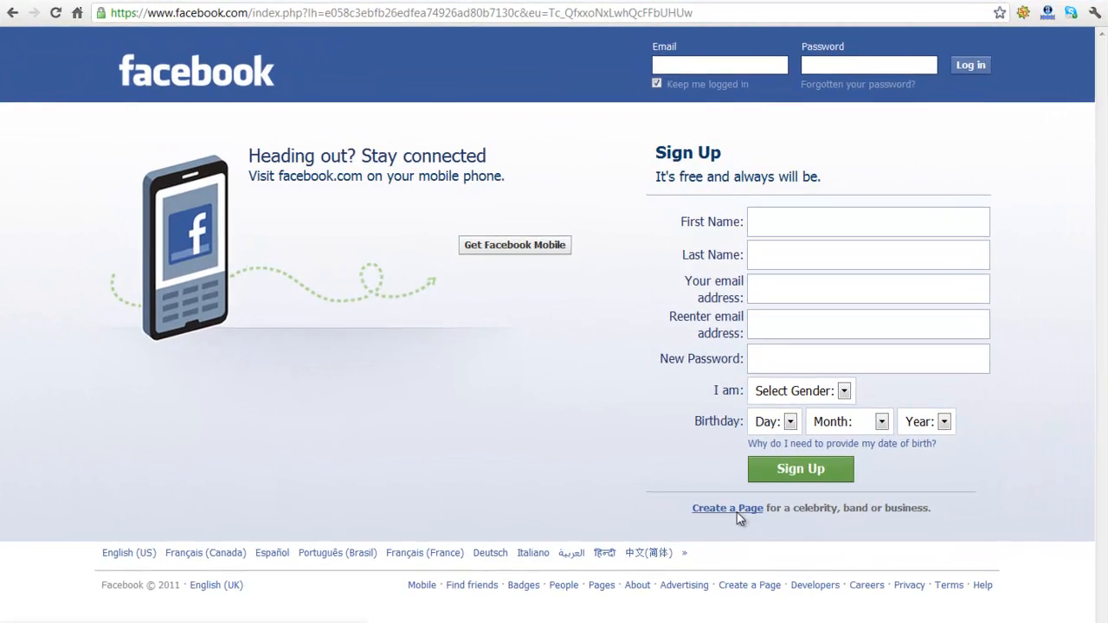
left_click(737, 512)
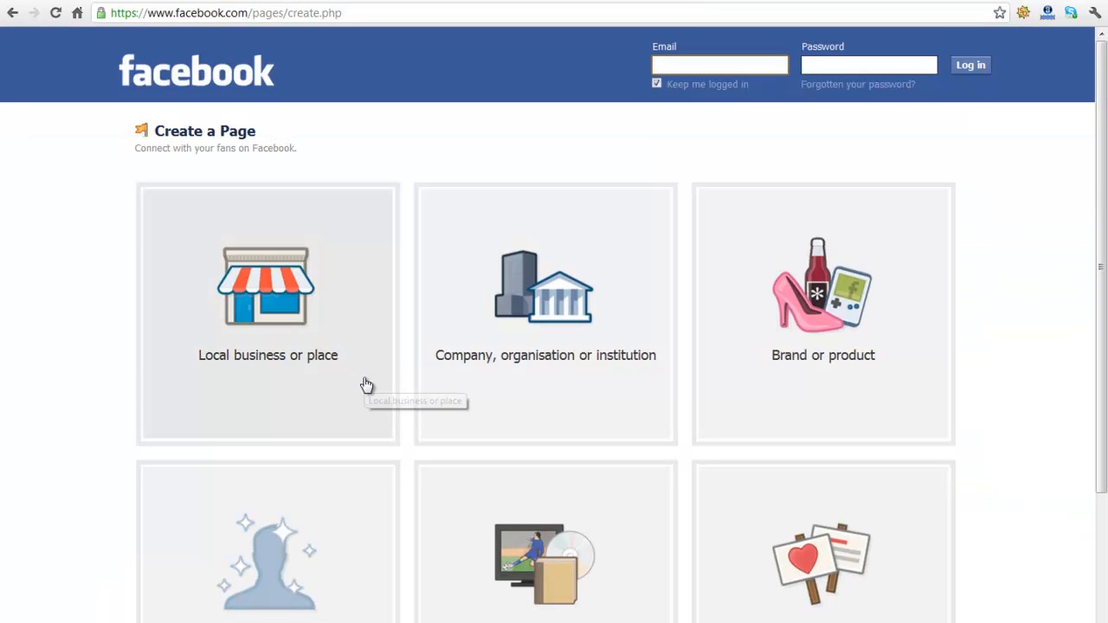
scroll(949, 395, "down", 1)
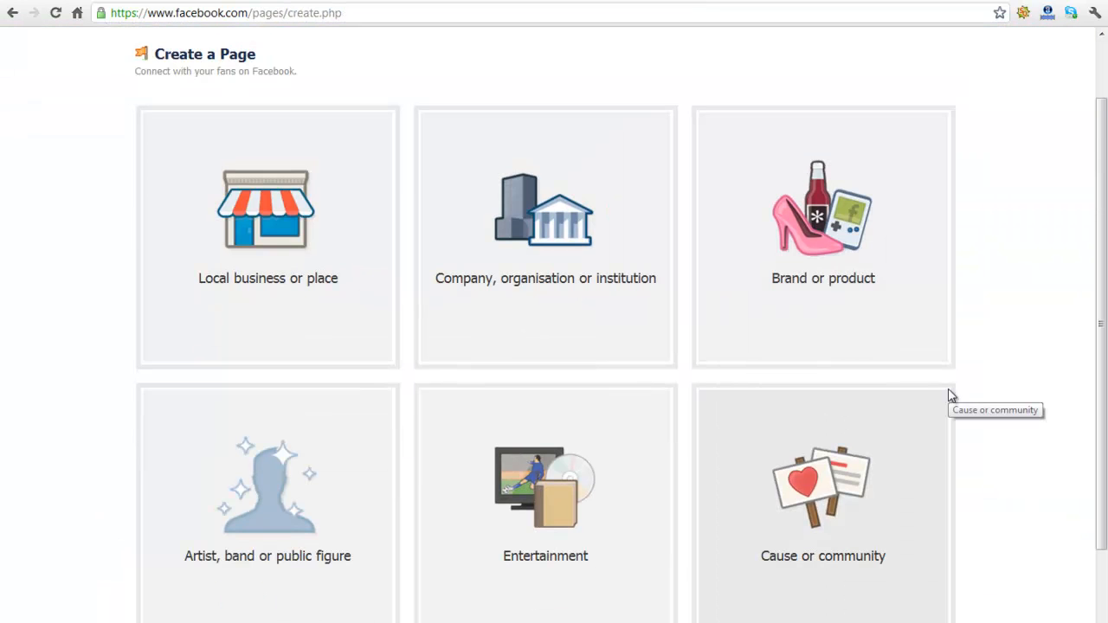
scroll(586, 360, "down", 1)
scroll(570, 354, "up", 1)
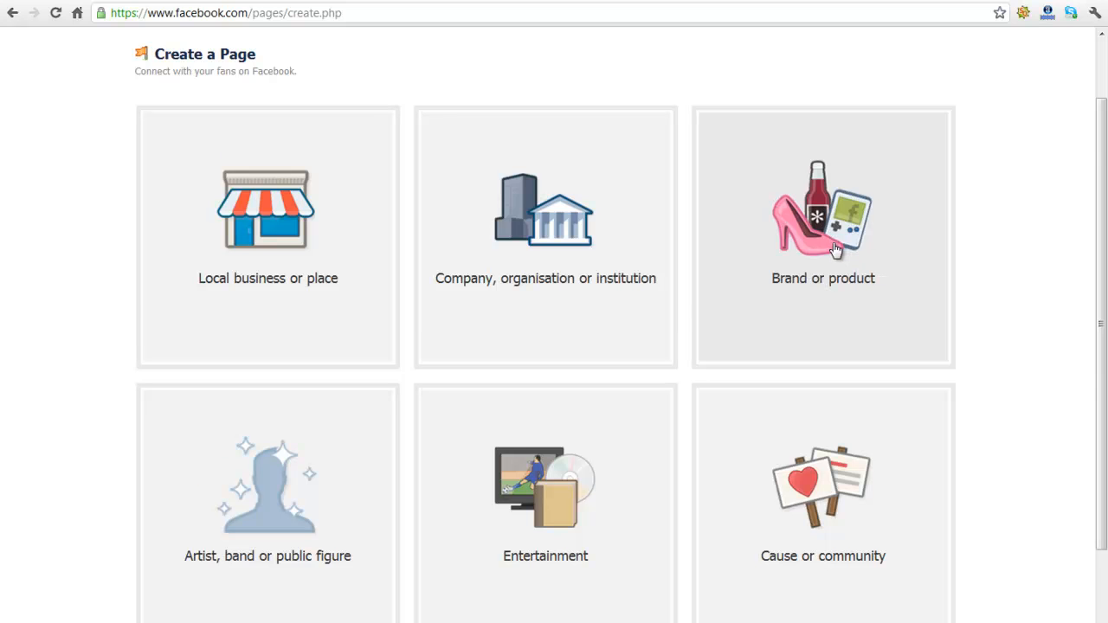
scroll(549, 230, "down", 2)
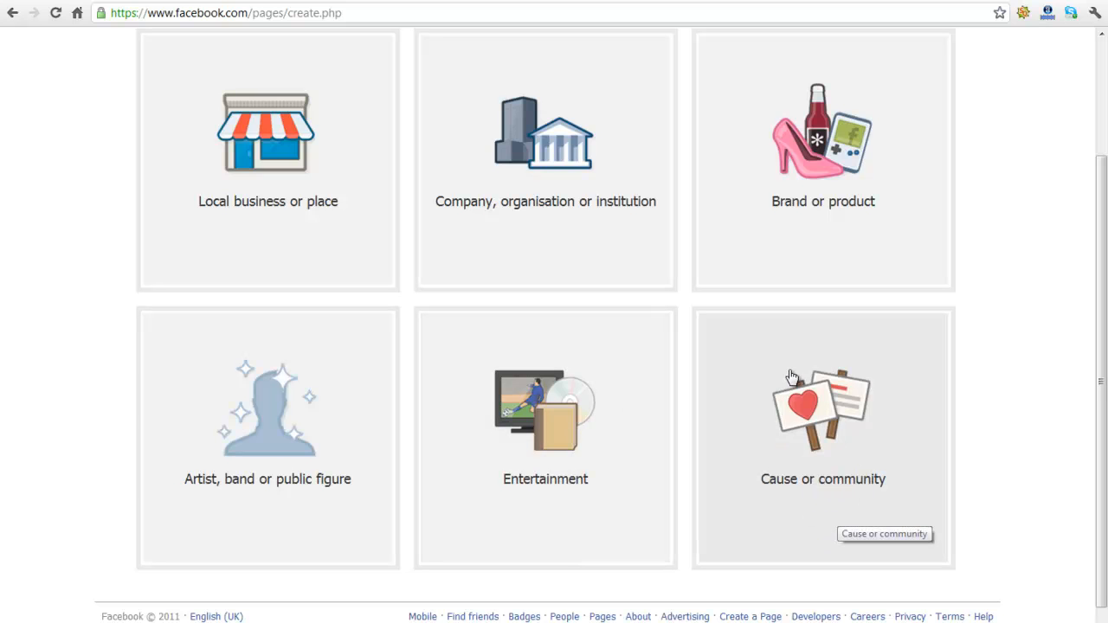
scroll(870, 440, "up", 2)
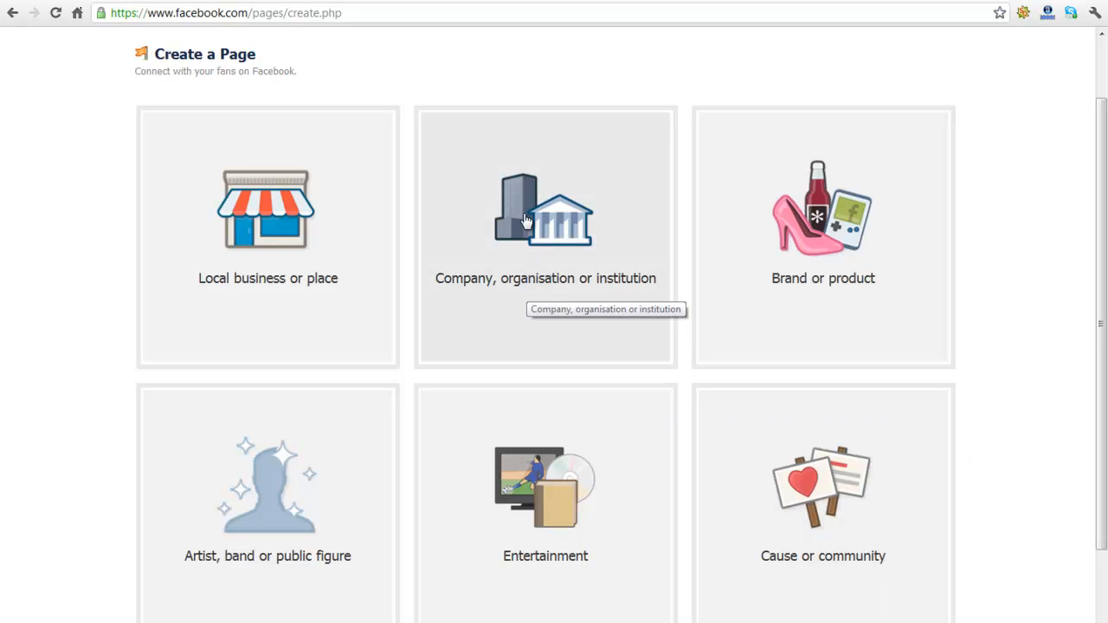
Choose the Company page type with the Small business category.
left_click(524, 220)
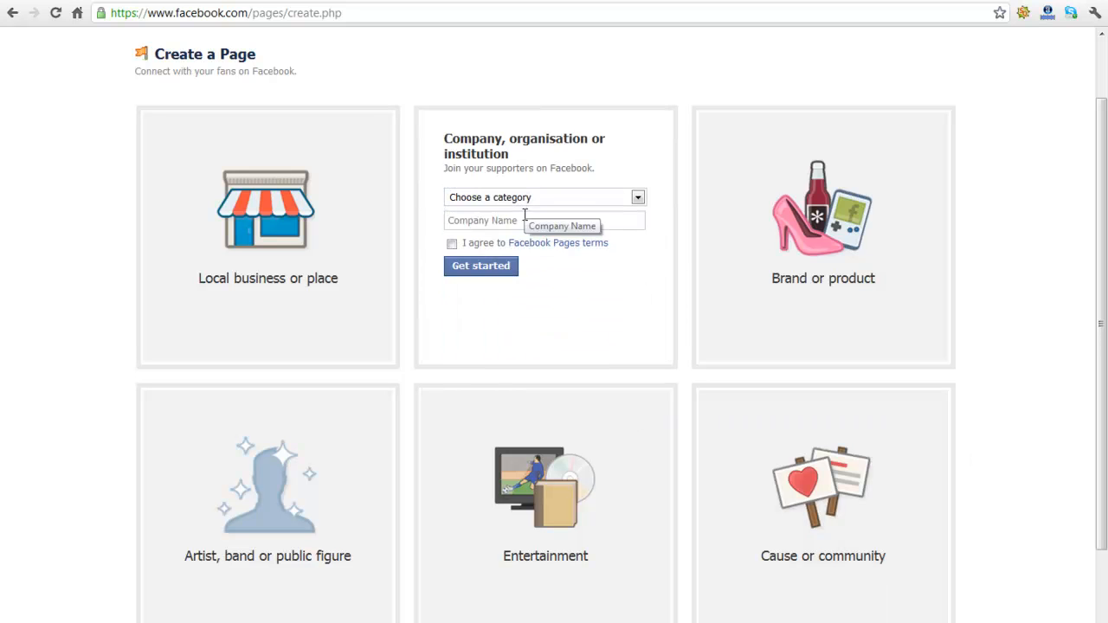
left_click(638, 199)
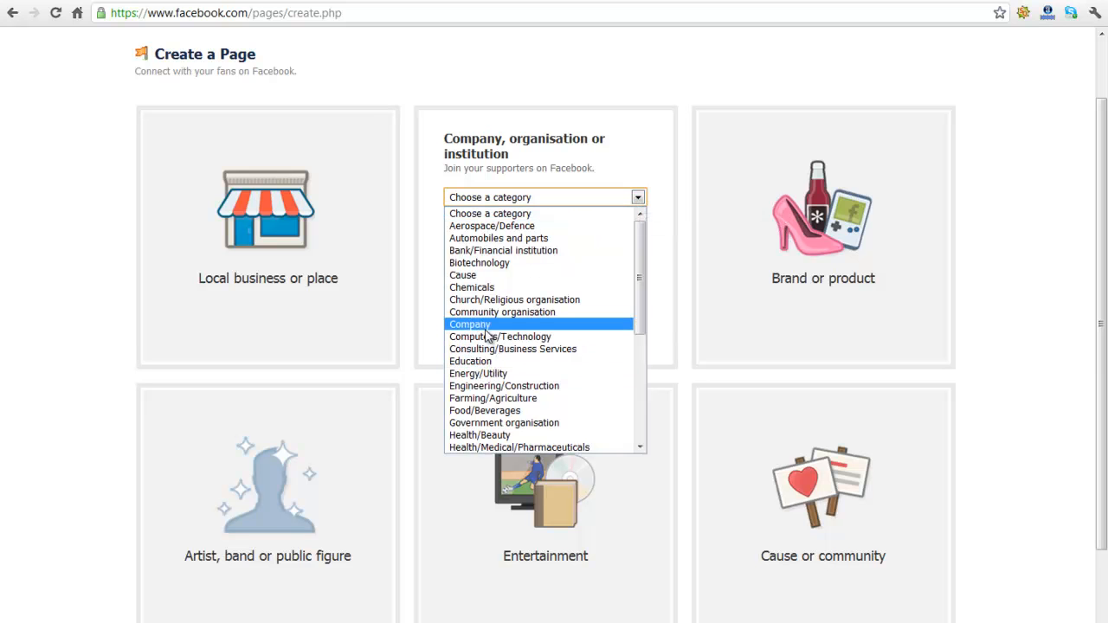
scroll(488, 336, "down", 2)
scroll(487, 337, "down", 2)
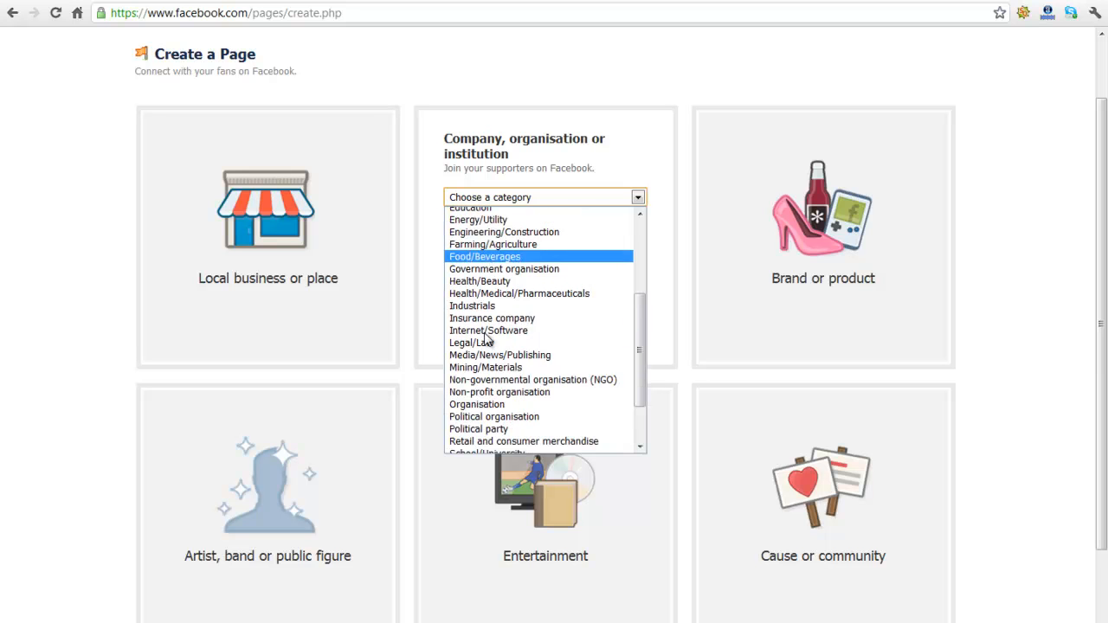
scroll(488, 339, "down", 2)
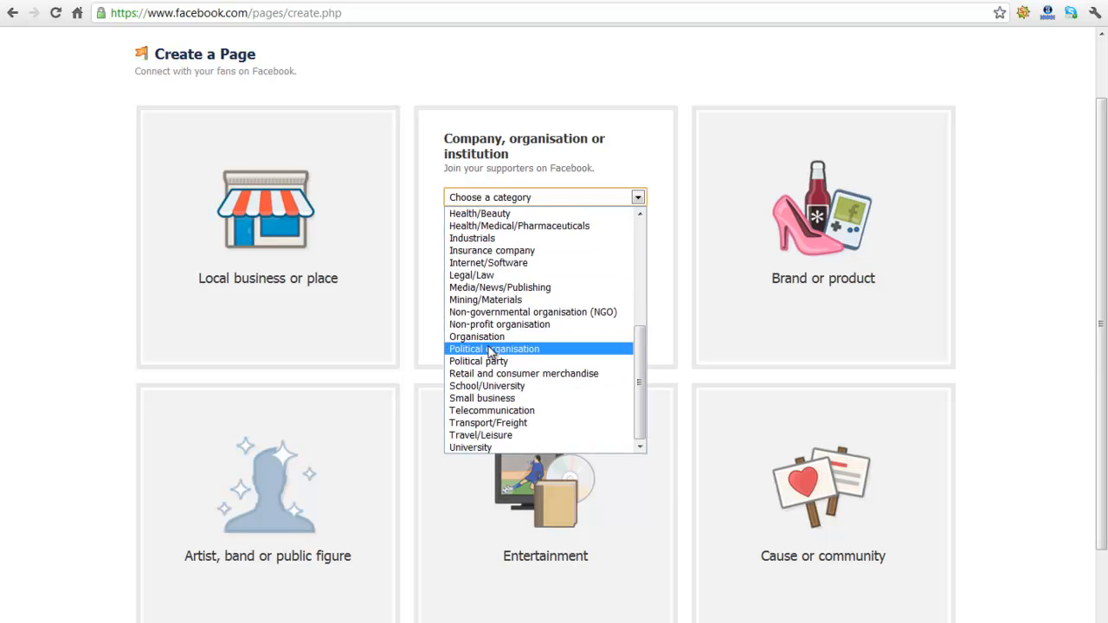
left_click(515, 399)
Name the company Jenna's Closet, accept the Pages terms and get started.
left_click(505, 223)
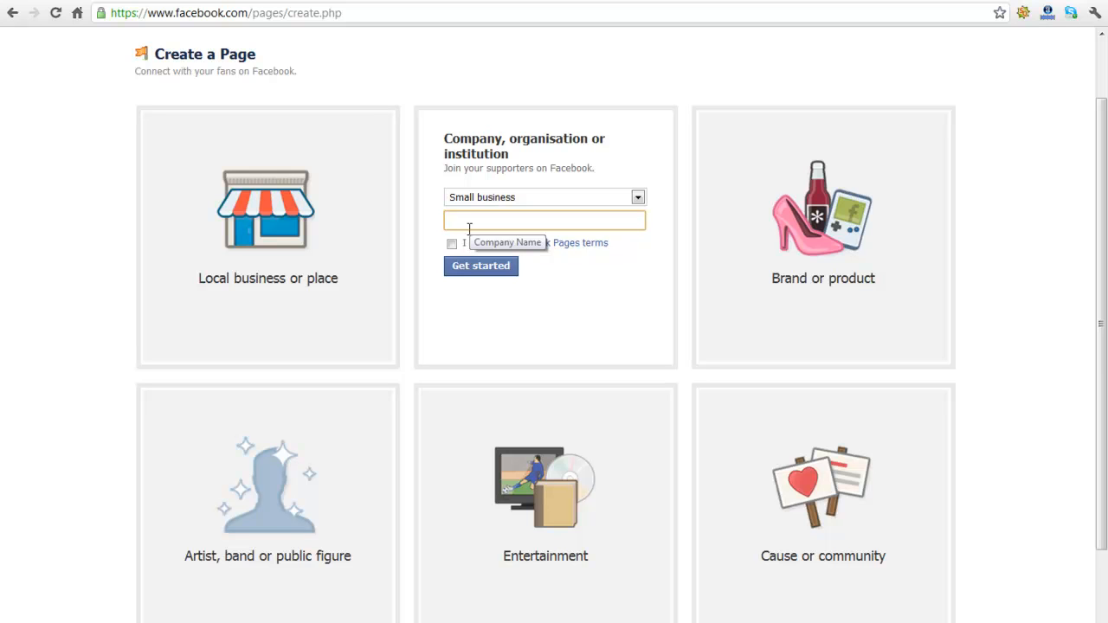
type("Jenna's Closet")
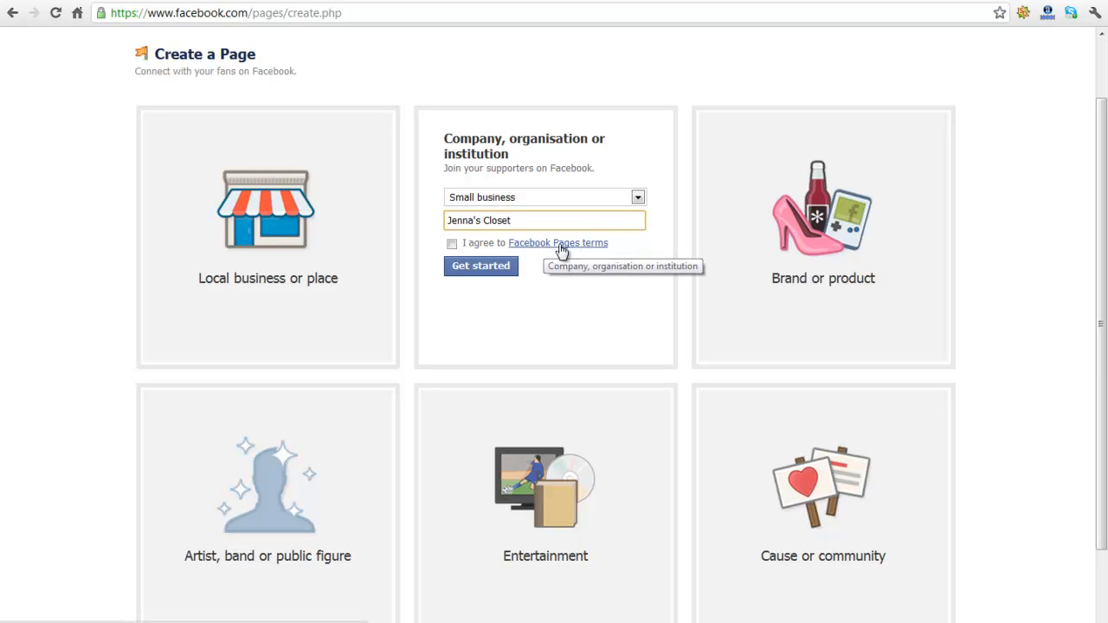
left_click(452, 245)
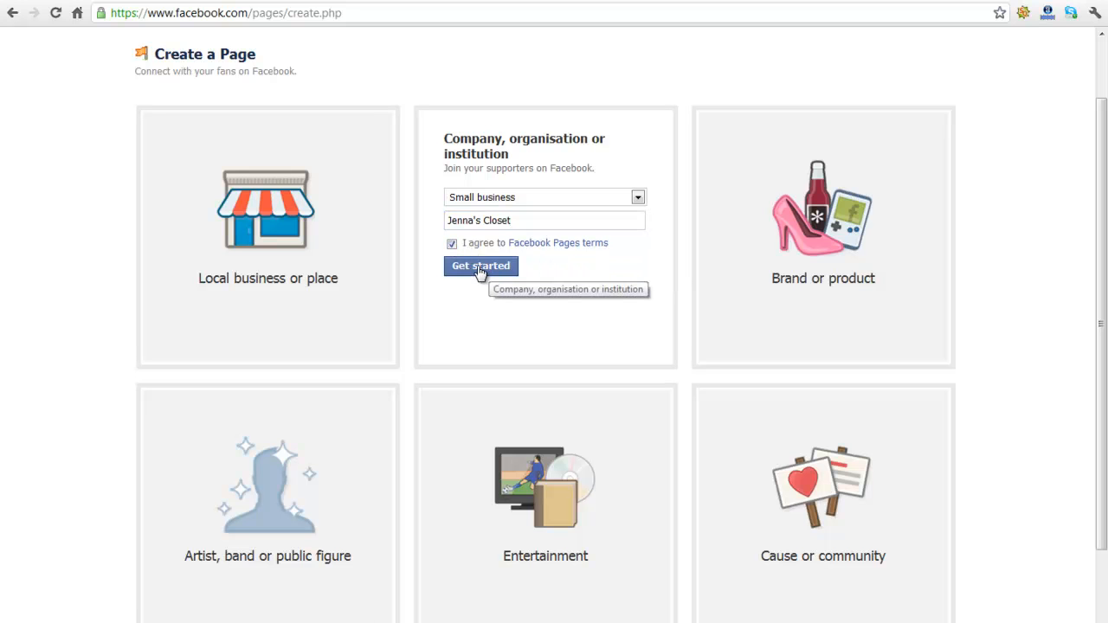
left_click(480, 267)
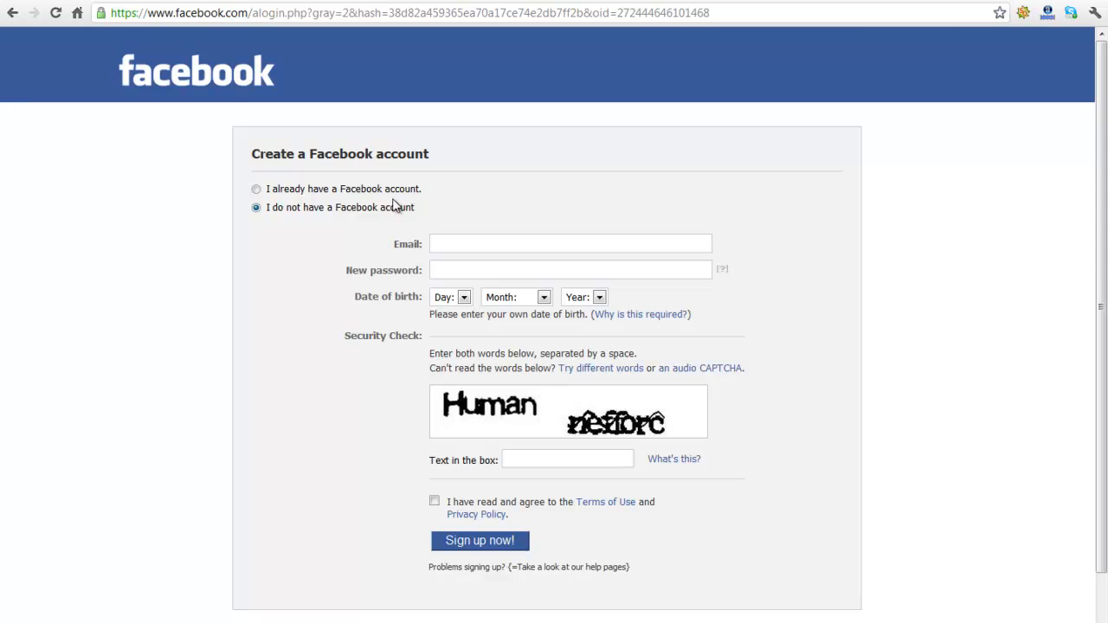
Log in with the existing account using the suggested e-mail, ticking Keep me logged in.
left_click(257, 189)
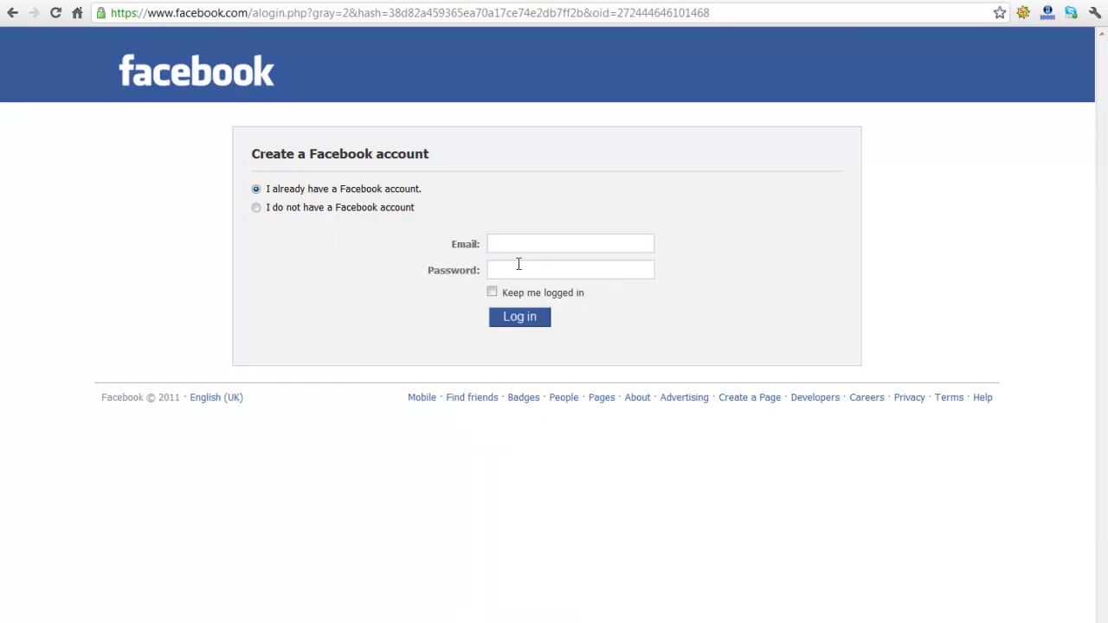
left_click(256, 207)
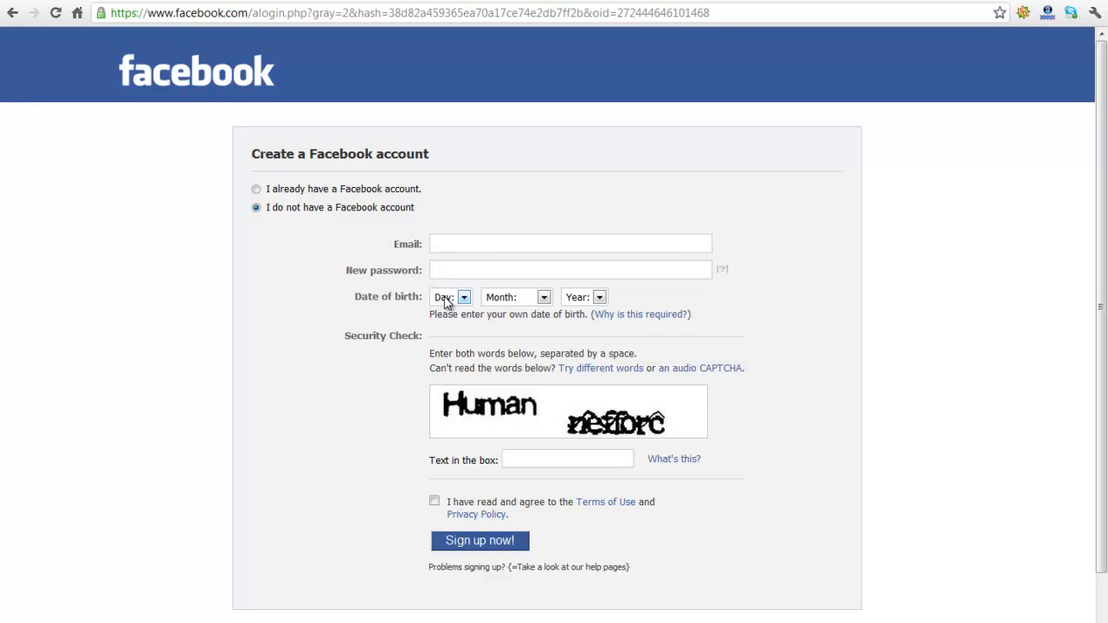
scroll(507, 396, "down", 1)
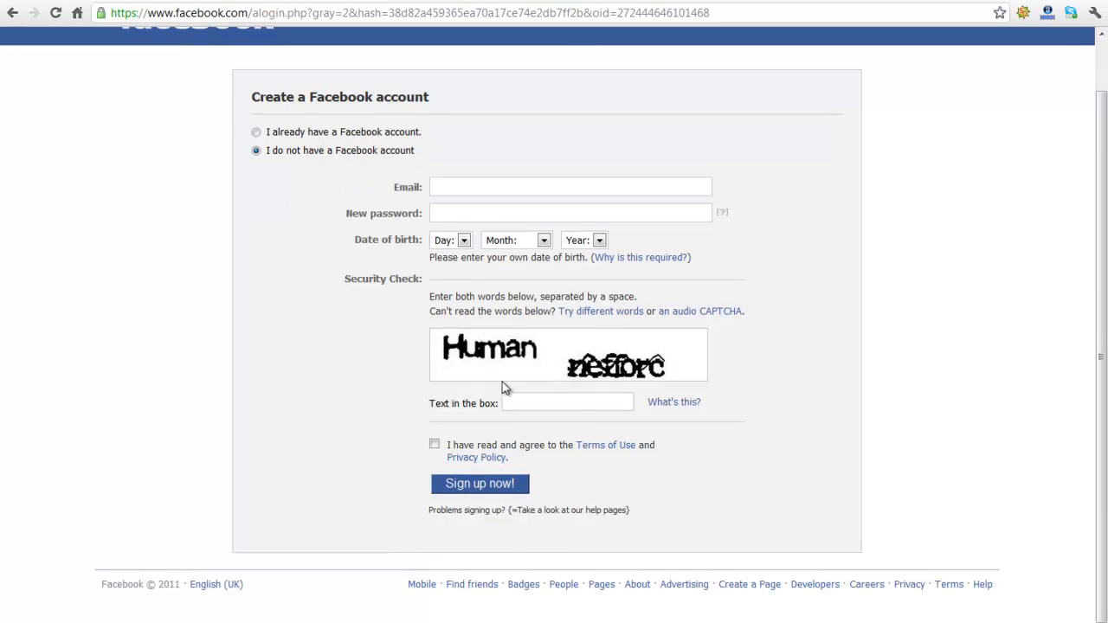
scroll(504, 390, "up", 1)
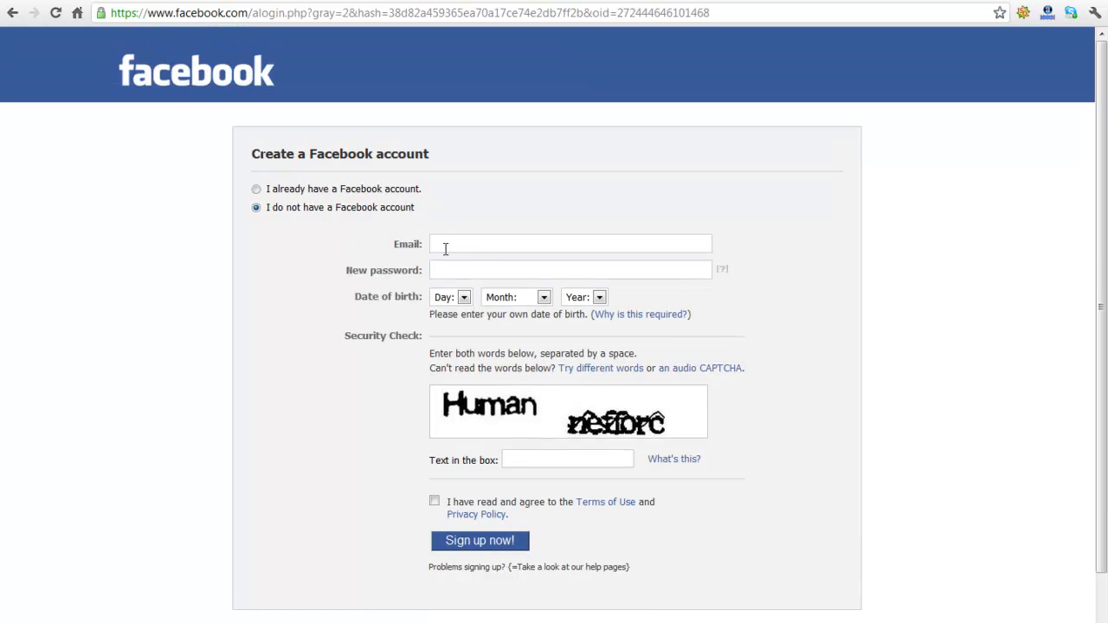
left_click(265, 192)
left_click(512, 246)
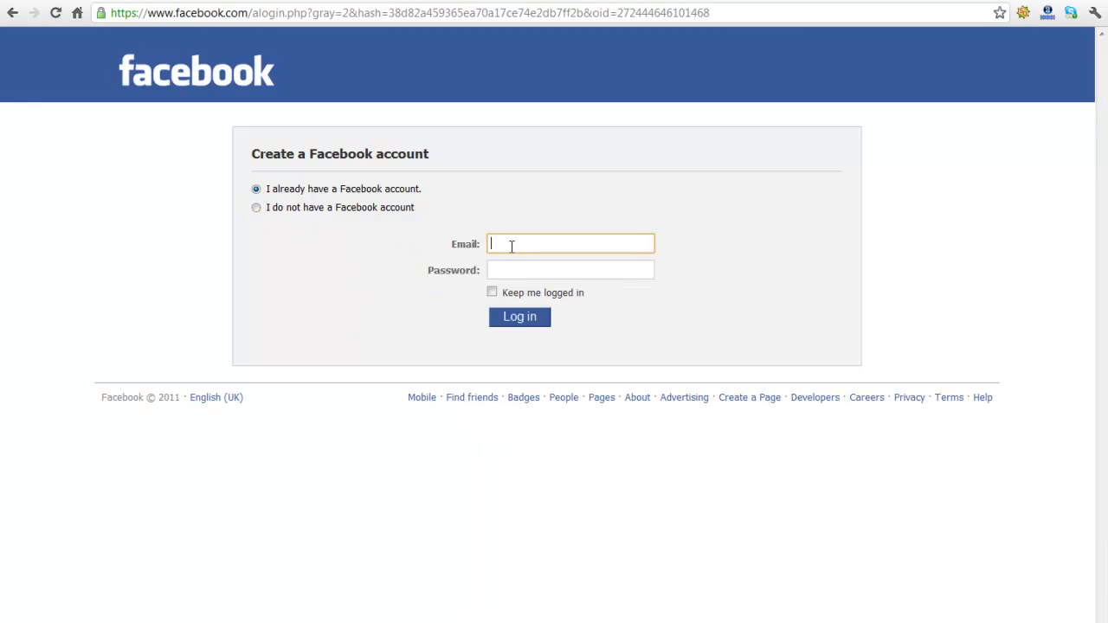
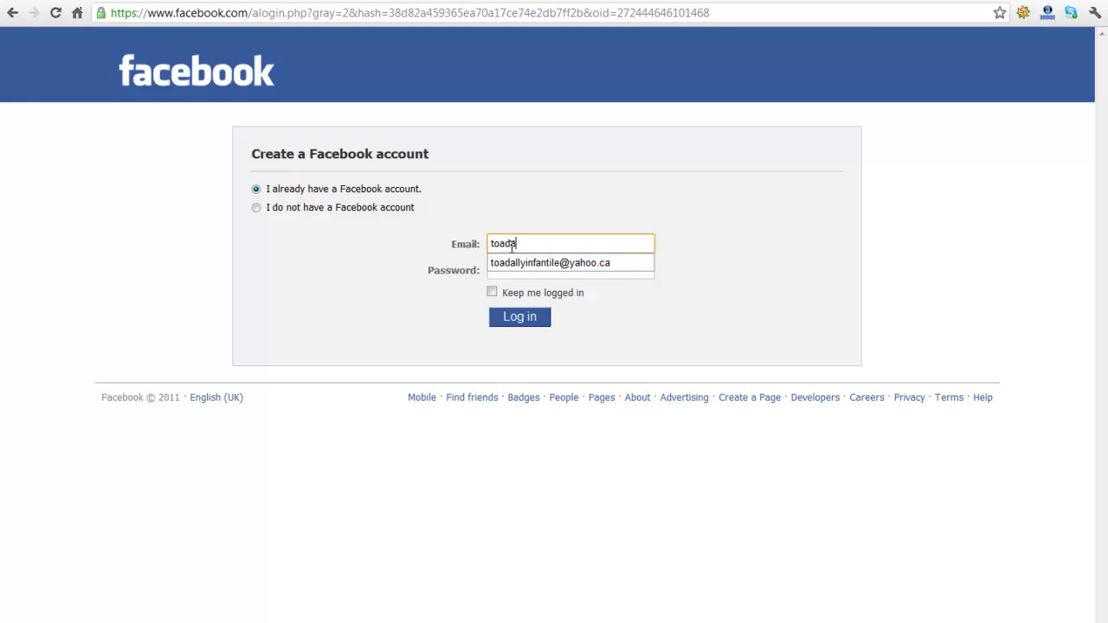
left_click(524, 263)
left_click(523, 262)
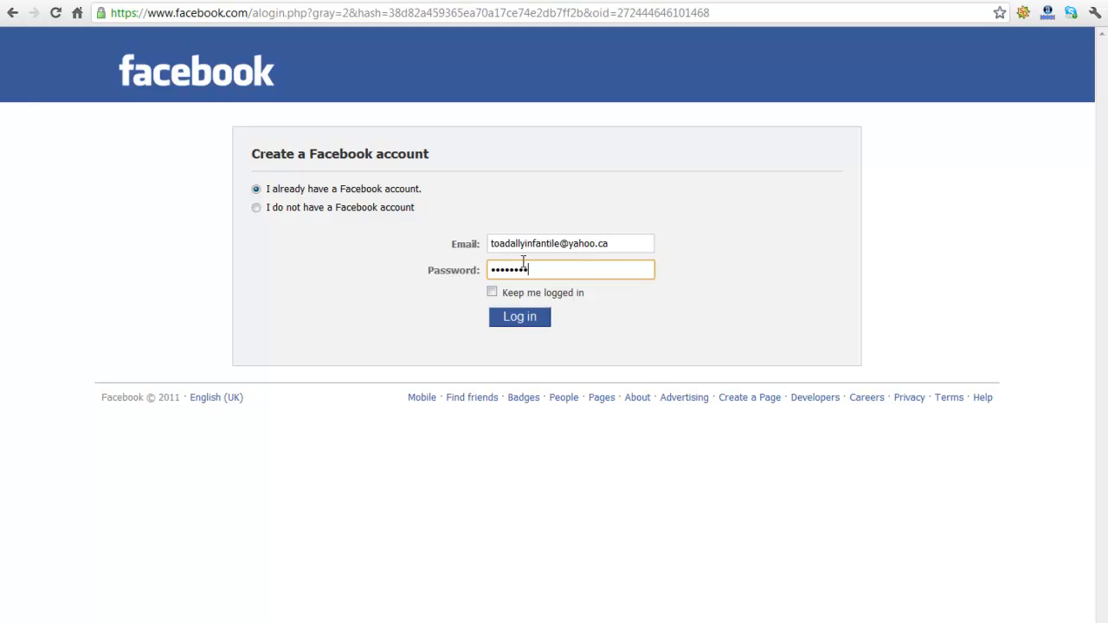
left_click(491, 293)
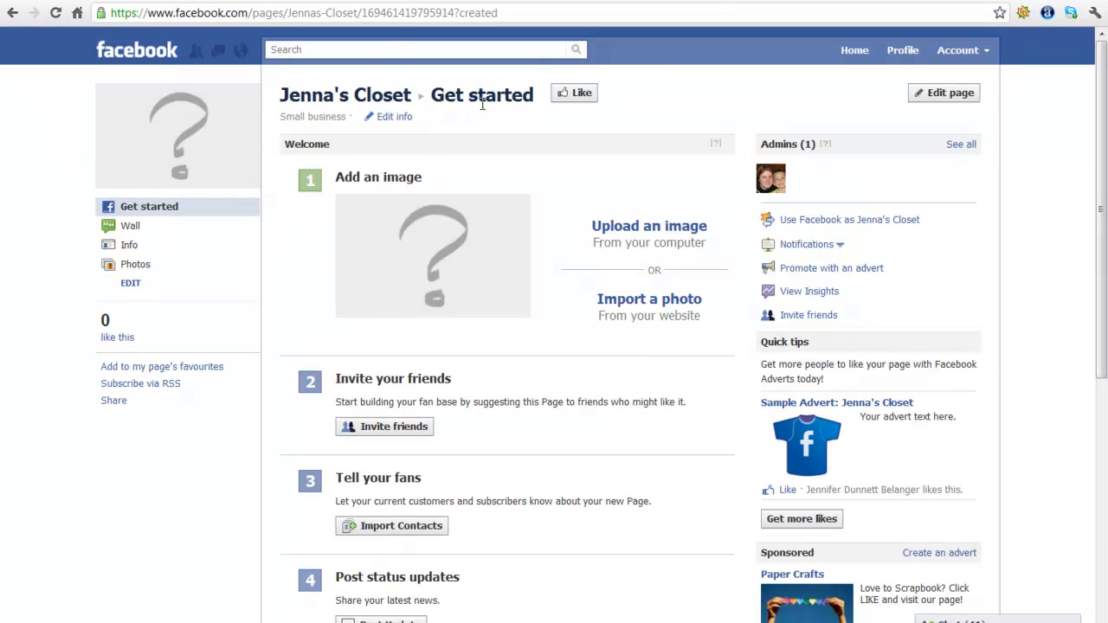
Like the page and upload the 'mom of month' picture from Pictures as its profile photo.
left_click(575, 93)
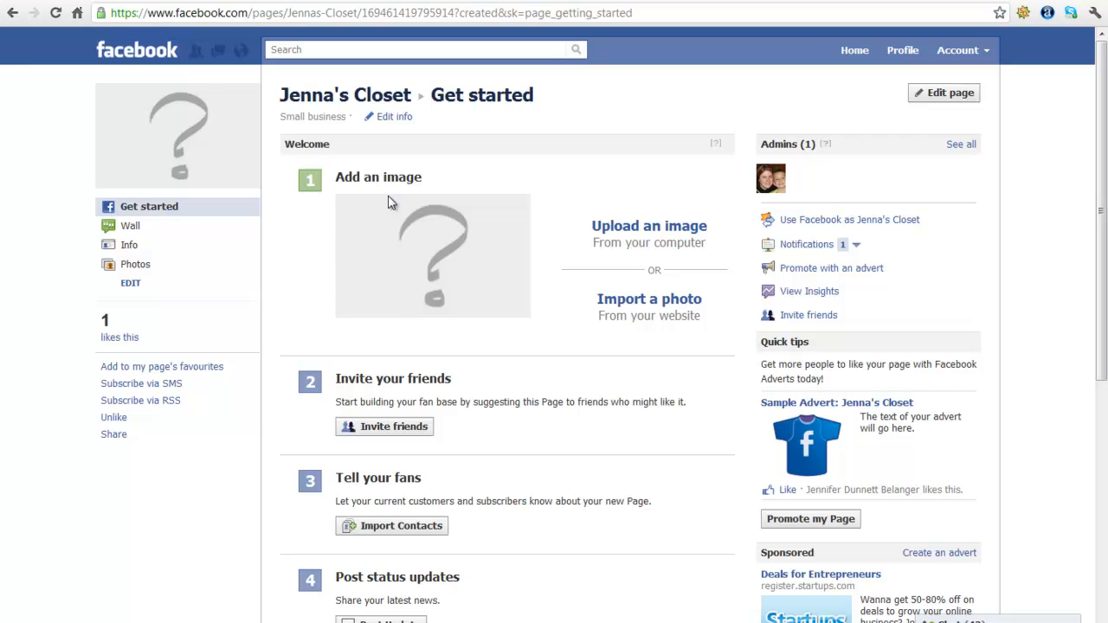
left_click(639, 229)
left_click(424, 220)
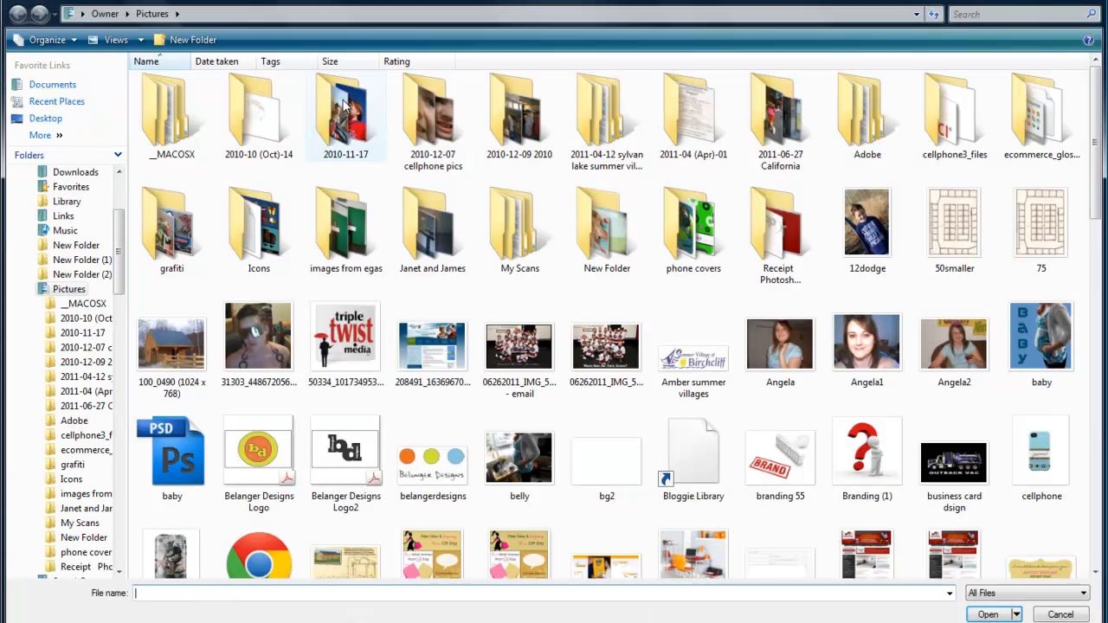
left_click_drag(1100, 192, 1061, 458)
double_click(511, 215)
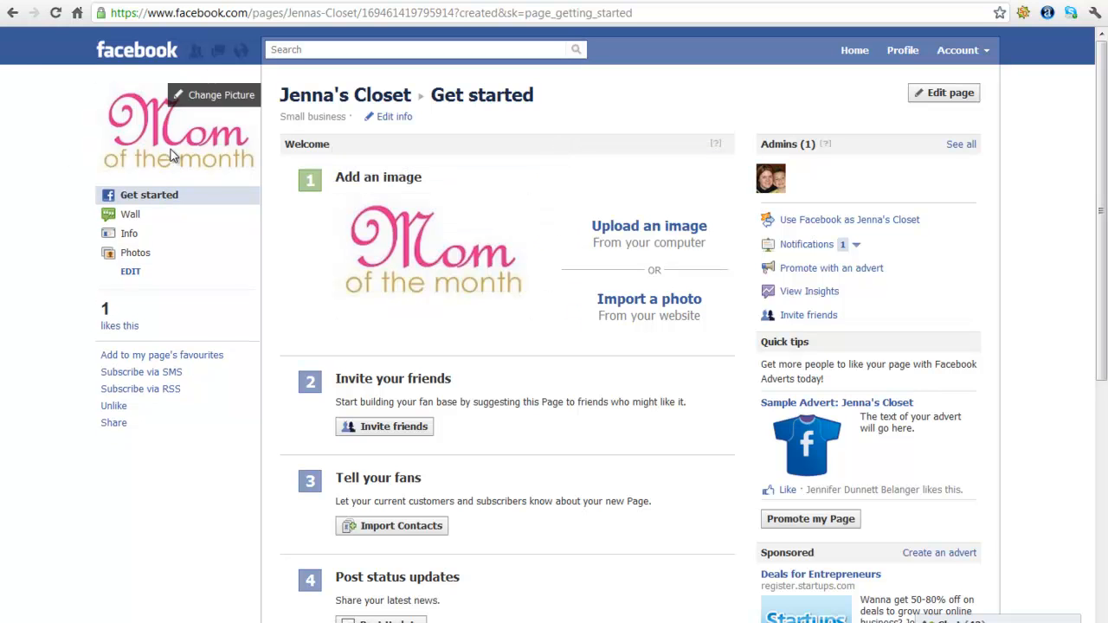
scroll(518, 311, "down", 3)
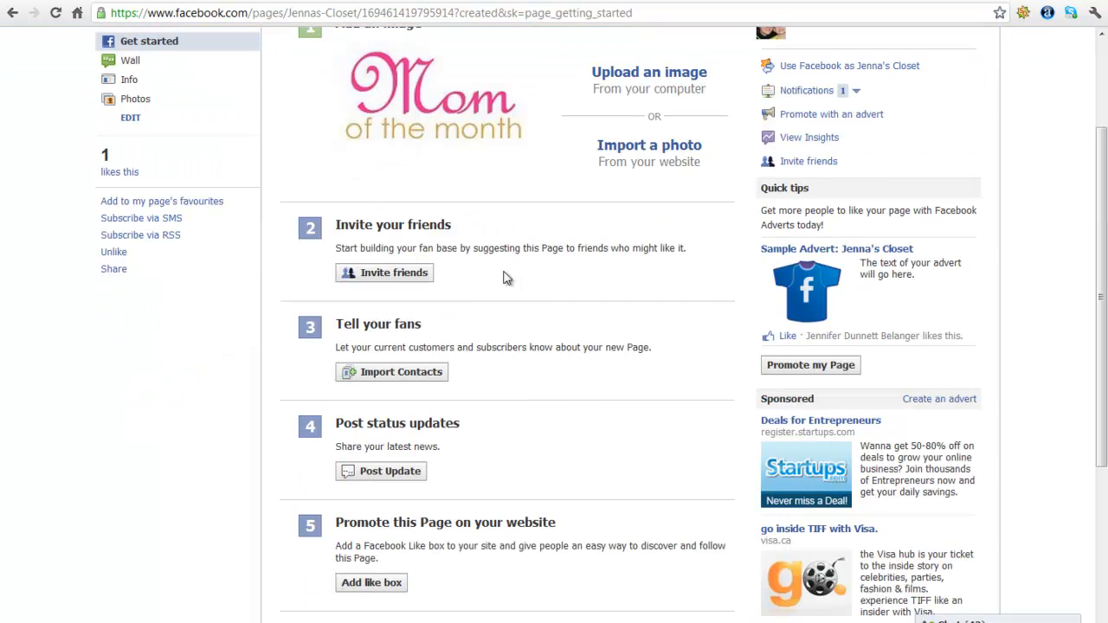
Open the Suggest to friends dialog and tick six friends.
left_click(379, 276)
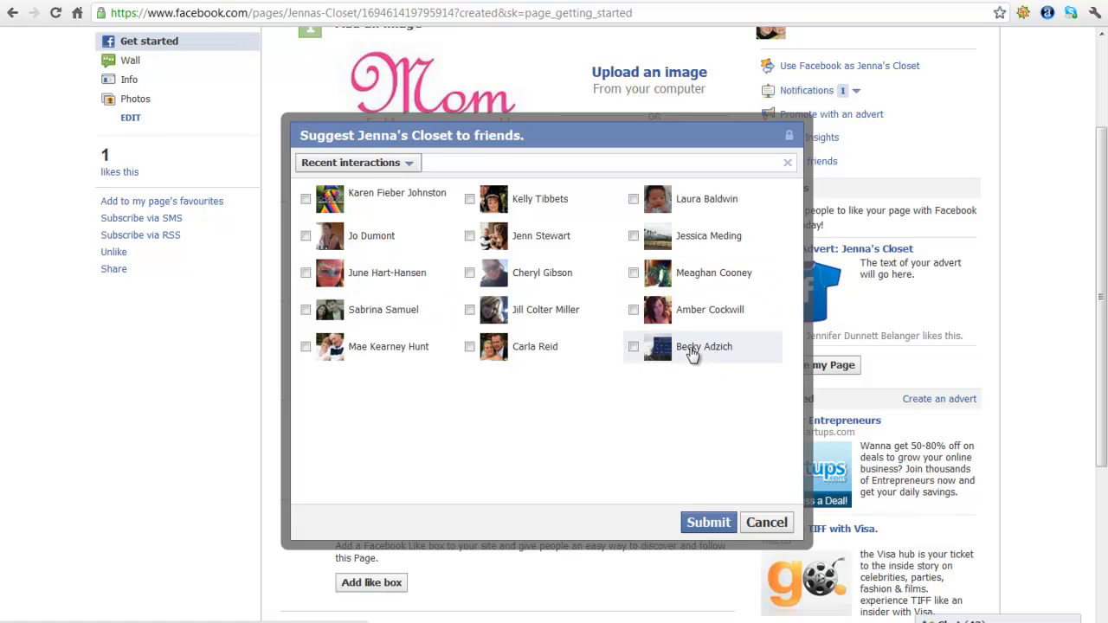
left_click(305, 310)
left_click(305, 282)
left_click(307, 242)
left_click(475, 257)
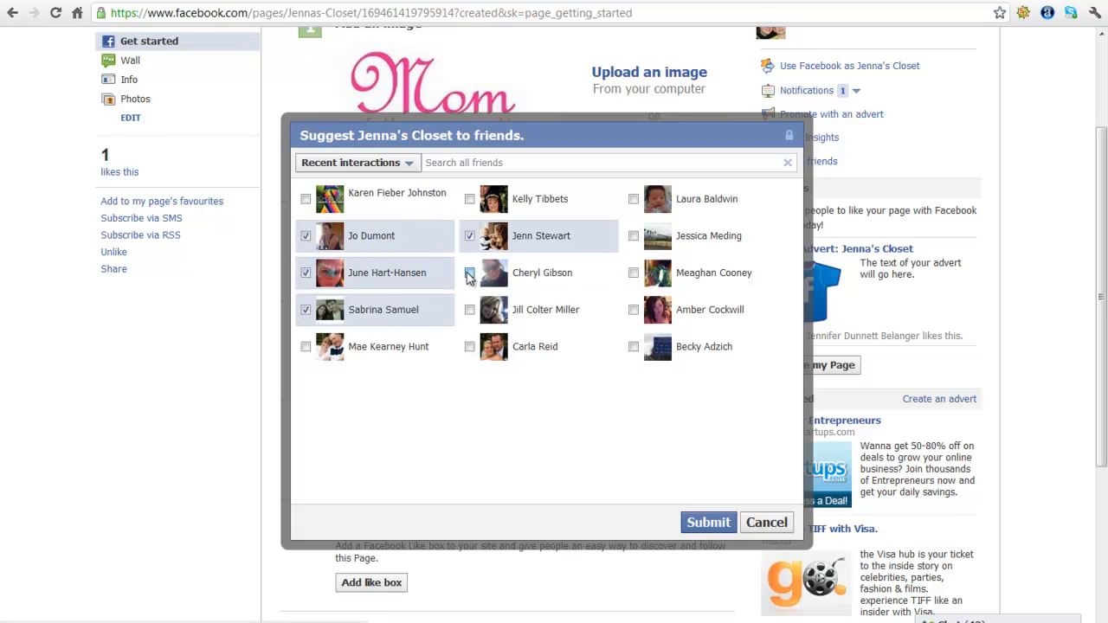
left_click(470, 275)
left_click(469, 311)
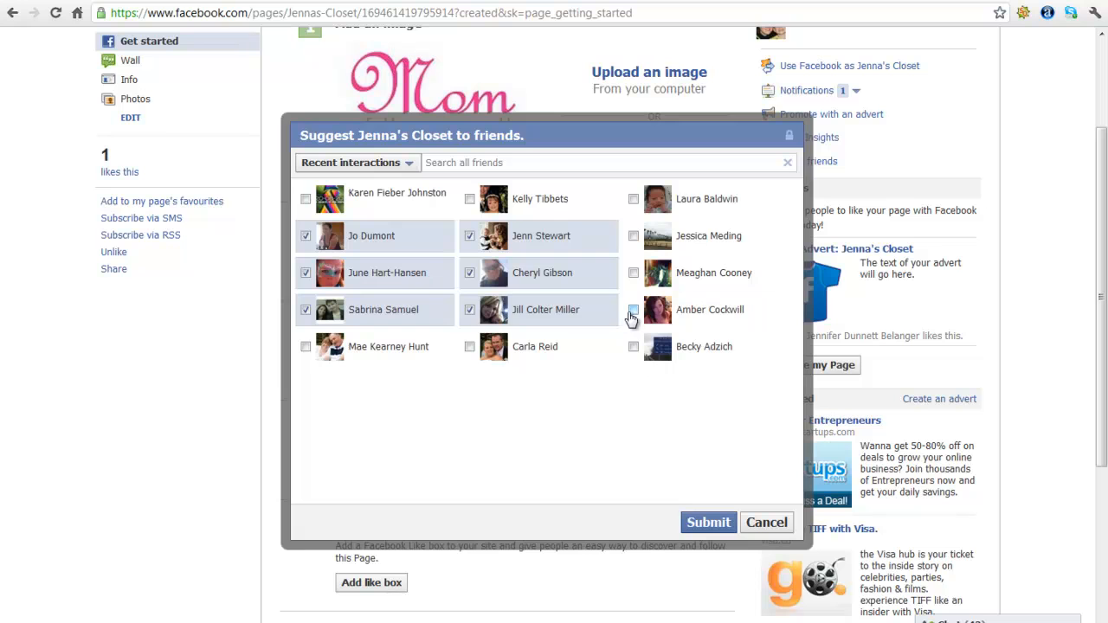
Untick all six friends, check the Recent interactions filter, and cancel without suggesting.
left_click(469, 311)
left_click(469, 275)
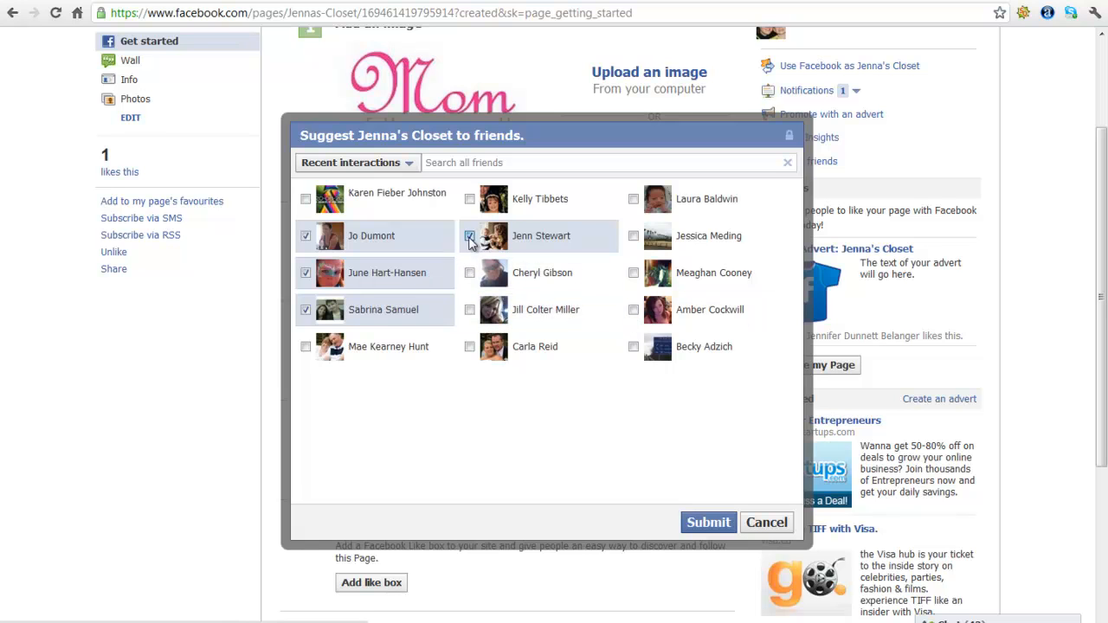
left_click(471, 237)
left_click(307, 239)
left_click(306, 274)
left_click(306, 310)
scroll(450, 317, "up", 2)
scroll(411, 320, "down", 2)
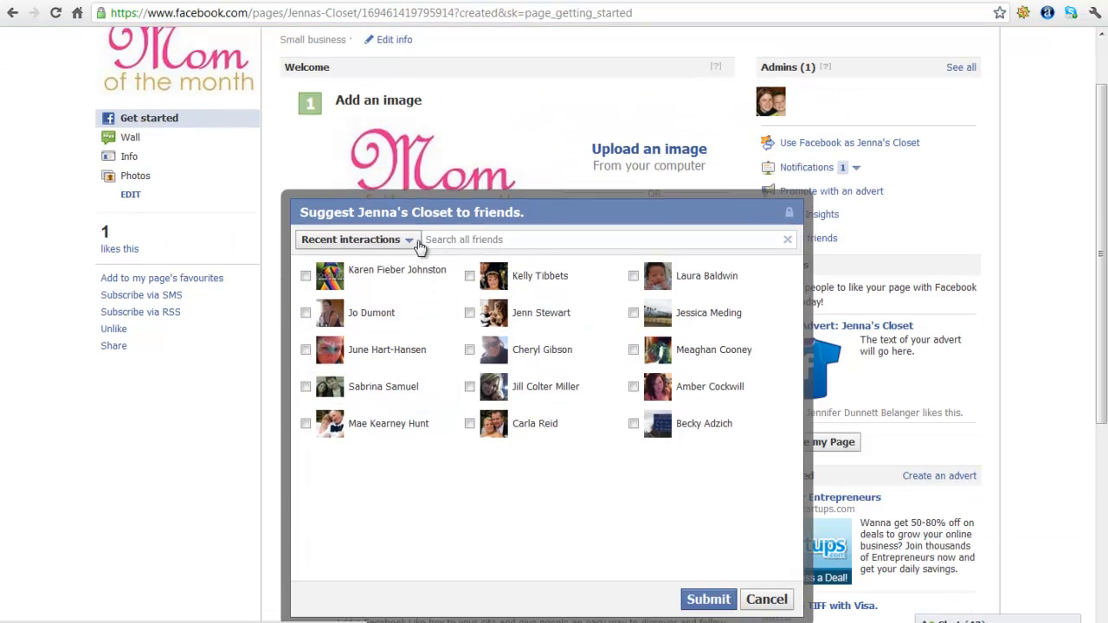
left_click(417, 246)
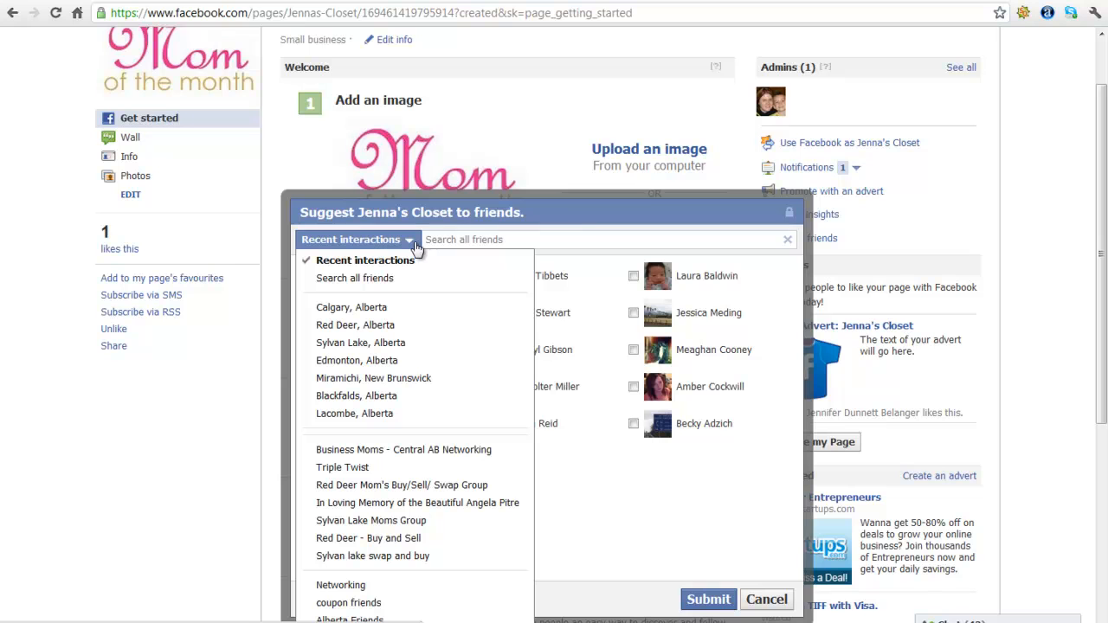
left_click(417, 246)
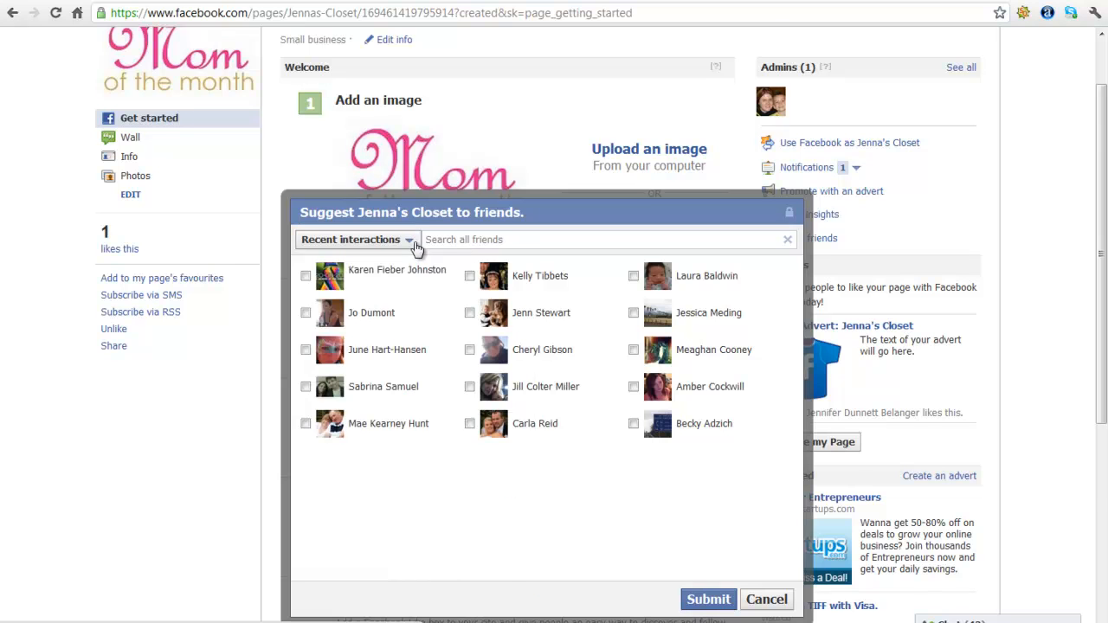
scroll(572, 433, "down", 2)
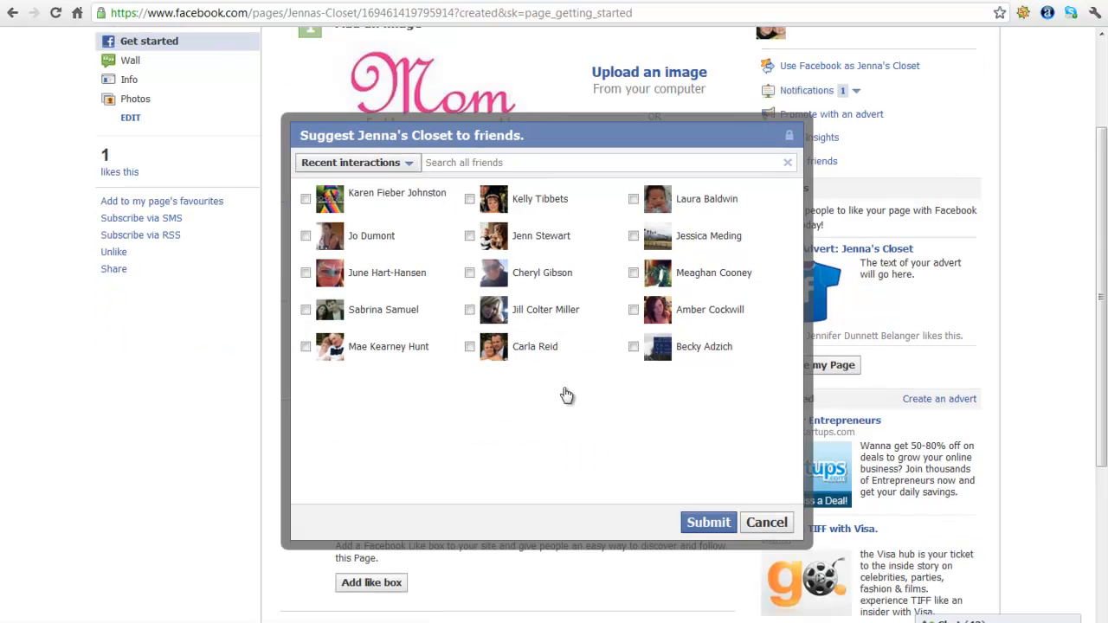
left_click(767, 524)
scroll(435, 199, "down", 2)
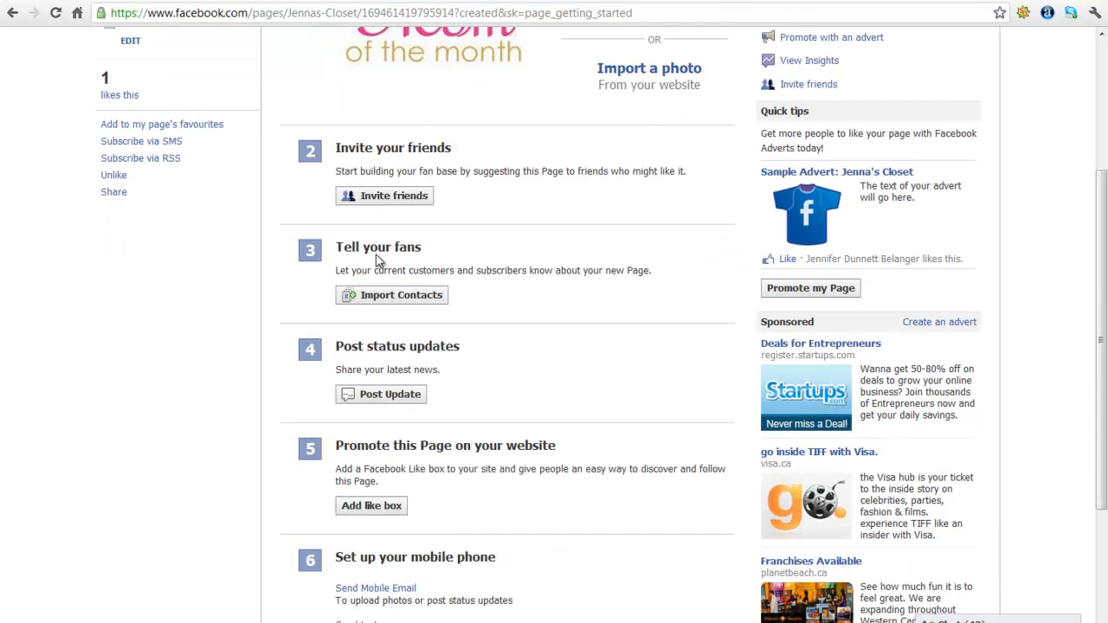
Cancel the Import Contacts dialog, then go to the Wall via Post Update.
left_click(420, 302)
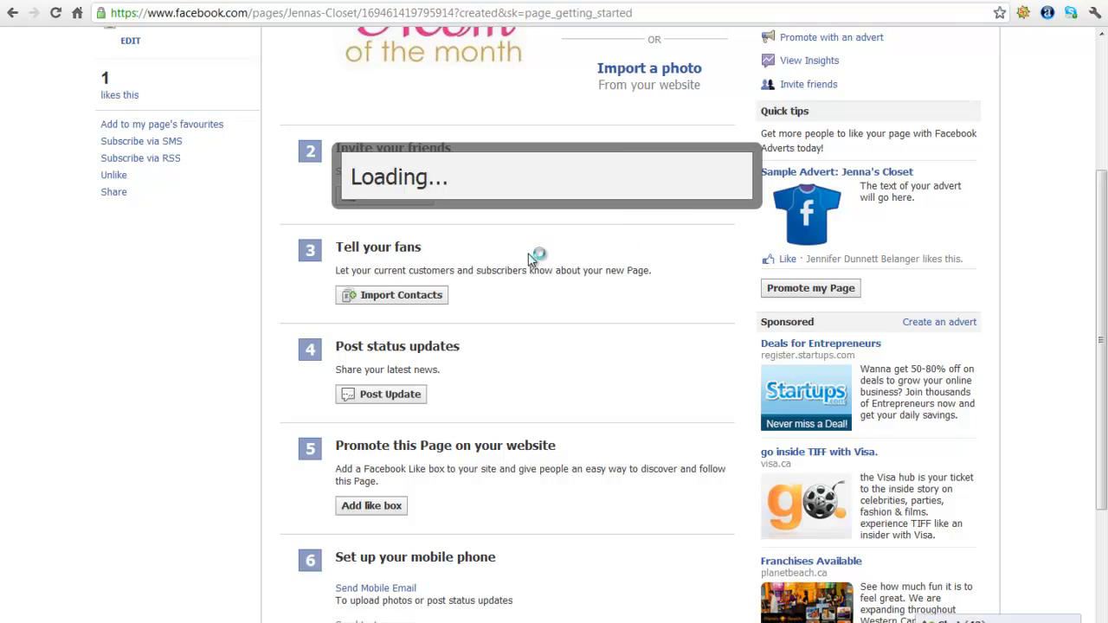
scroll(515, 261, "down", 1)
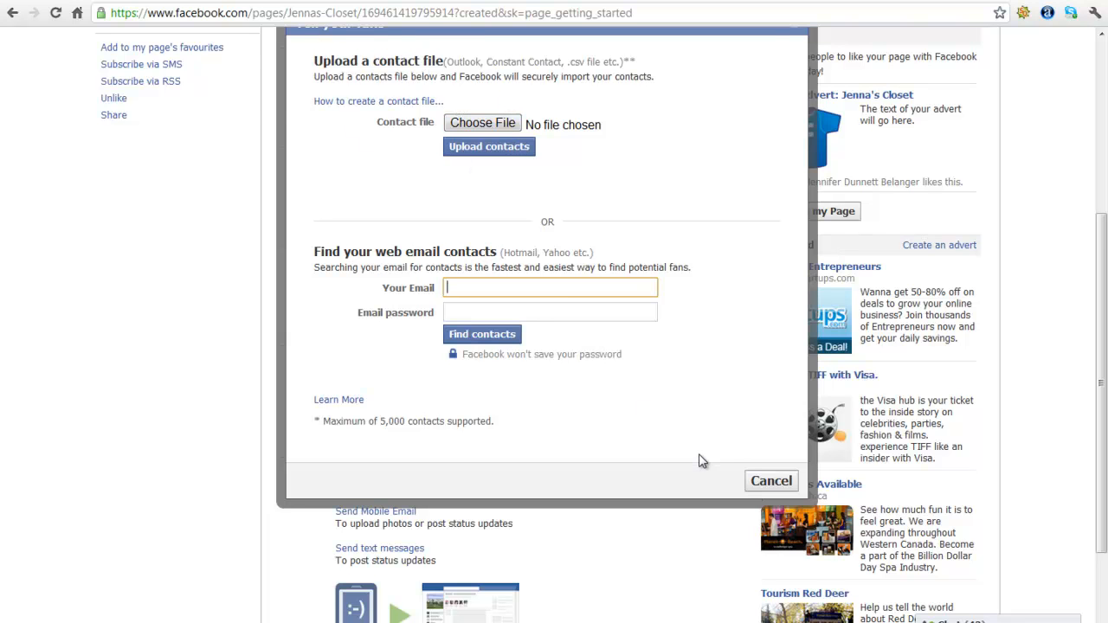
scroll(702, 461, "up", 2)
left_click(769, 560)
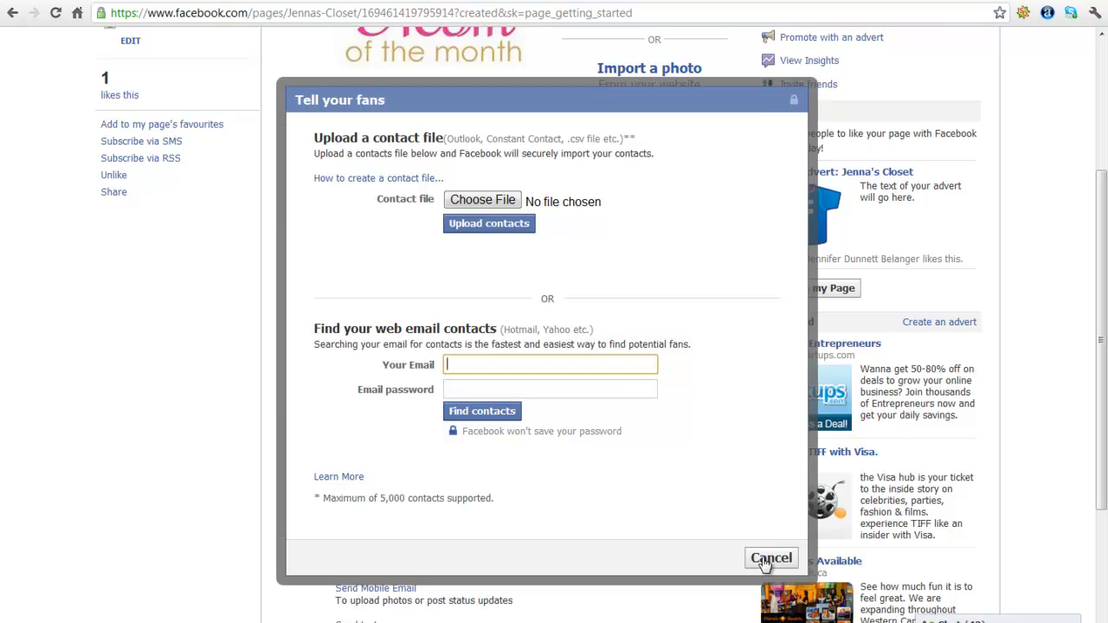
scroll(527, 392, "down", 2)
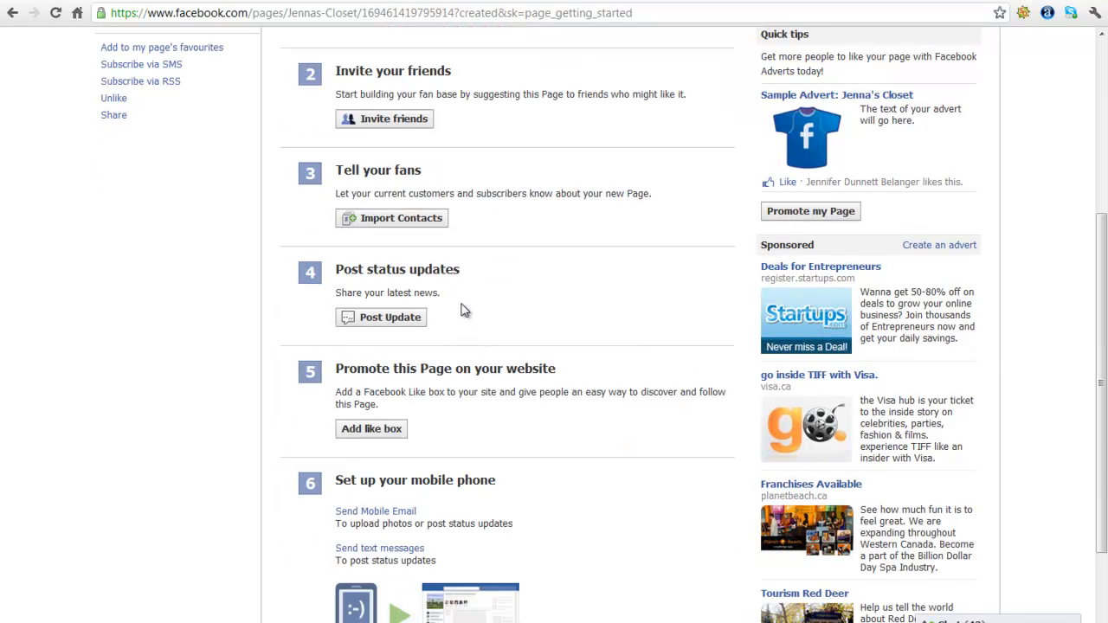
left_click(395, 319)
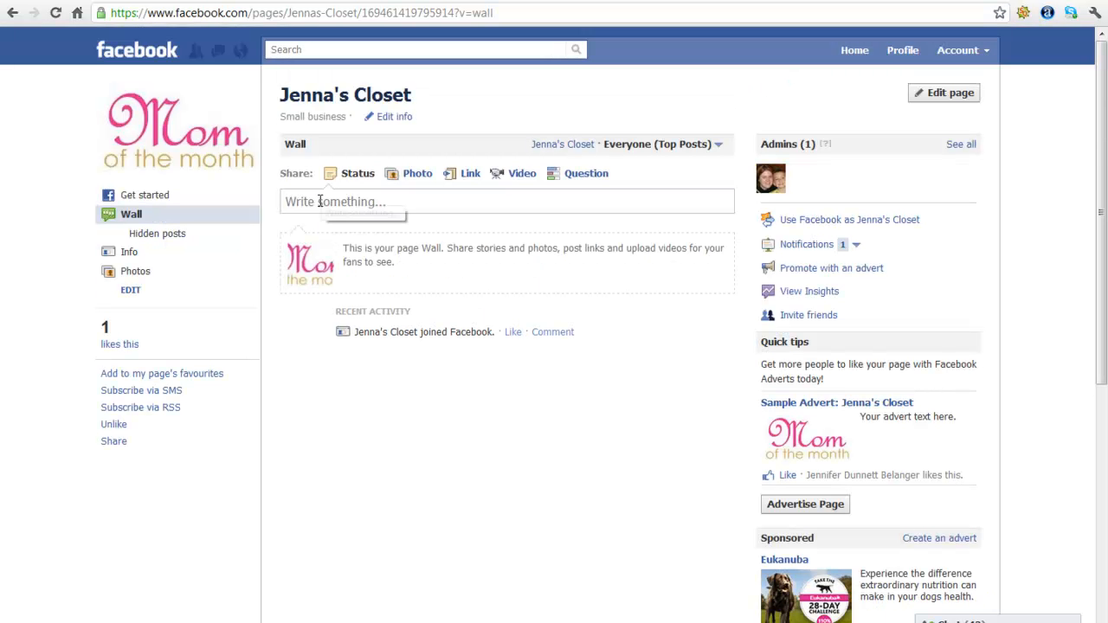
Write 'Welcome to Jenna's Closet, I am excited to share my new company with you!' as a status.
left_click(319, 202)
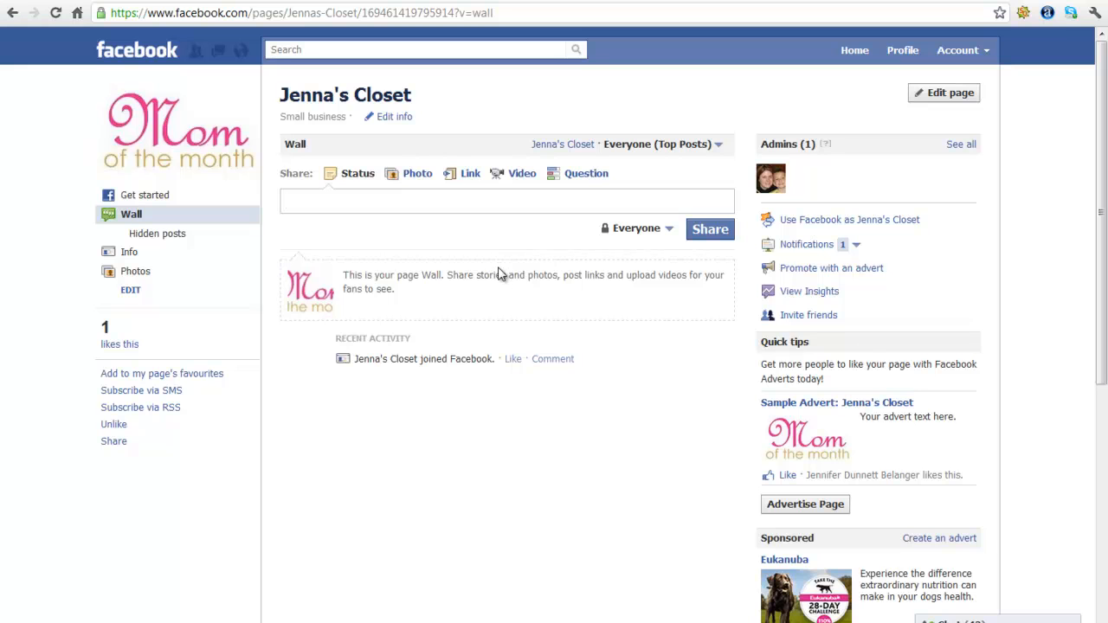
type("W")
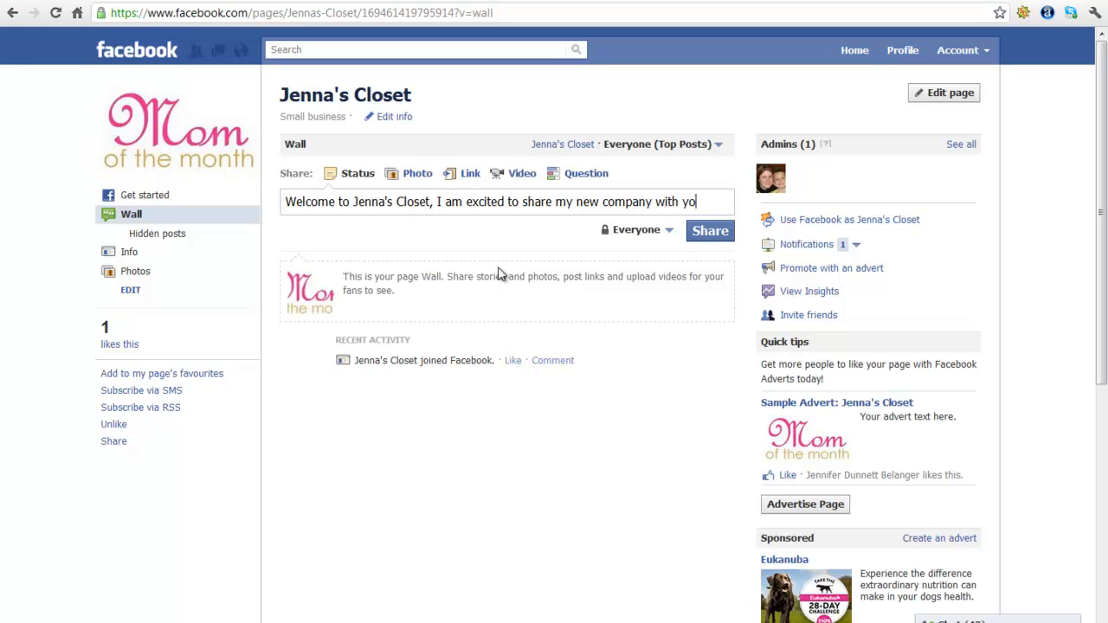
type("u!")
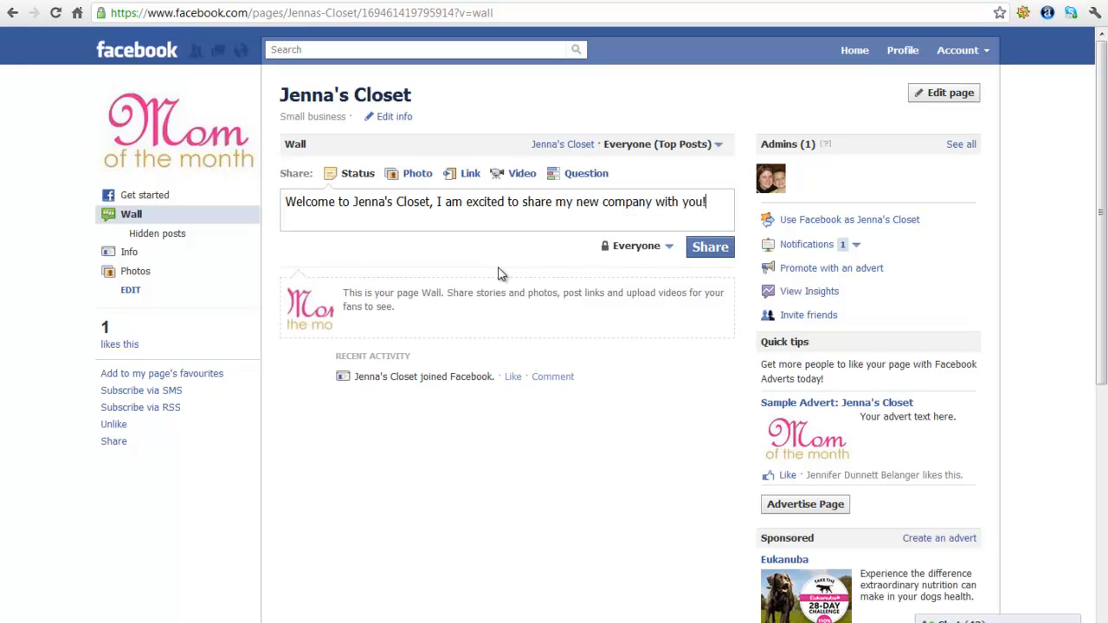
left_click(672, 250)
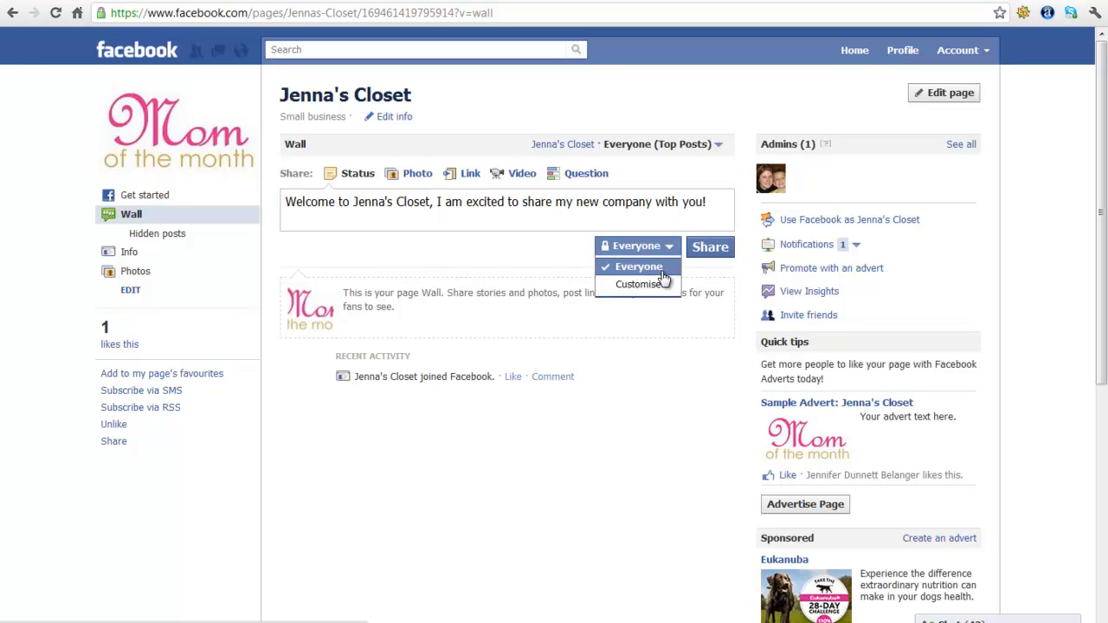
Set a Custom audience located in Red Deer, AB, Canada.
left_click(655, 286)
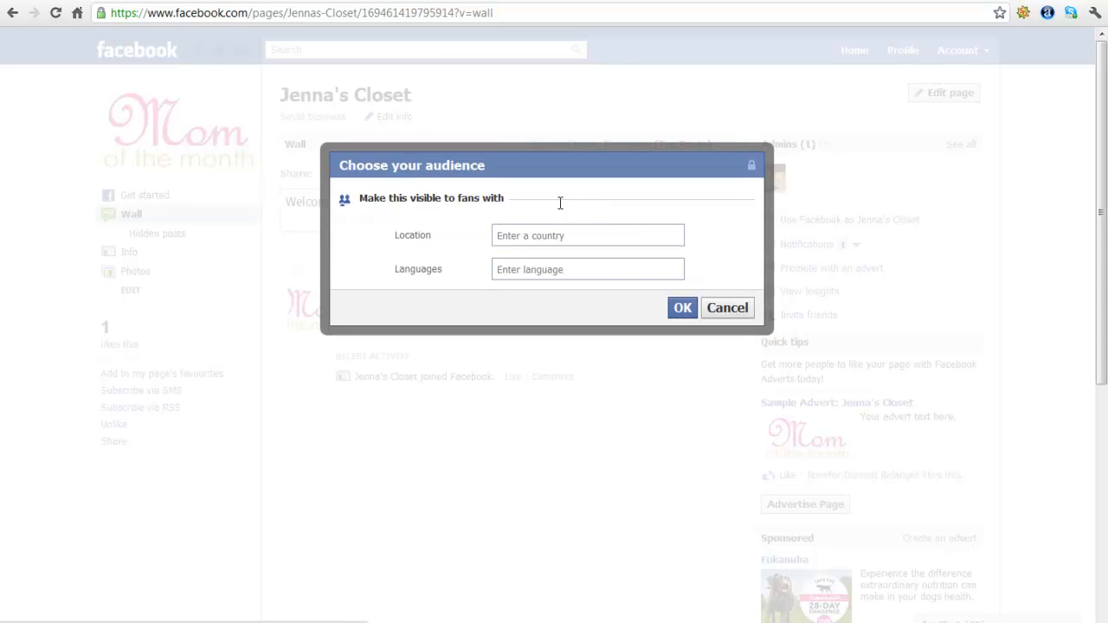
left_click(517, 240)
type("C")
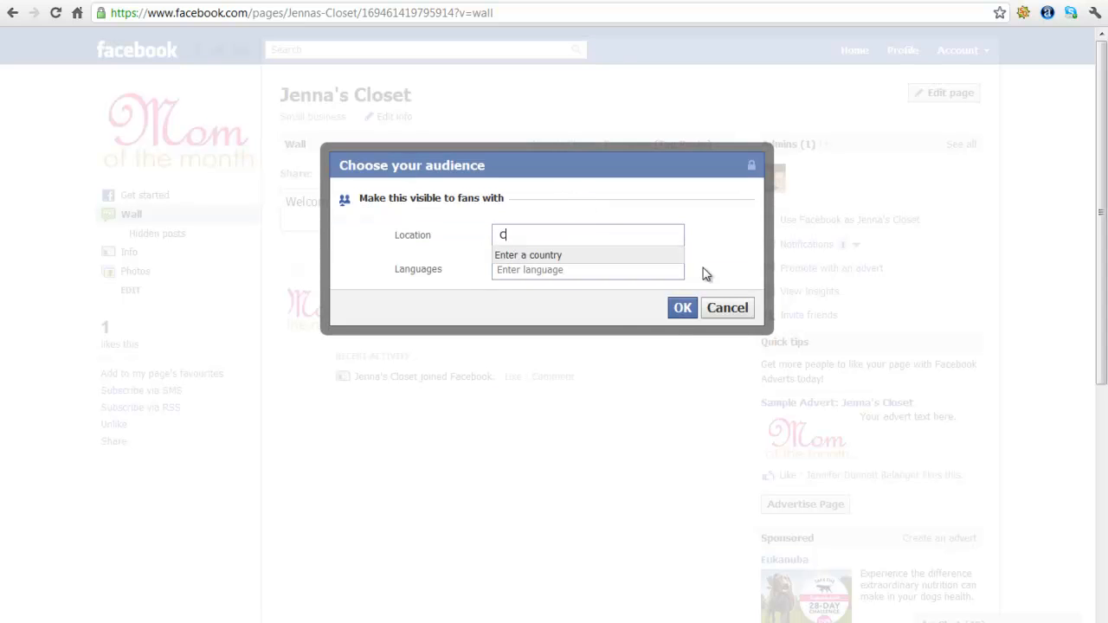
type("anada")
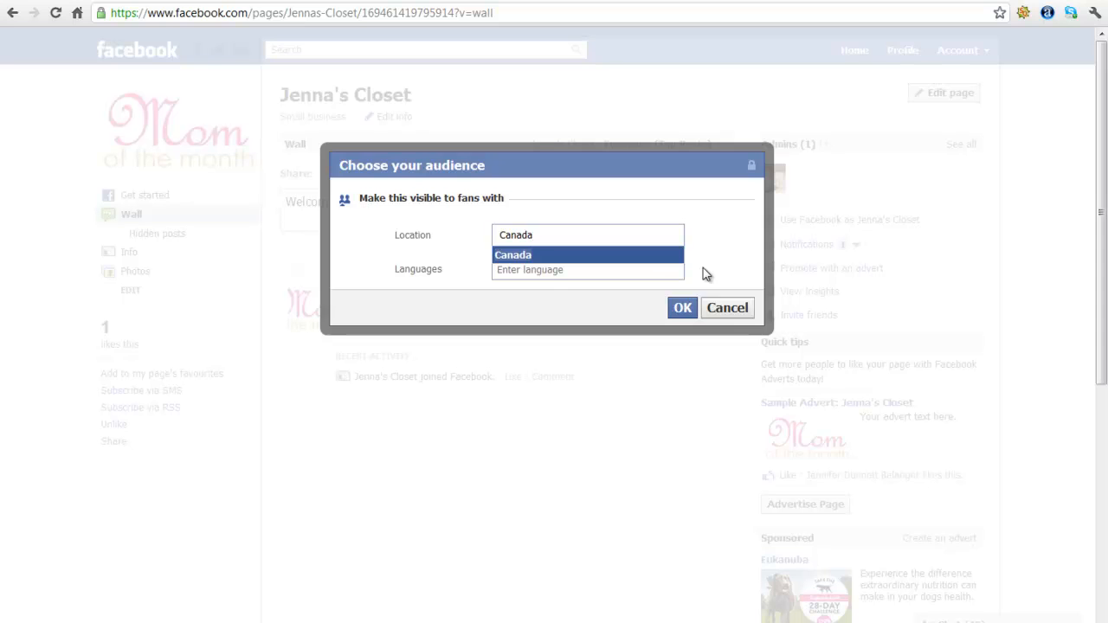
key("Return")
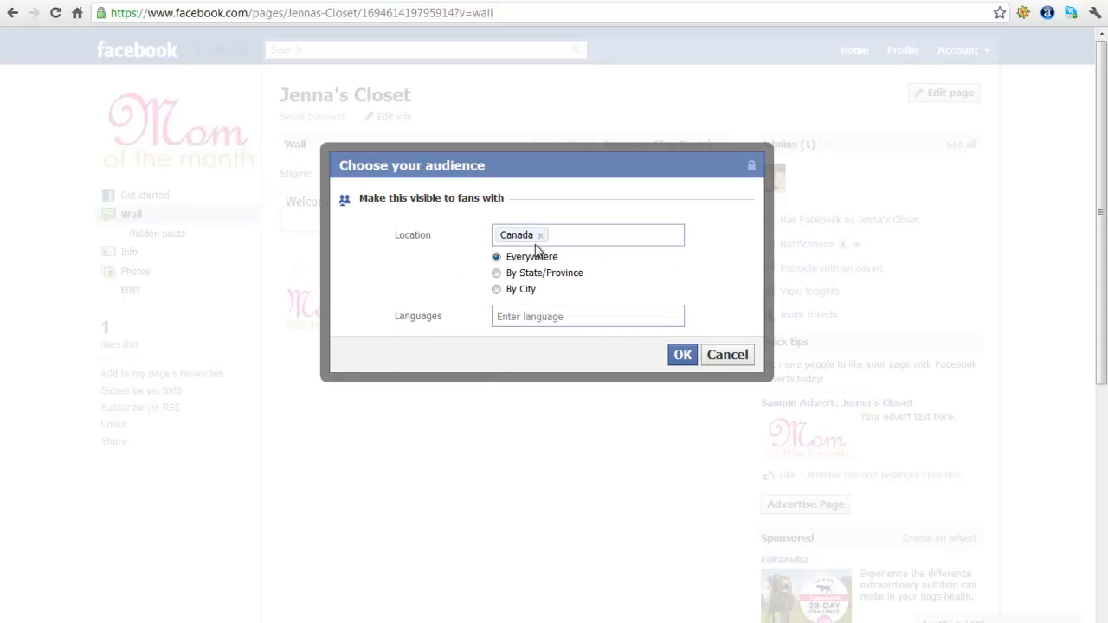
left_click(497, 290)
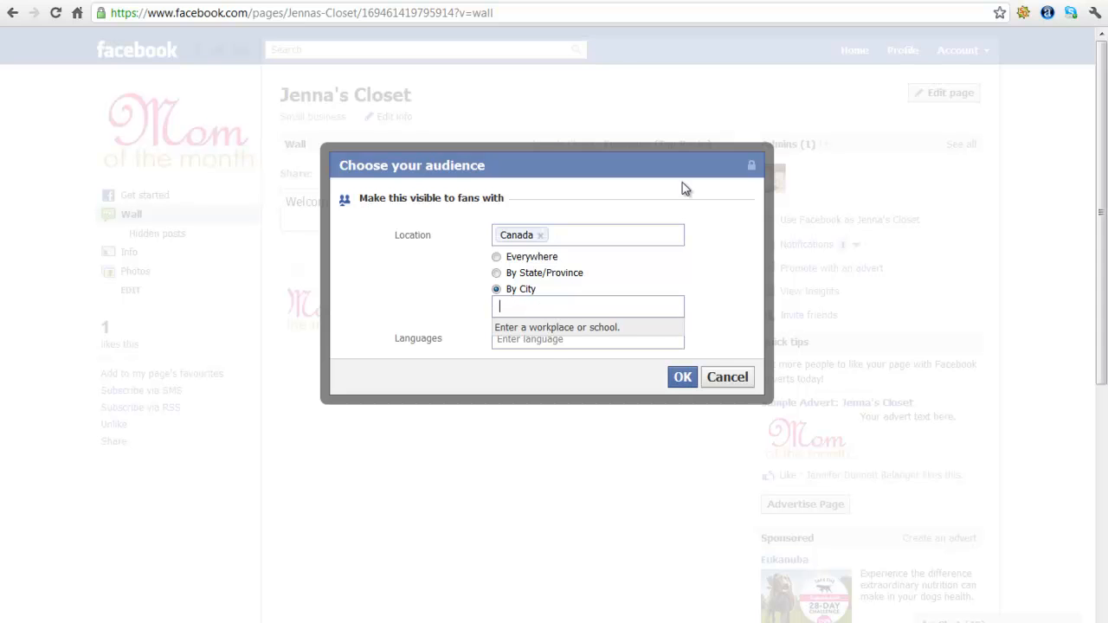
type("RedDee")
key("BackSpace")
key("BackSpace")
key("BackSpace")
type("D")
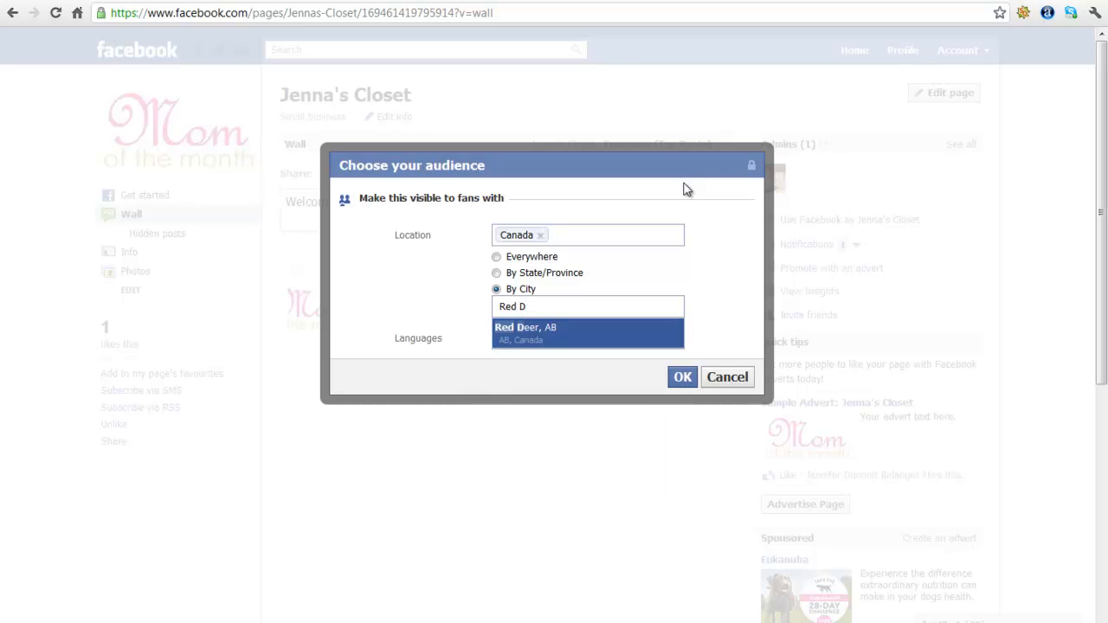
left_click(536, 336)
Add English (US) as the audience language and confirm the custom settings.
left_click(527, 337)
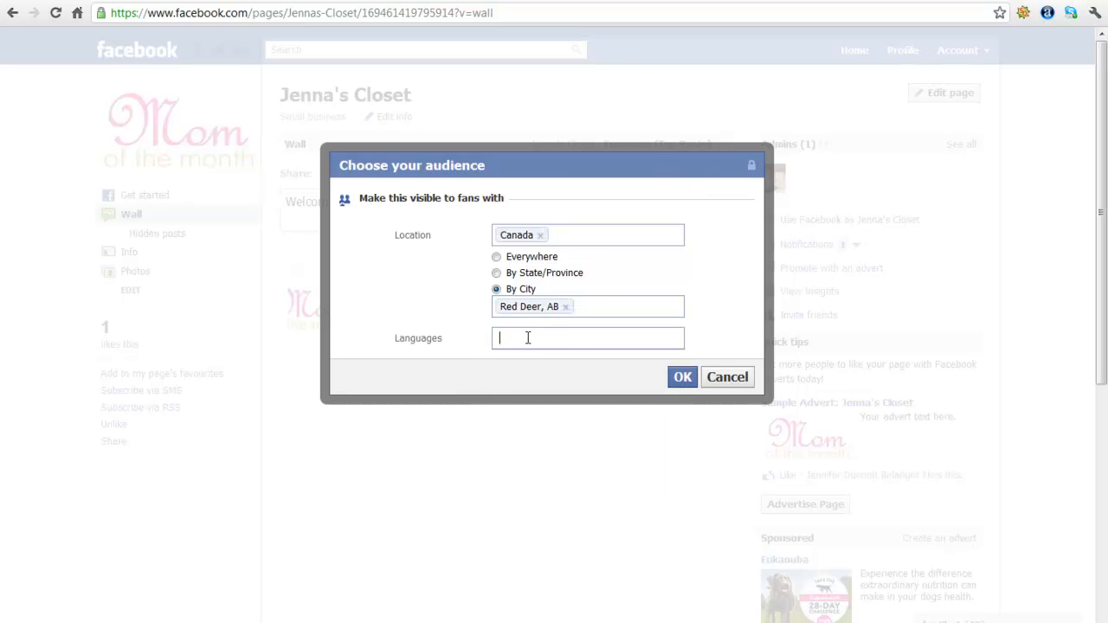
type("En")
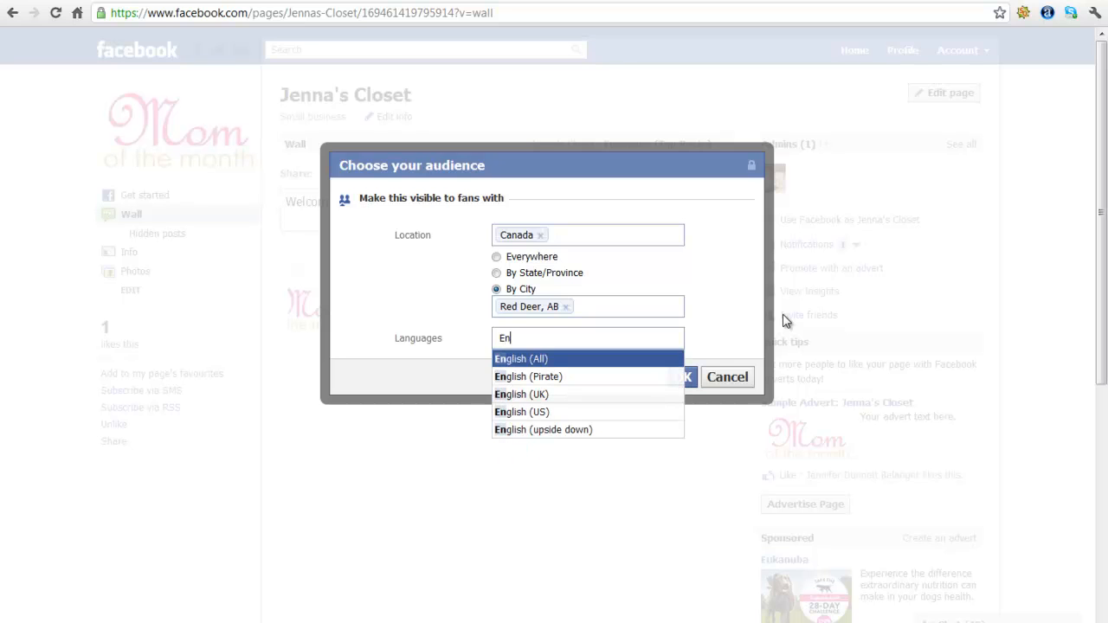
type("glish")
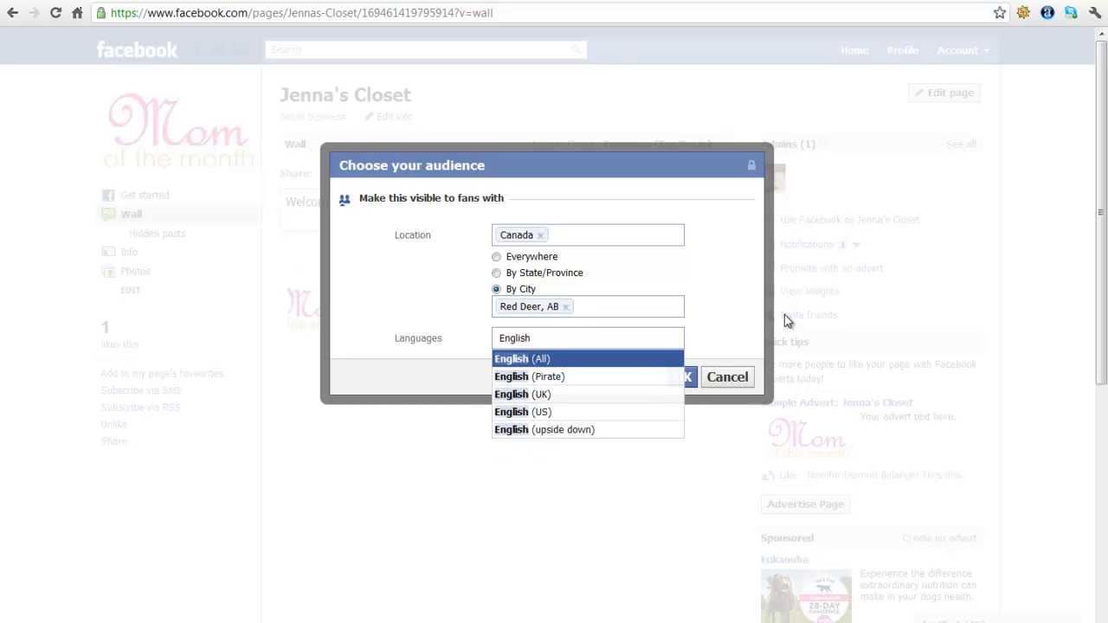
left_click(564, 413)
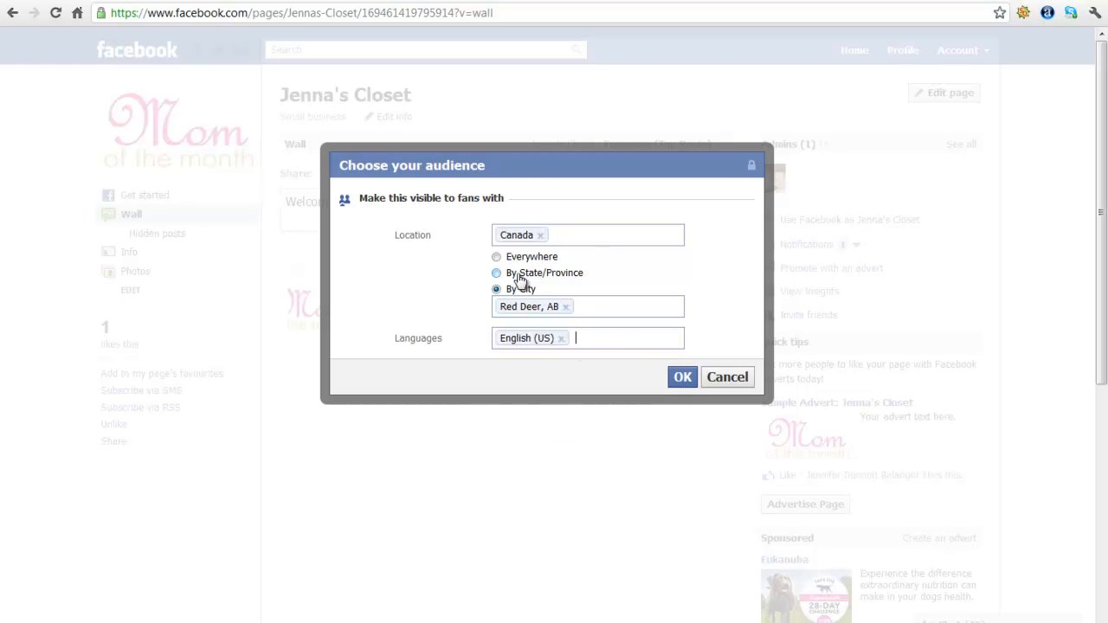
left_click(684, 381)
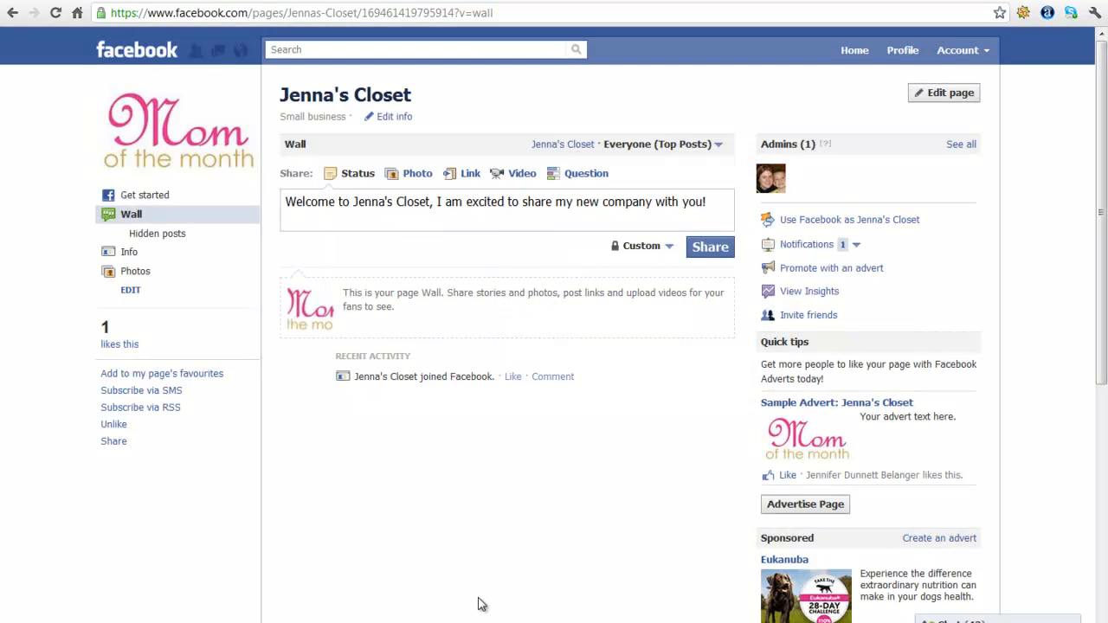
Share the welcome post, reload the Wall, and return to the Get started checklist.
left_click(713, 249)
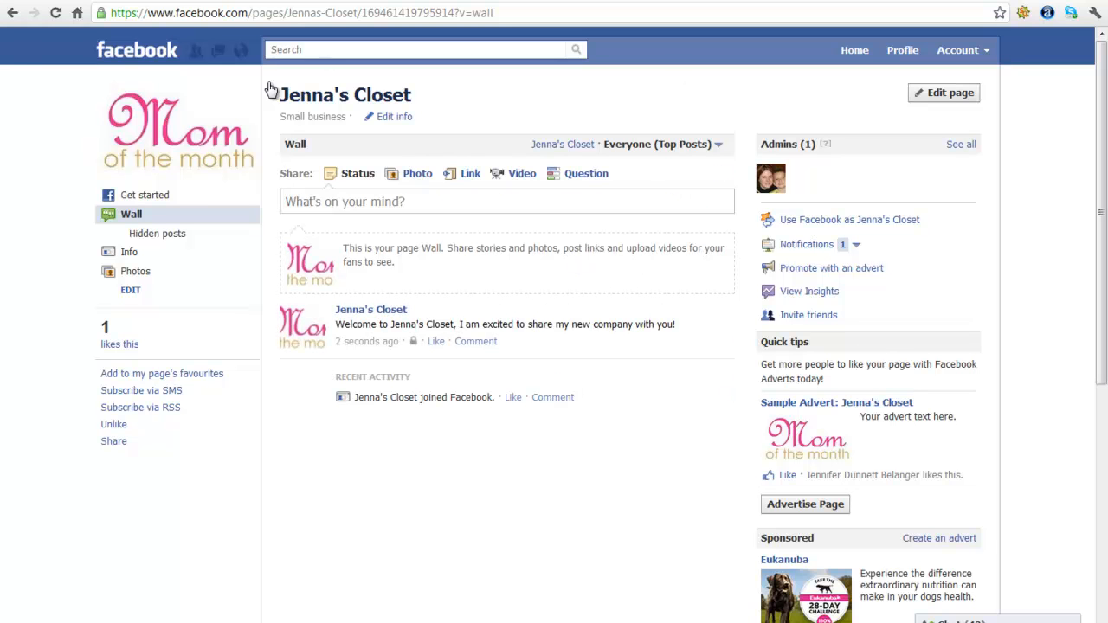
left_click(135, 216)
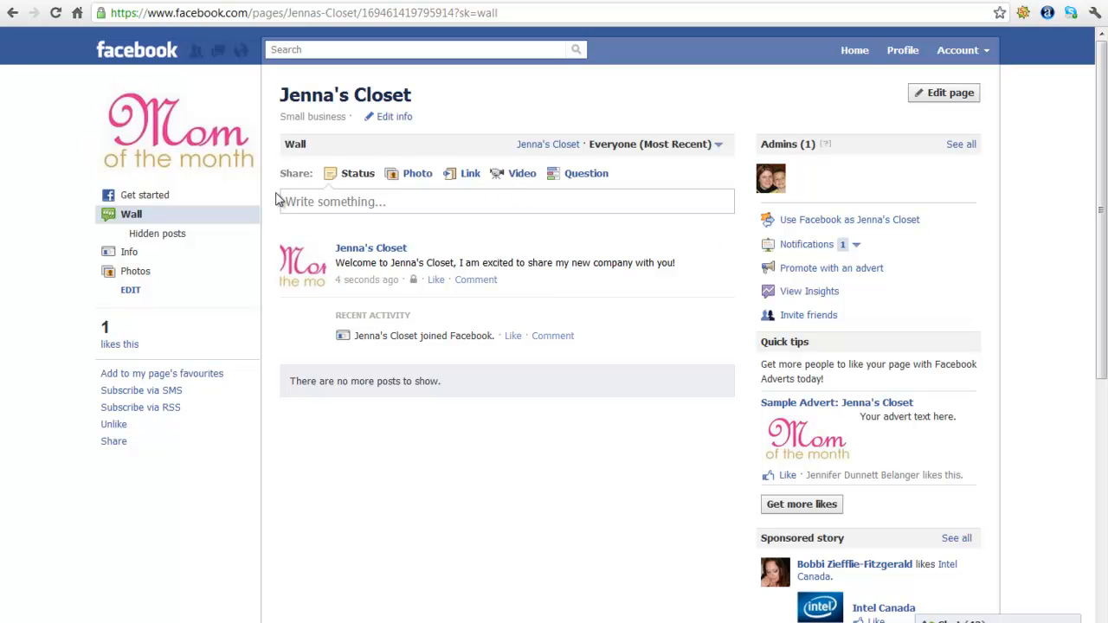
left_click(146, 197)
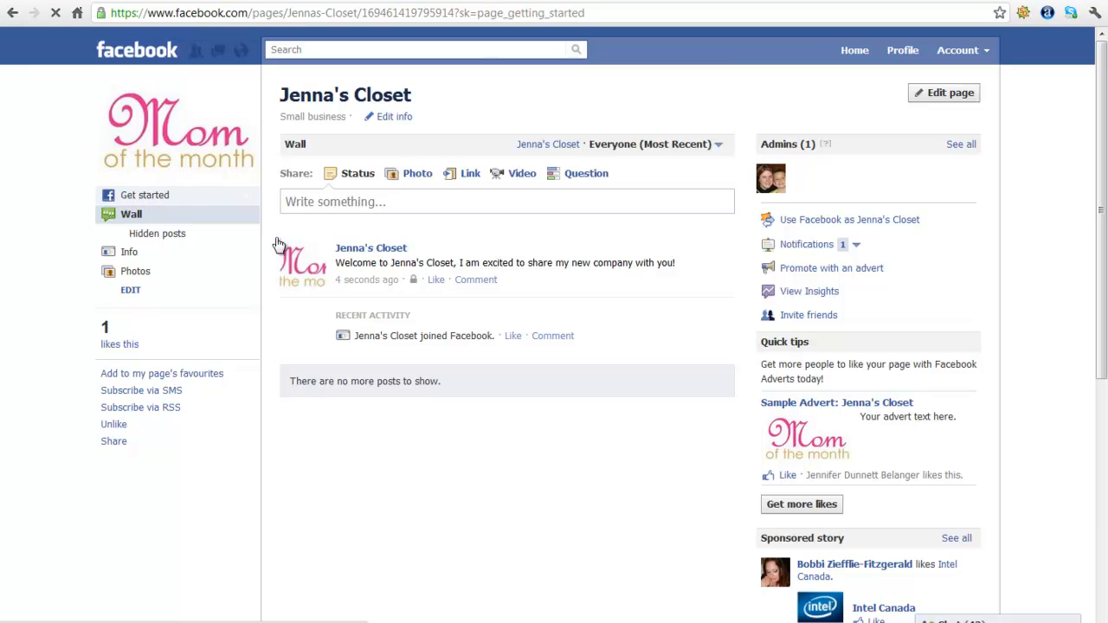
Scroll to step 3 of Get started and choose Add like box.
scroll(651, 339, "down", 1)
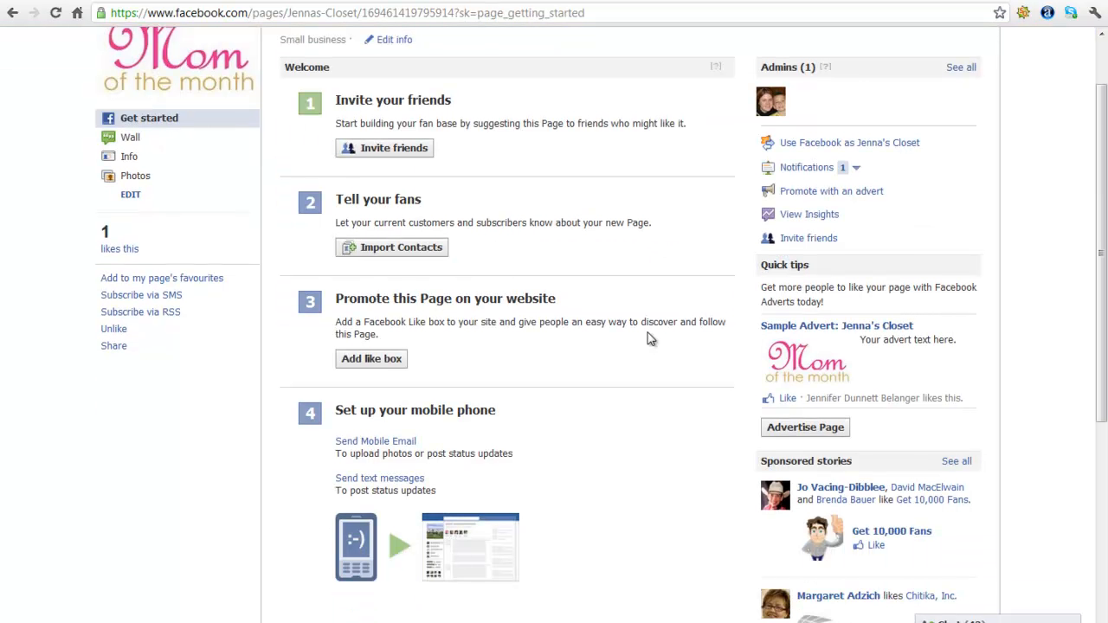
scroll(651, 340, "down", 1)
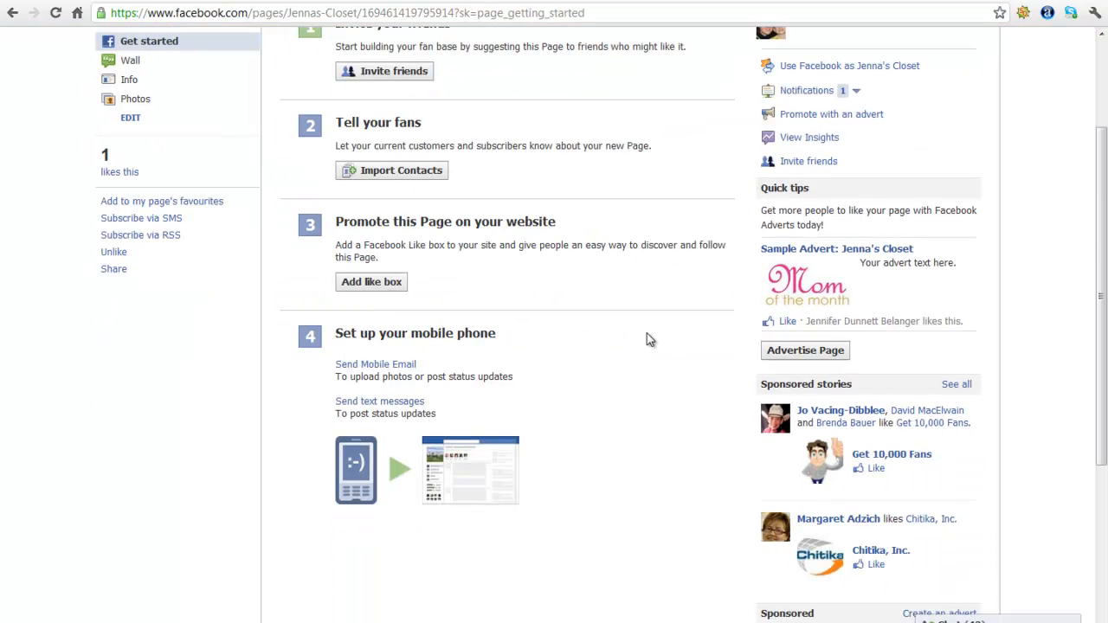
scroll(649, 338, "down", 1)
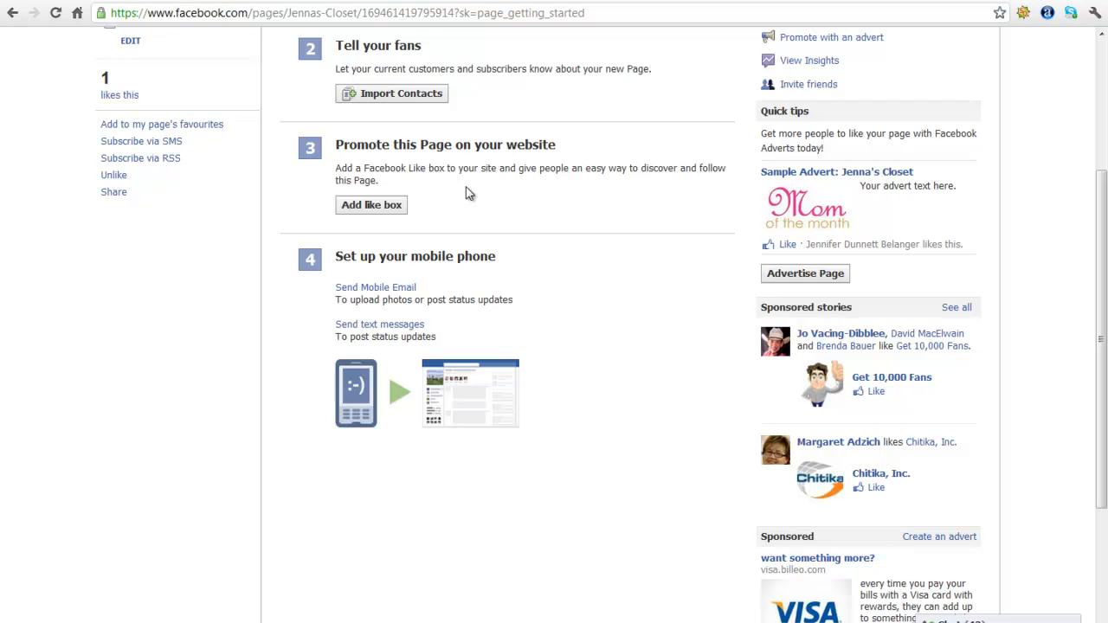
left_click(381, 207)
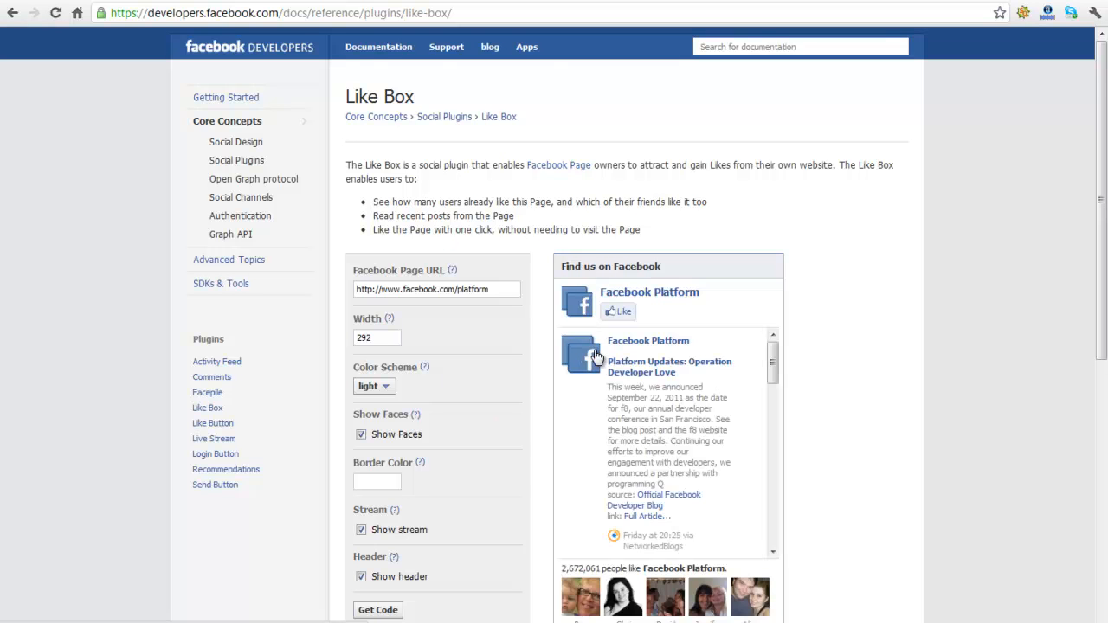
Switch the Like Box to the dark scheme, keep faces and stream shown, and hide the header.
scroll(541, 308, "down", 2)
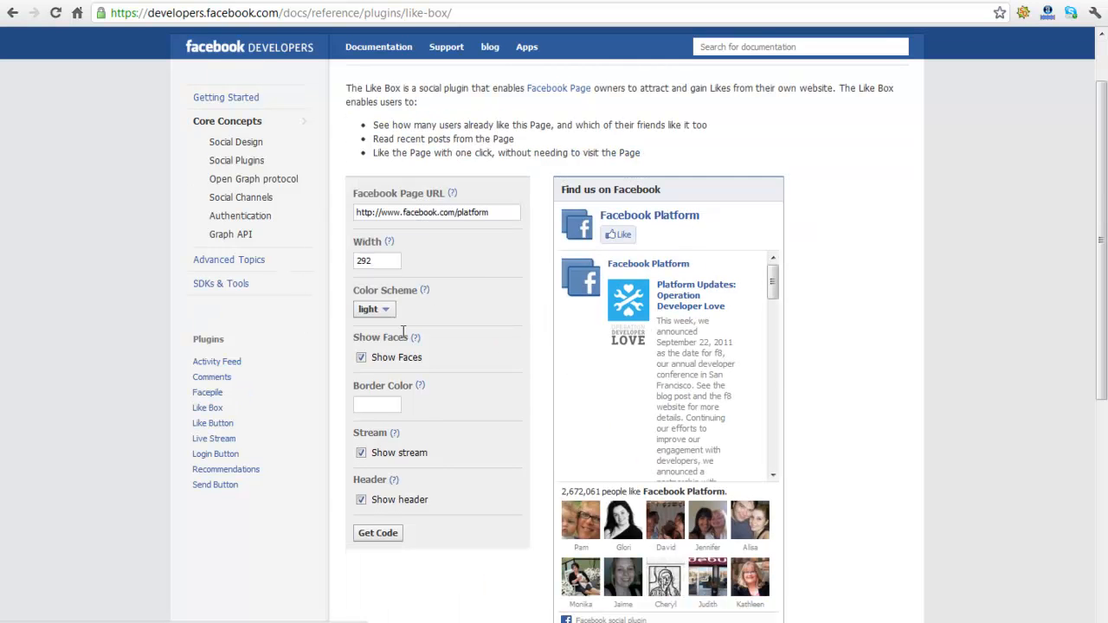
left_click(385, 311)
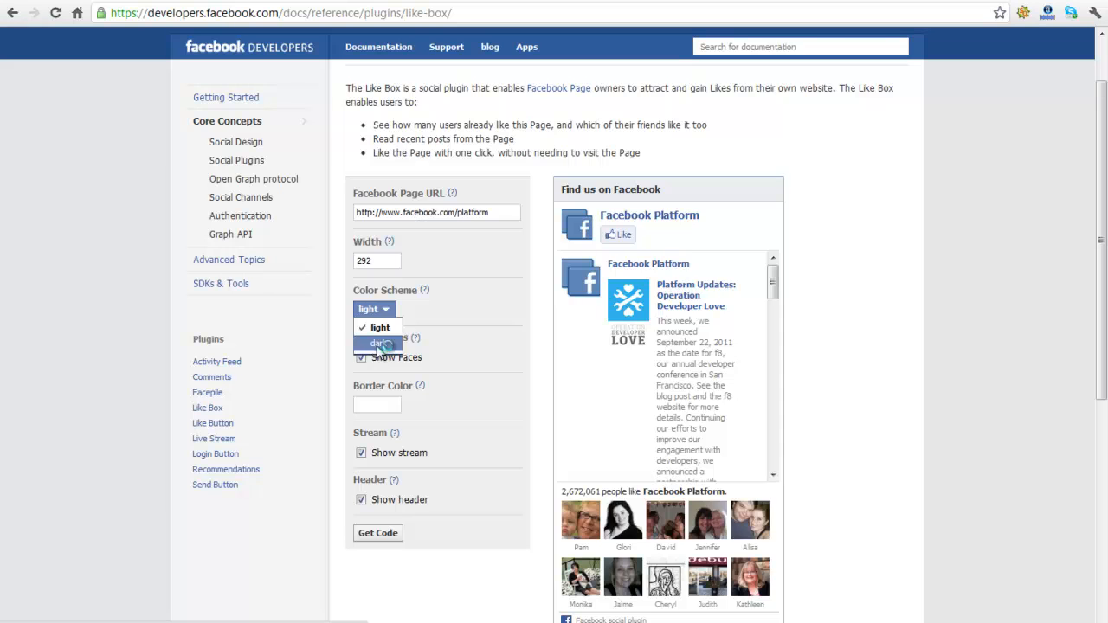
left_click(378, 347)
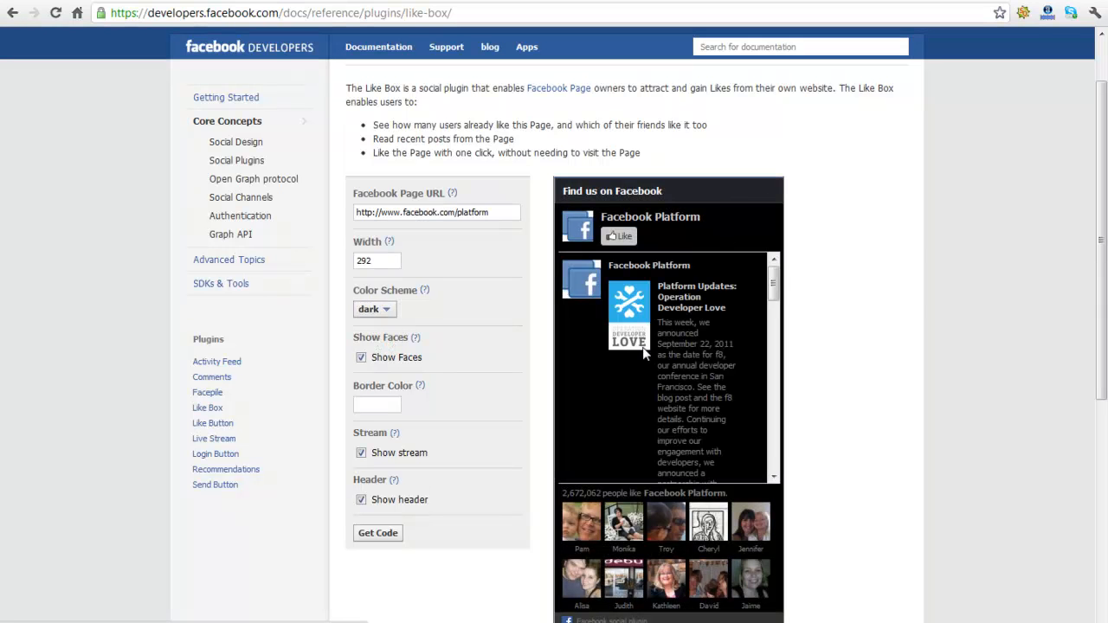
left_click(361, 357)
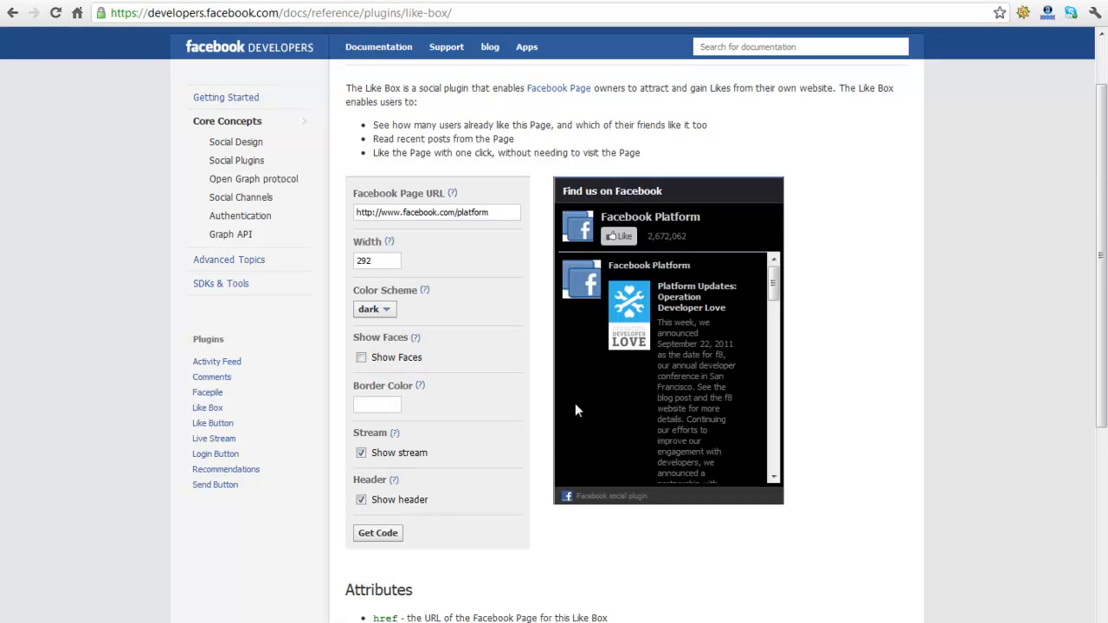
left_click(361, 358)
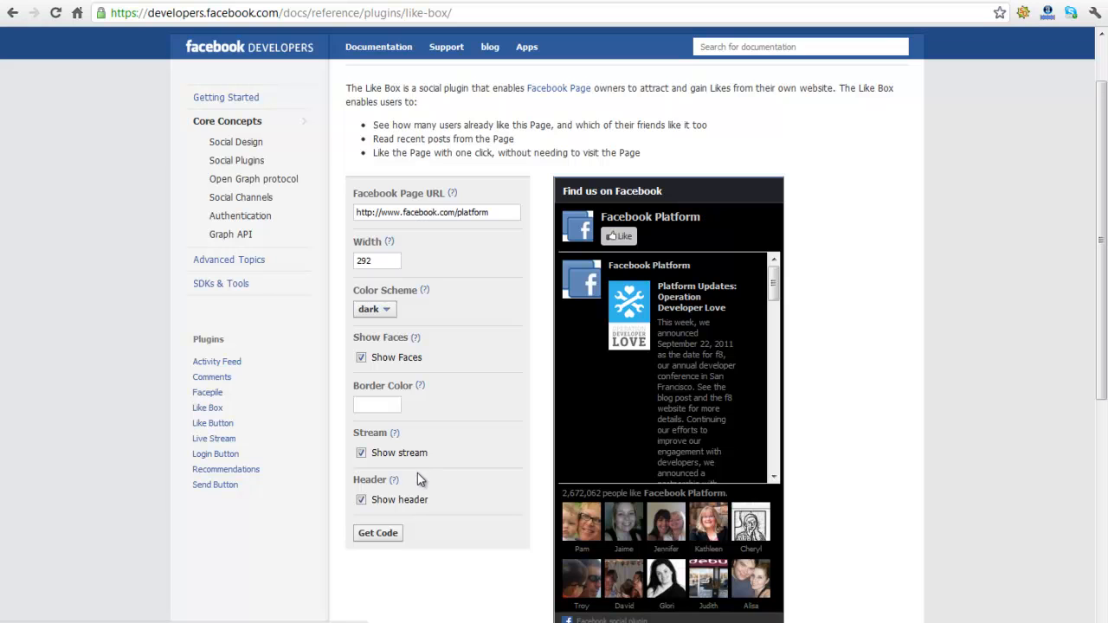
left_click(362, 455)
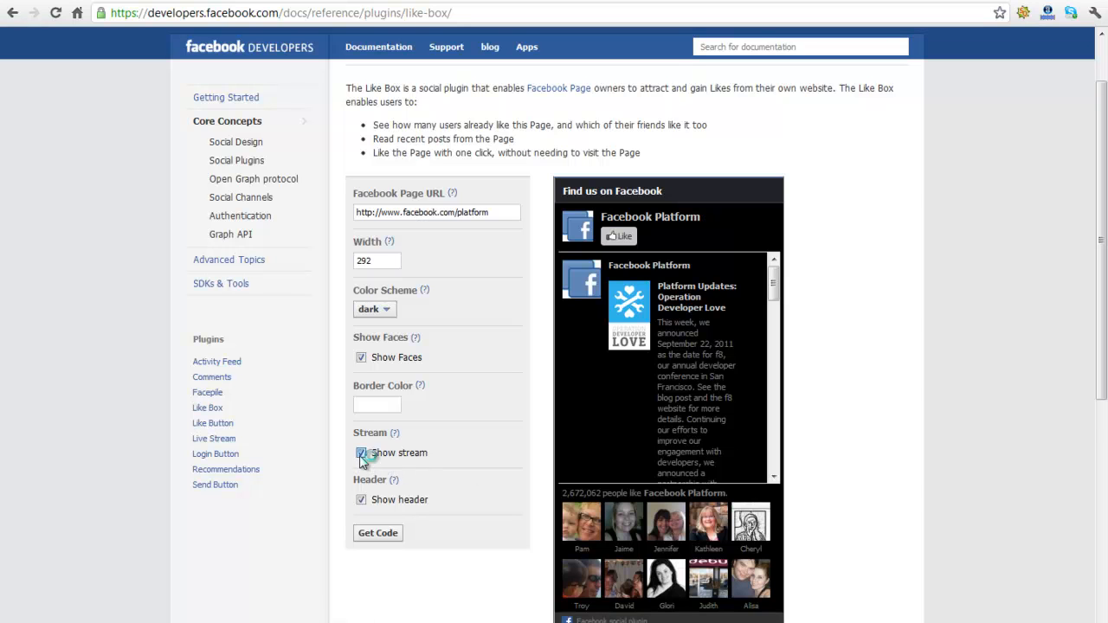
left_click(361, 455)
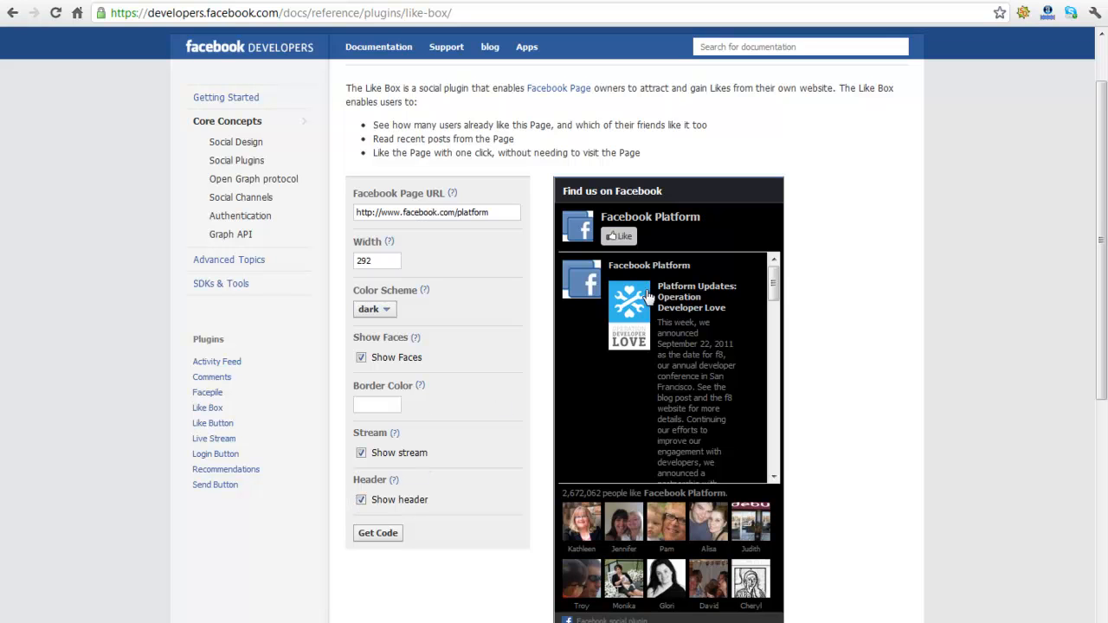
left_click(362, 502)
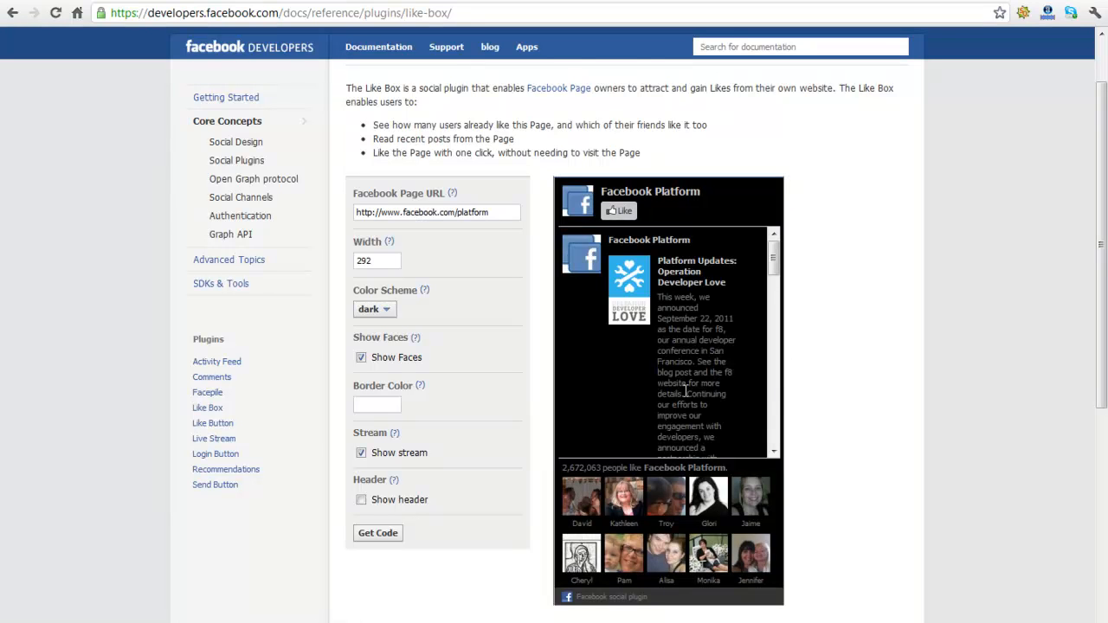
Select the 292 width value, review the attributes, and go back to the Jenna's Closet page.
left_click_drag(375, 260, 351, 260)
scroll(367, 274, "down", 1)
scroll(424, 493, "down", 2)
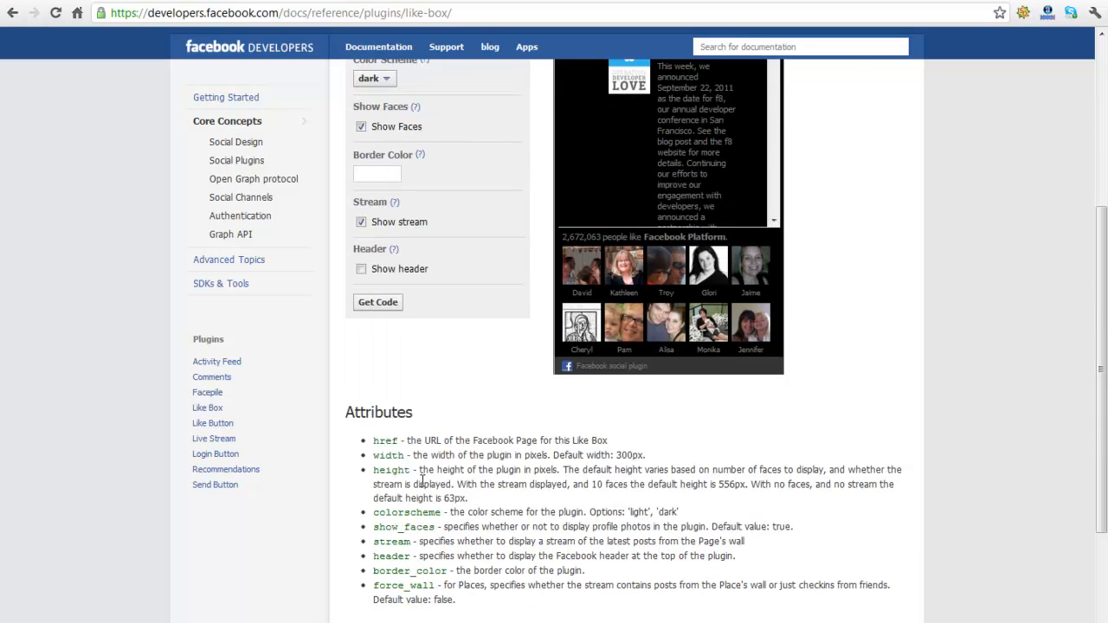
scroll(425, 486, "down", 2)
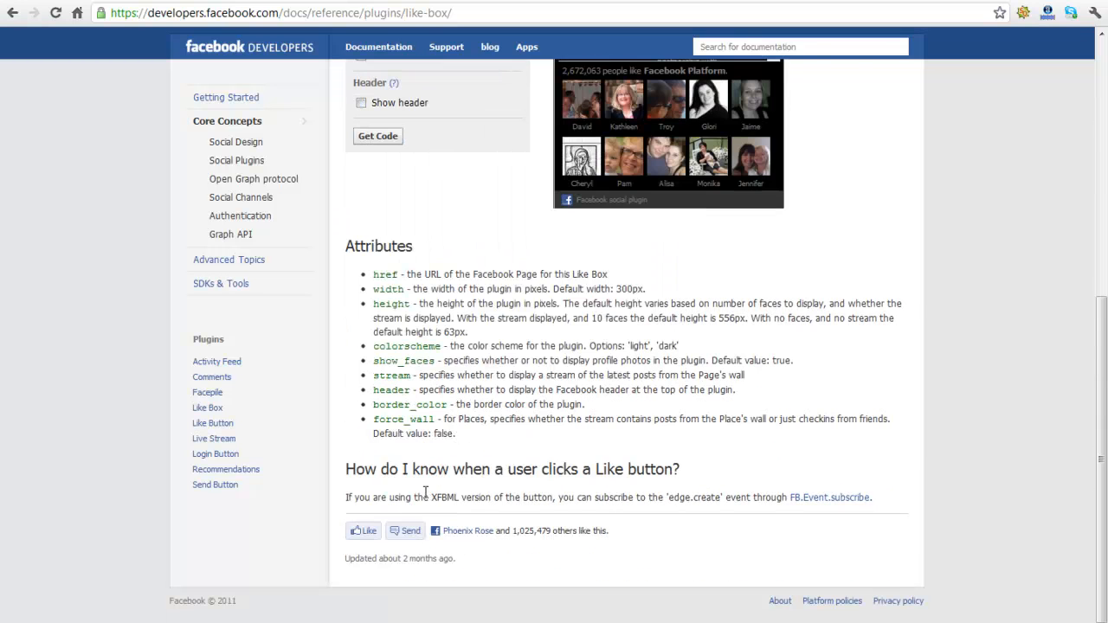
scroll(425, 493, "up", 6)
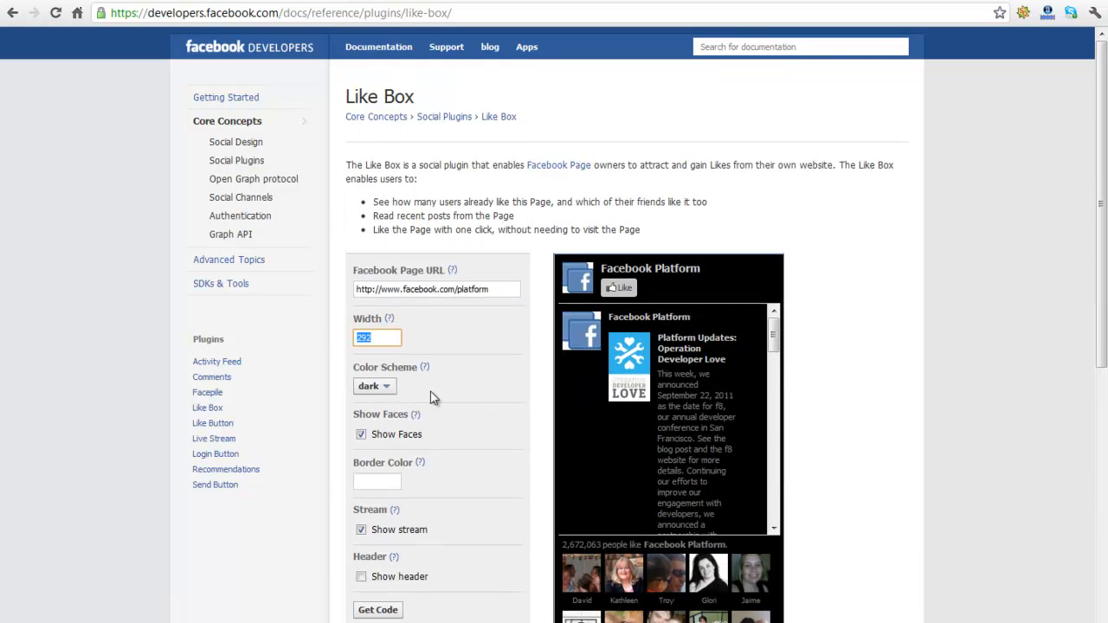
left_click(13, 13)
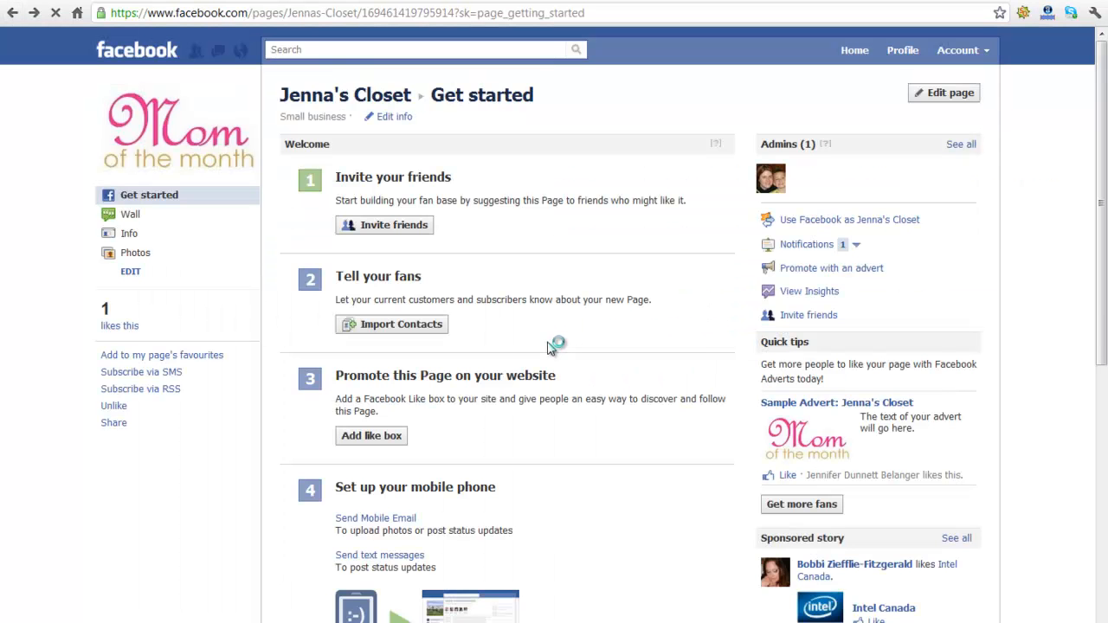
Scroll to 'Set up your mobile phone' and choose Send text messages.
scroll(485, 332, "down", 1)
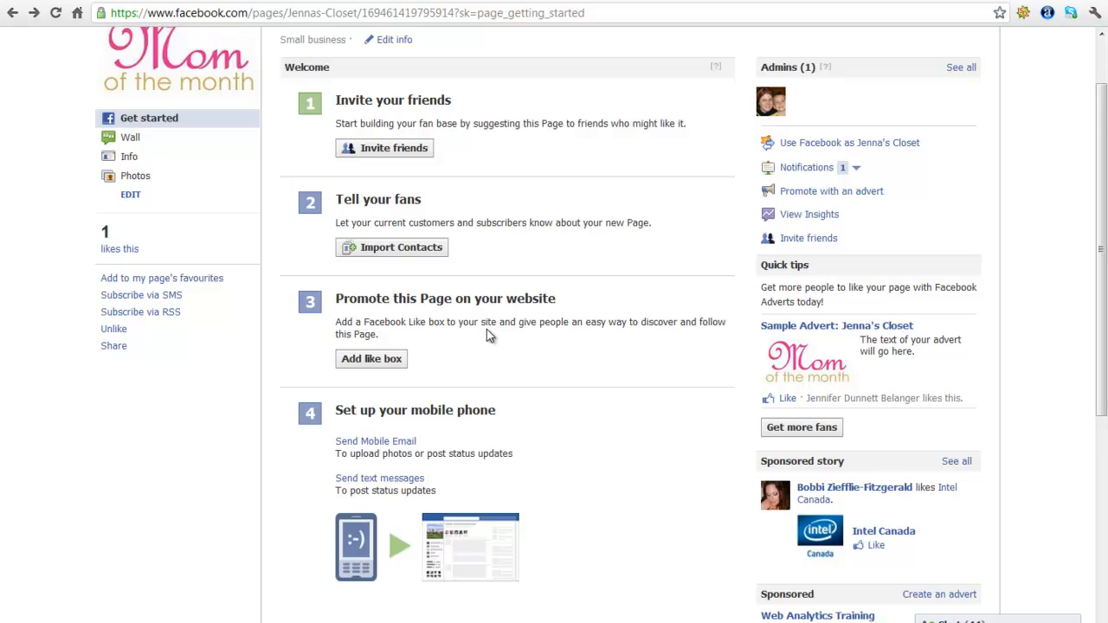
scroll(486, 329, "down", 1)
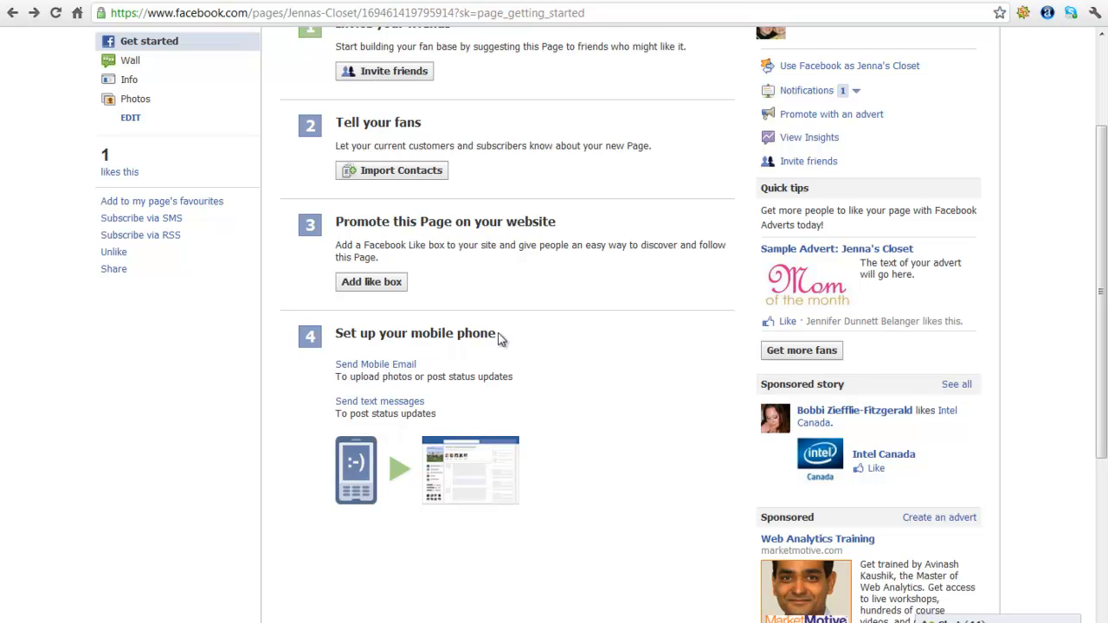
left_click(401, 404)
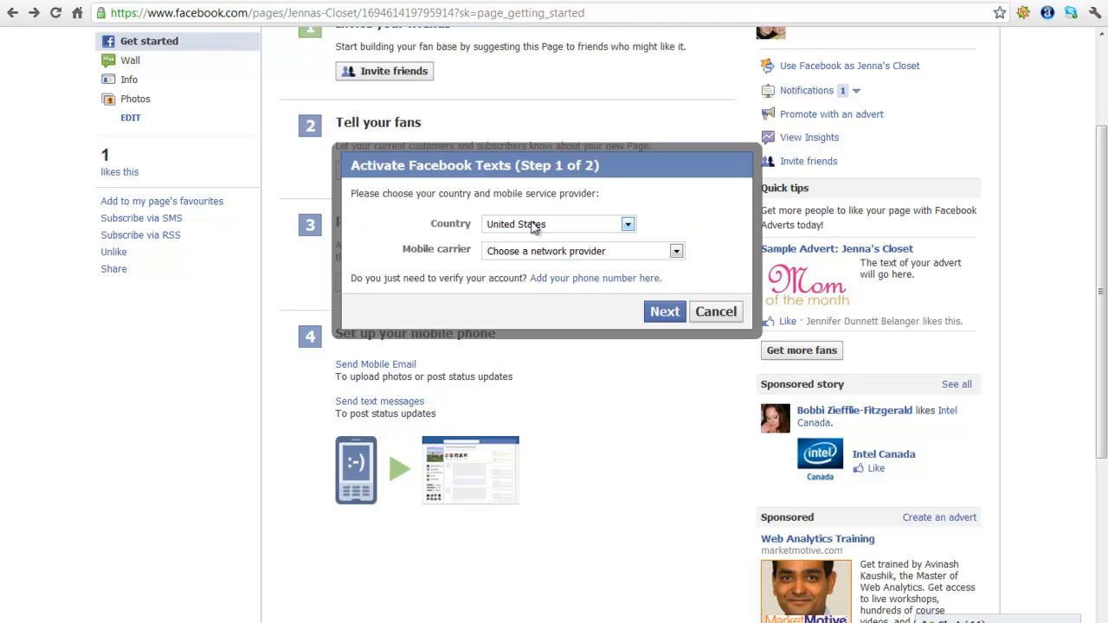
Set the mobile texting country to Canada and the carrier to TELUS.
left_click(534, 226)
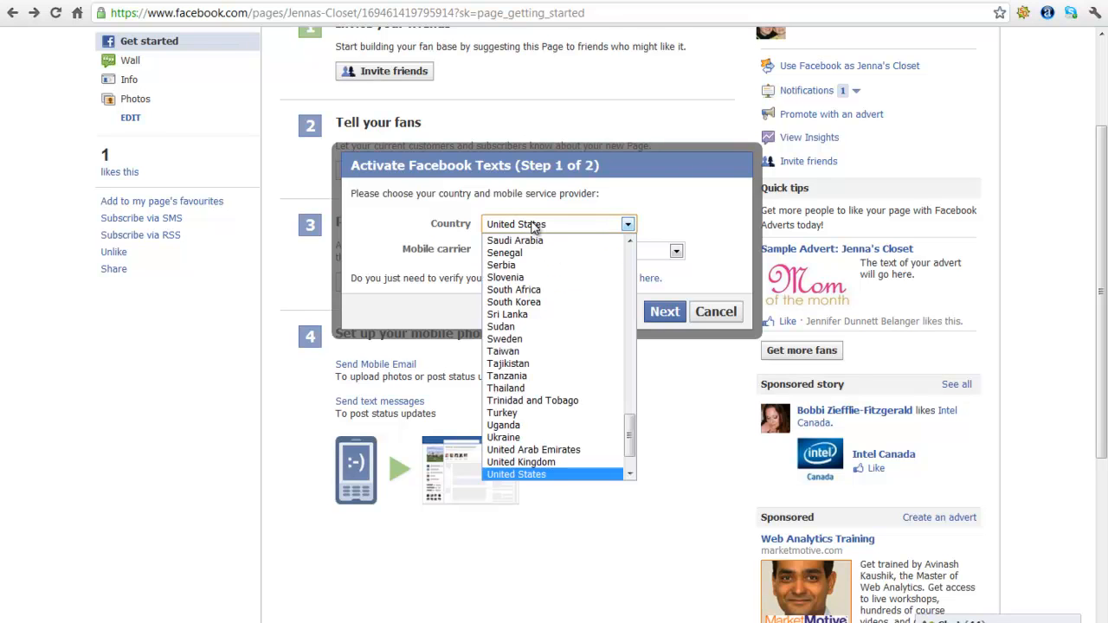
scroll(530, 337, "up", 20)
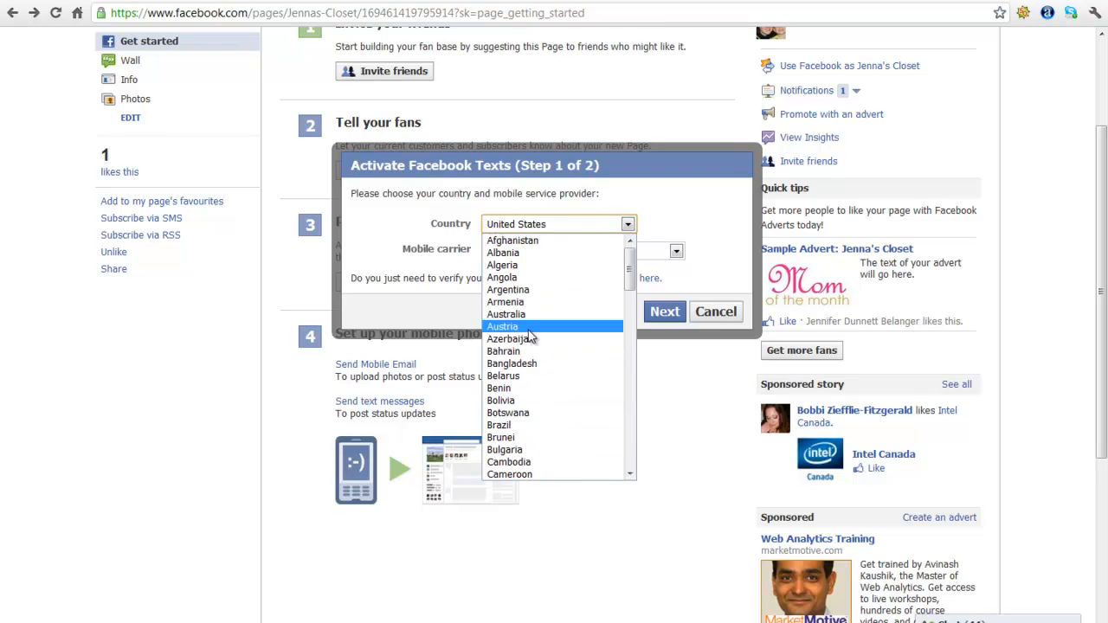
scroll(524, 424, "down", 2)
left_click(519, 410)
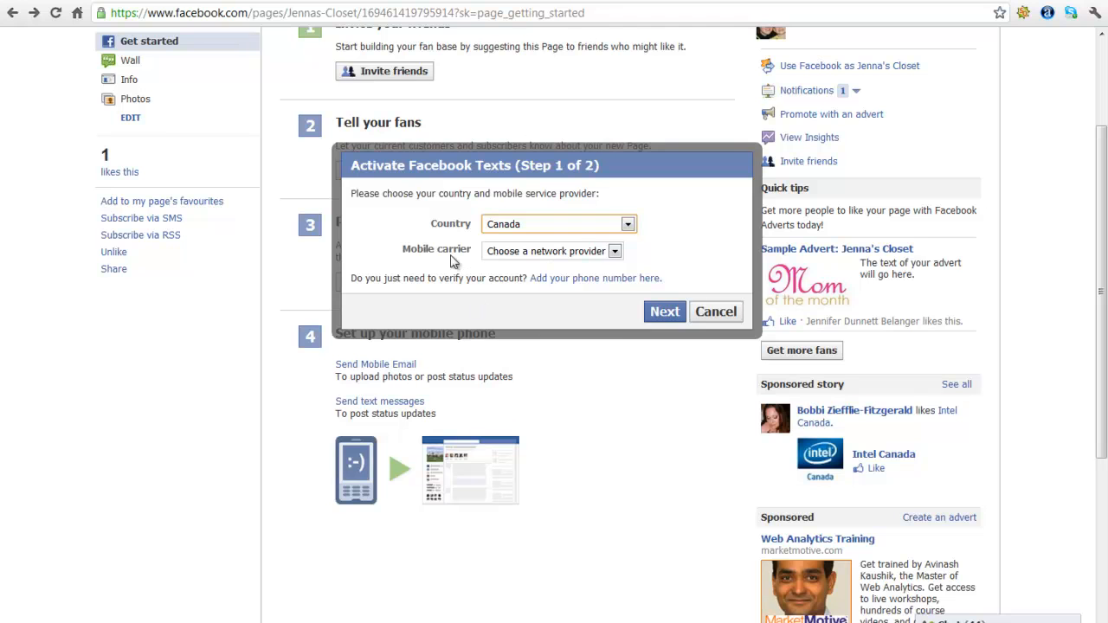
left_click(562, 253)
left_click(532, 354)
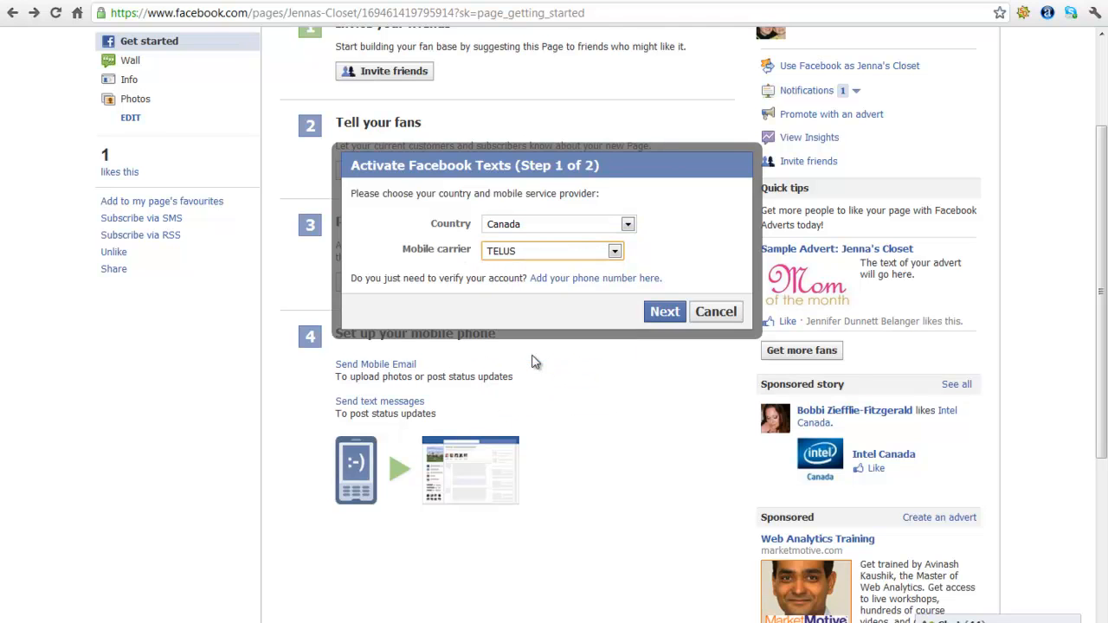
Cancel the Add a phone dialog without a number and return to the Get started page.
left_click(602, 281)
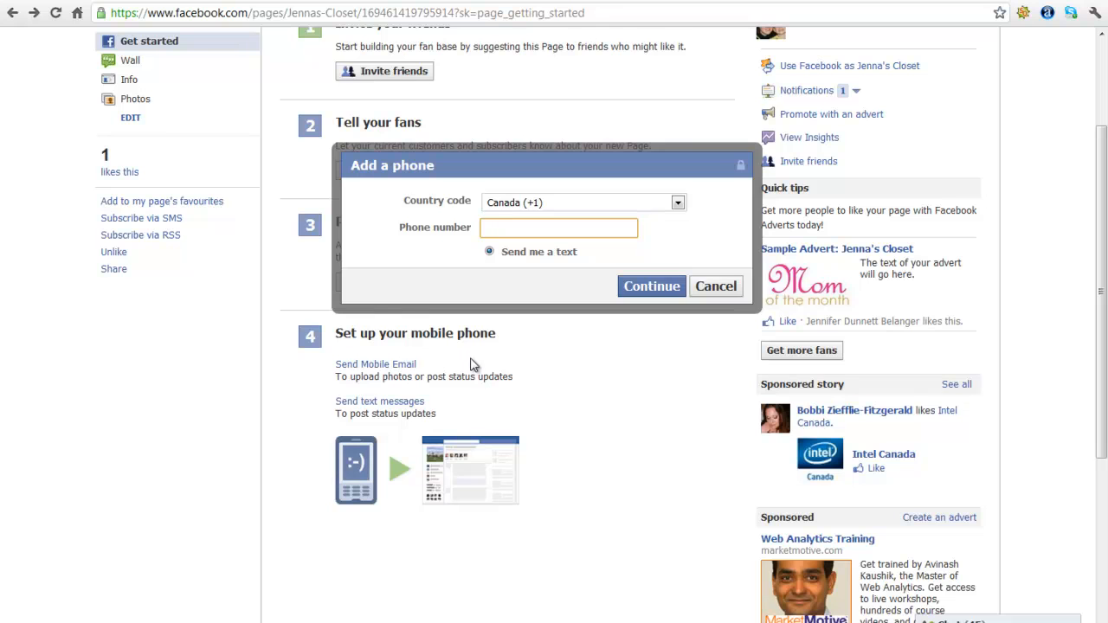
left_click(714, 287)
scroll(542, 227, "up", 3)
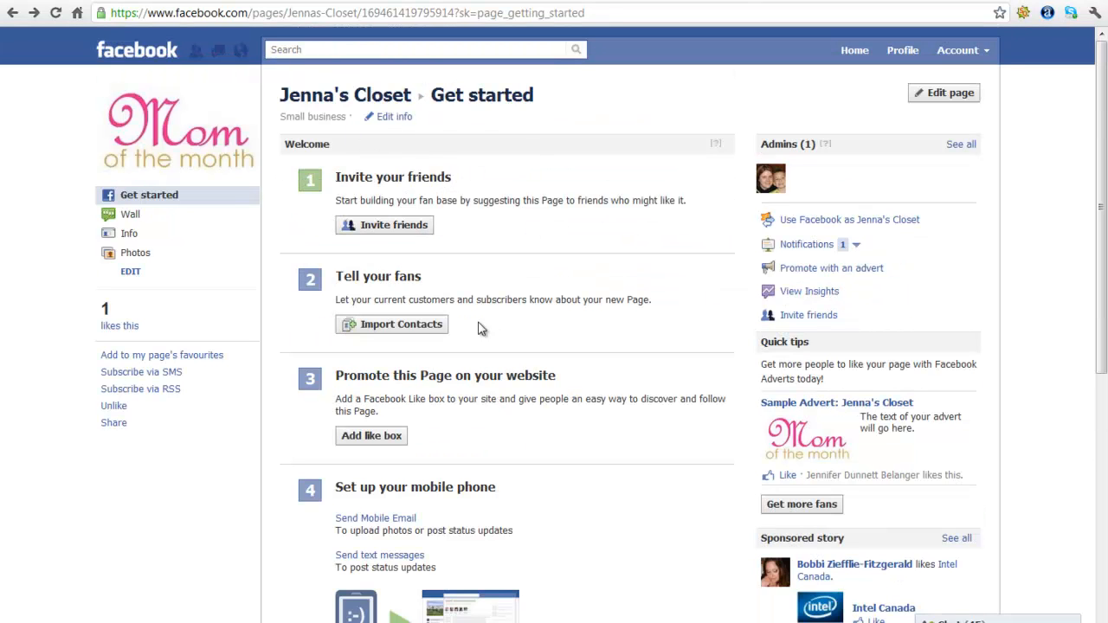
left_click(176, 195)
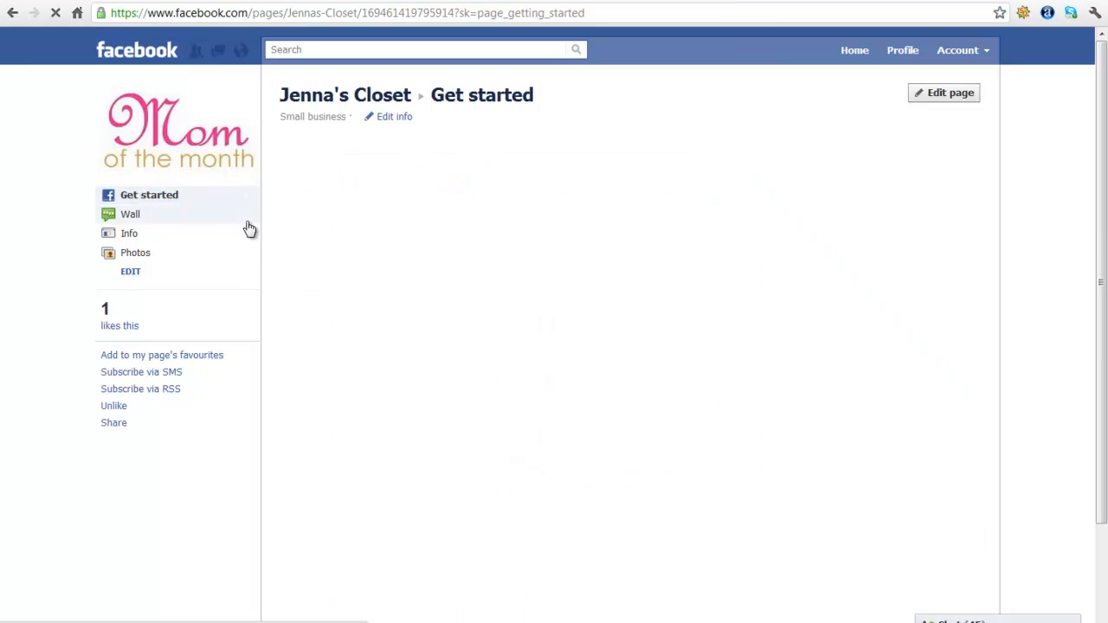